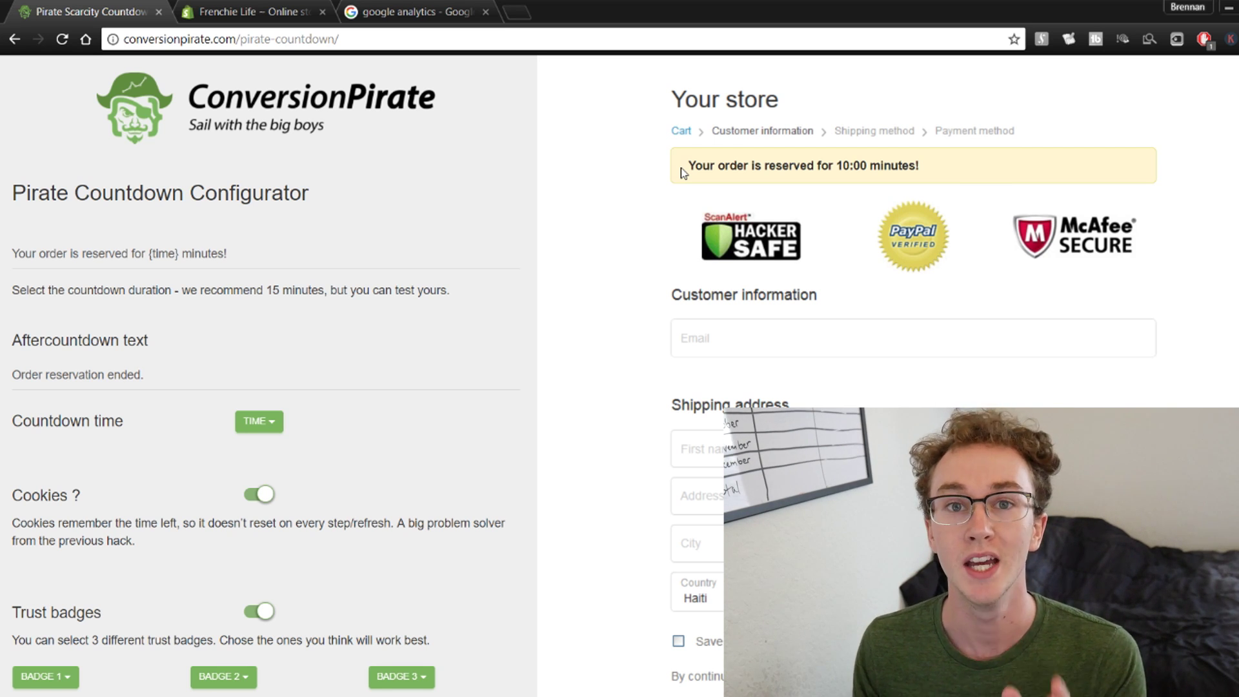
- Return to the Shopify checkout countdown article and read through it to the HOW TO section
left_click_drag(683, 173, 939, 166)
left_click(988, 169)
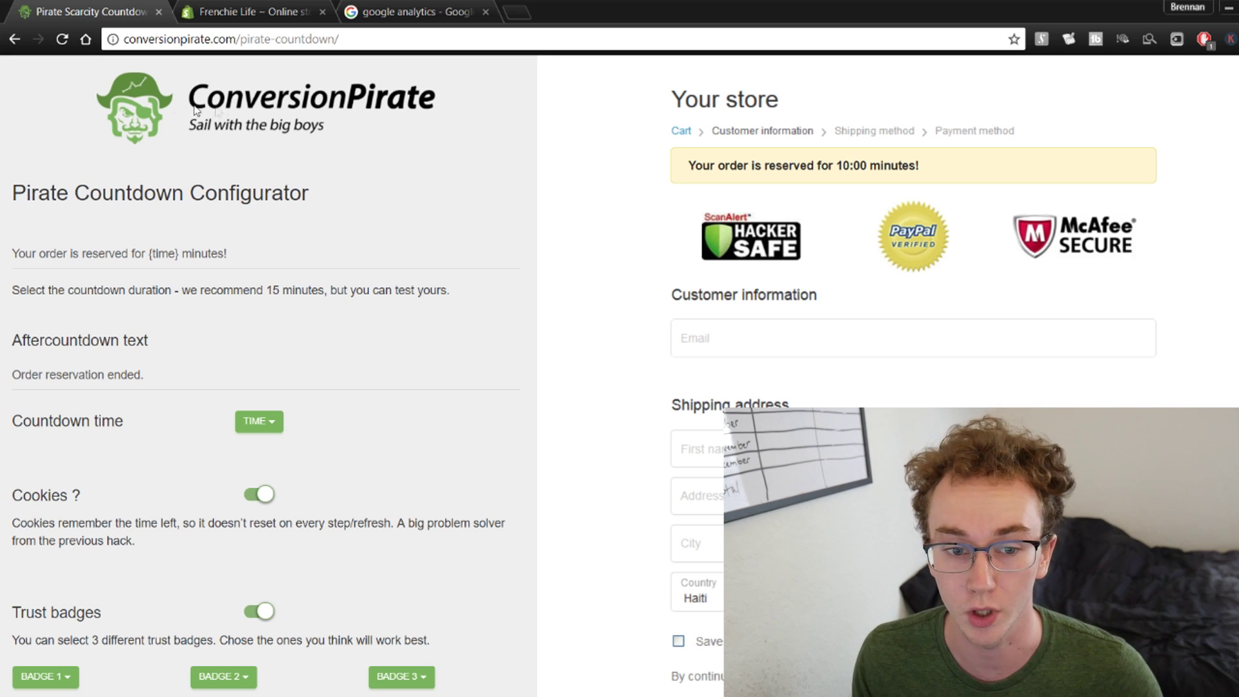
left_click(14, 38)
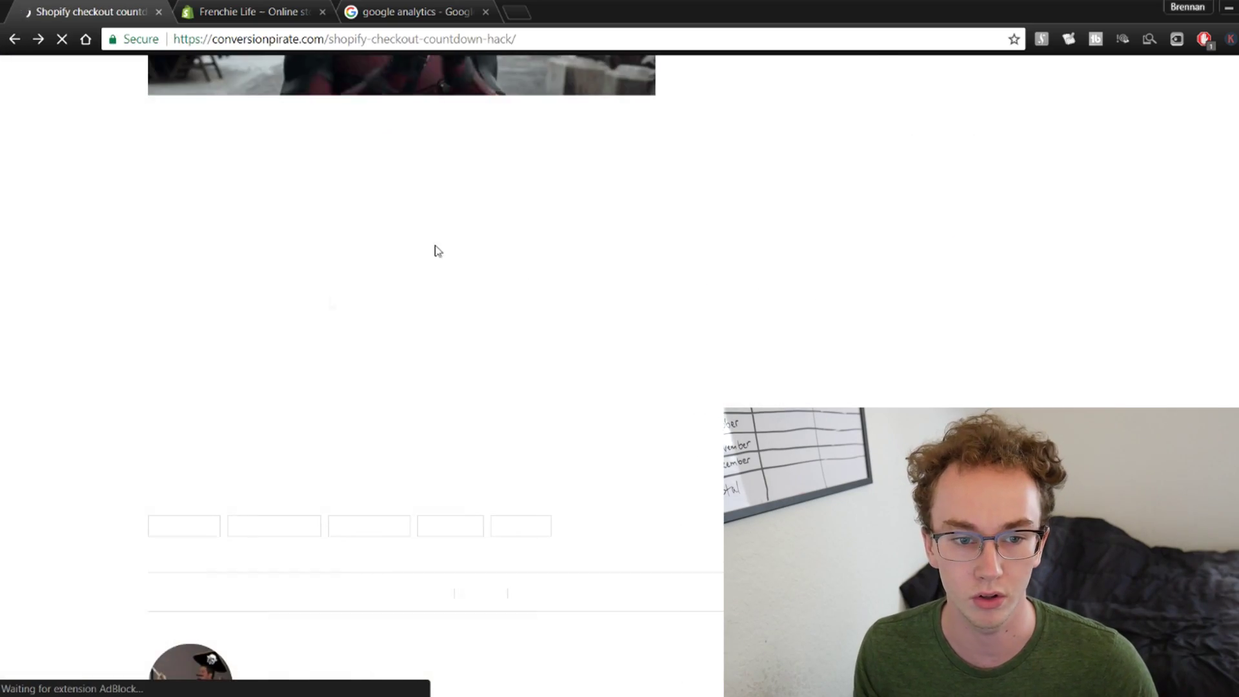
scroll(316, 358, "up", 15)
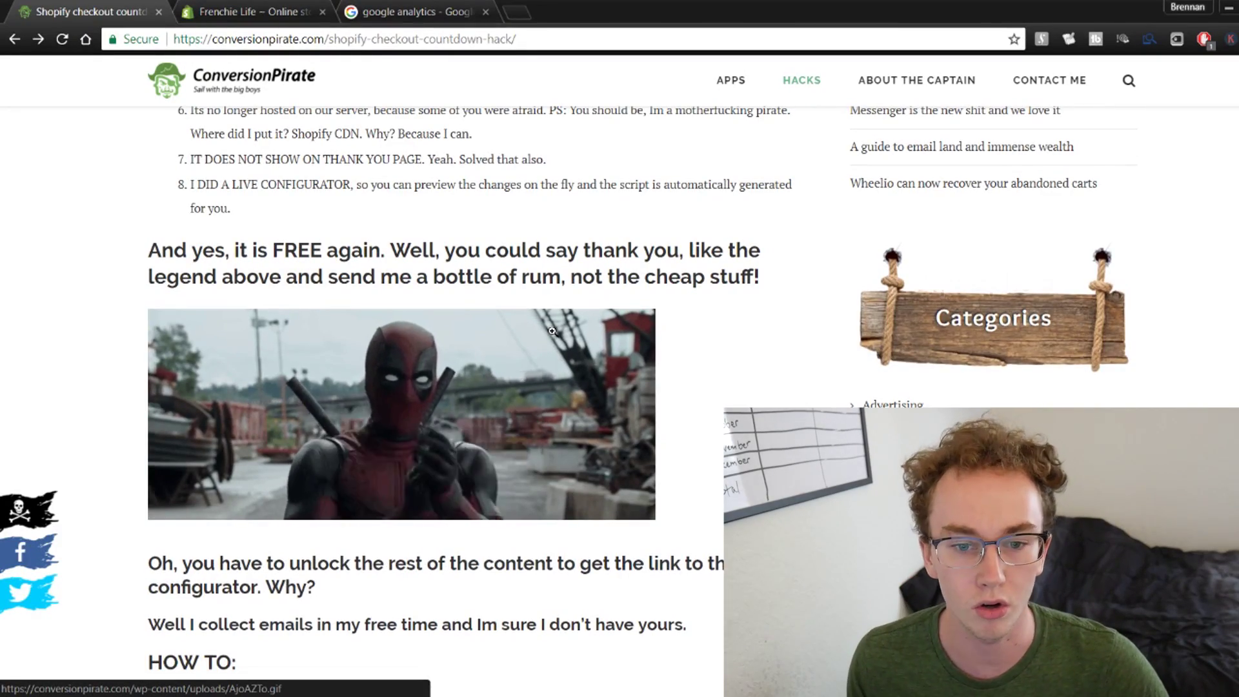
scroll(478, 355, "up", 15)
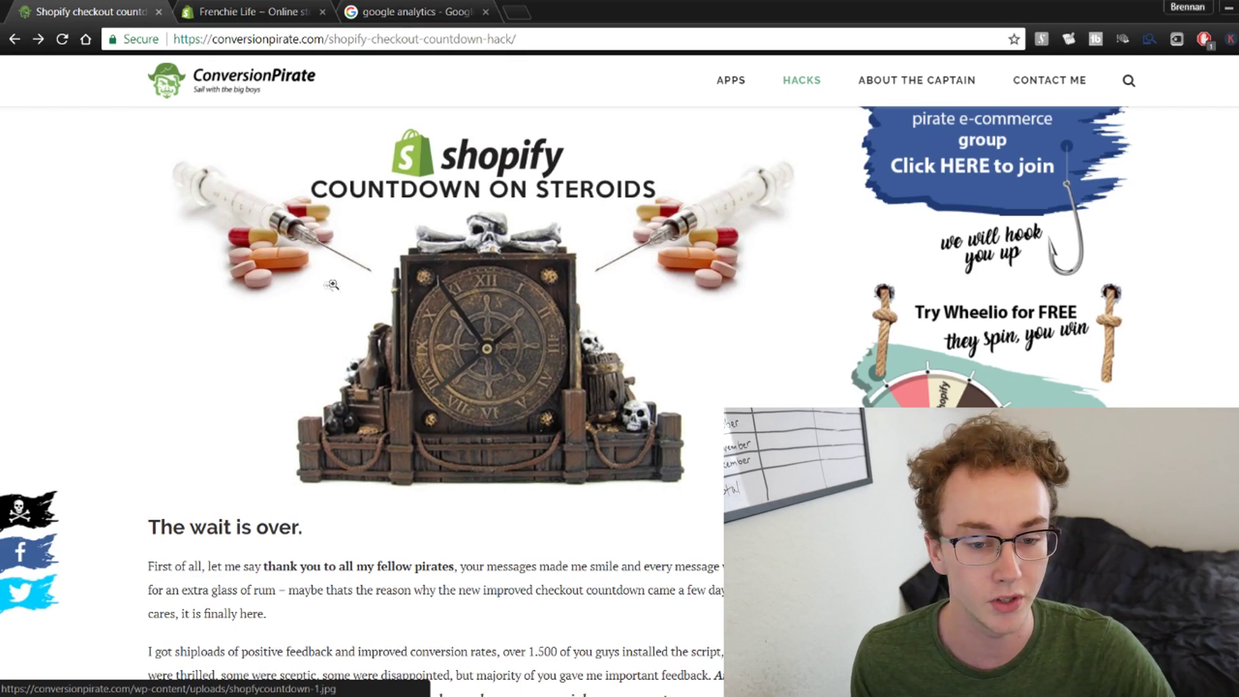
scroll(348, 277, "down", 15)
scroll(426, 429, "down", 4)
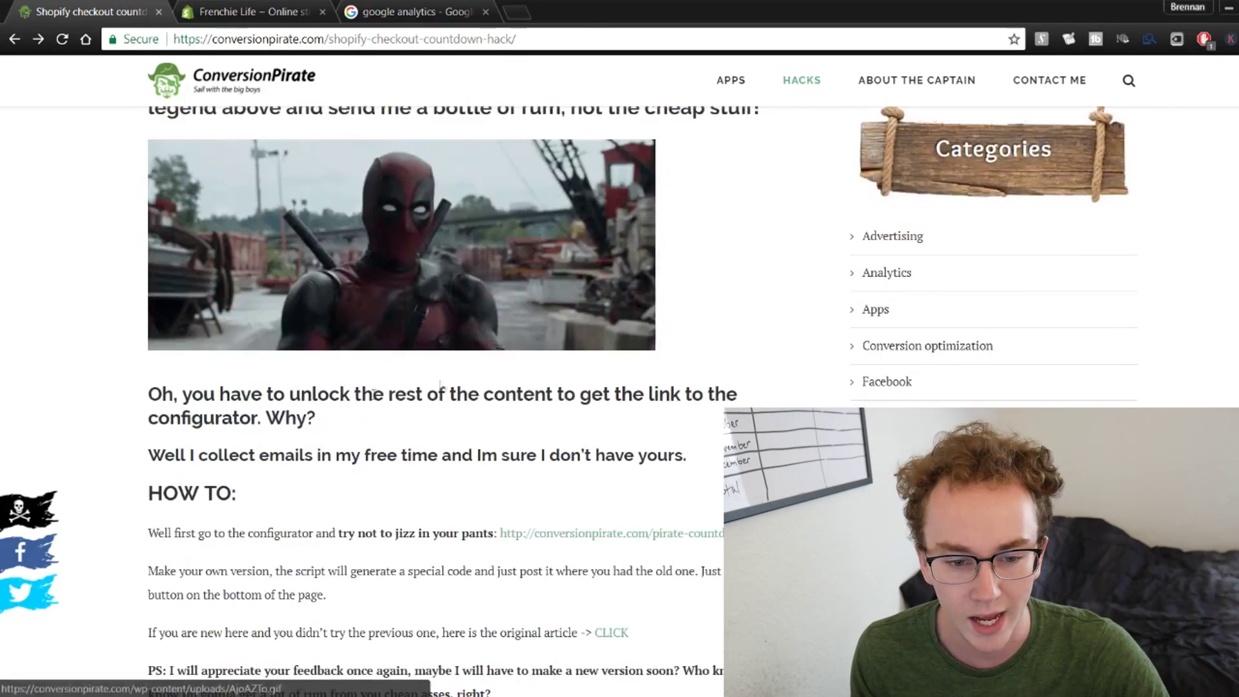
scroll(279, 431, "down", 3)
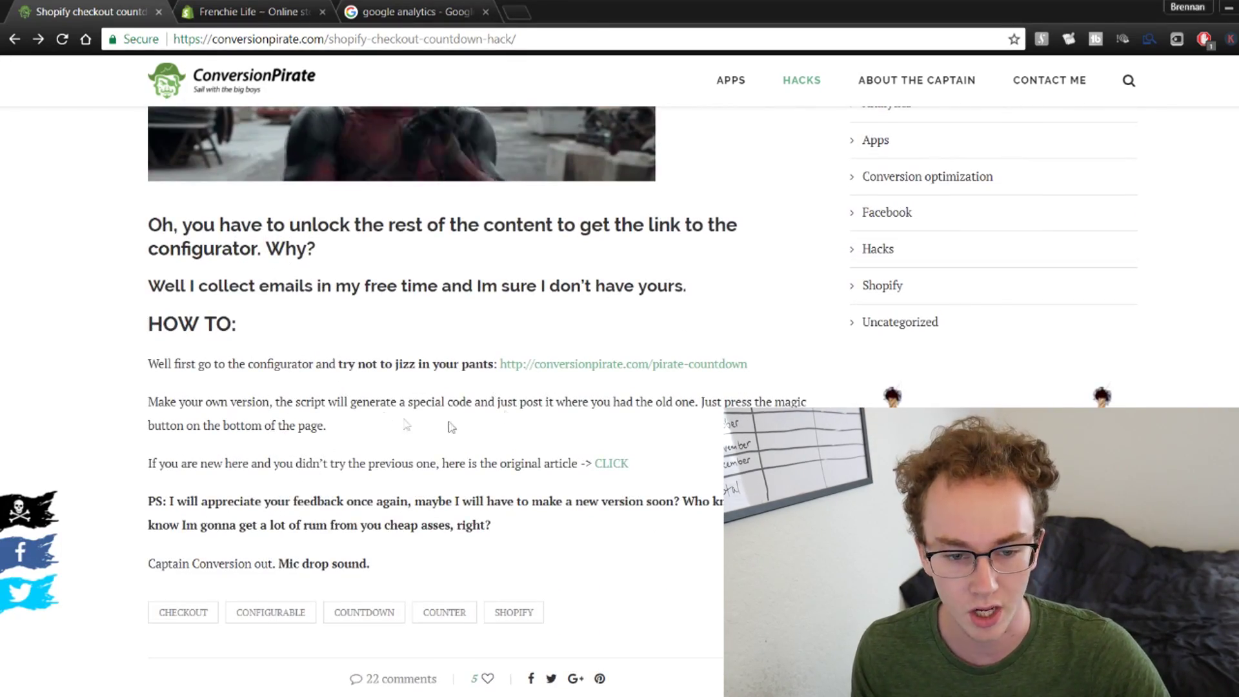
- Open the Pirate Countdown Configurator from the pirate-countdown link in the article's HOW TO section
left_click_drag(494, 364, 781, 367)
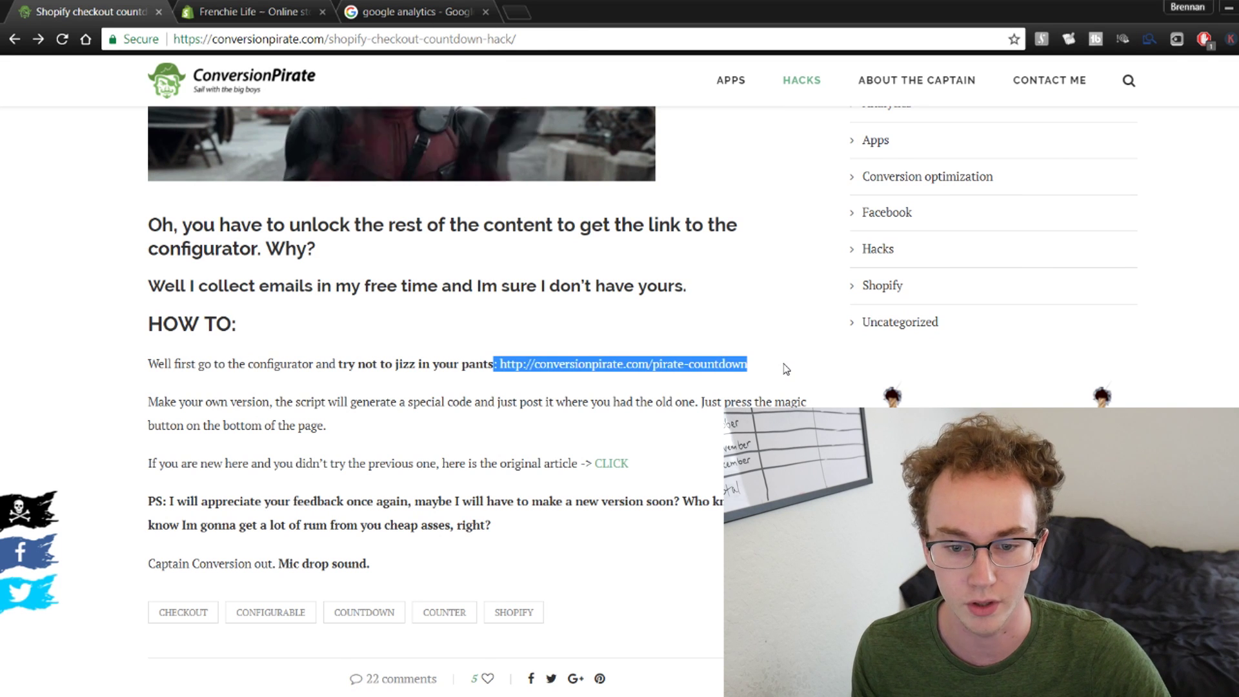
left_click(782, 367)
left_click(575, 367)
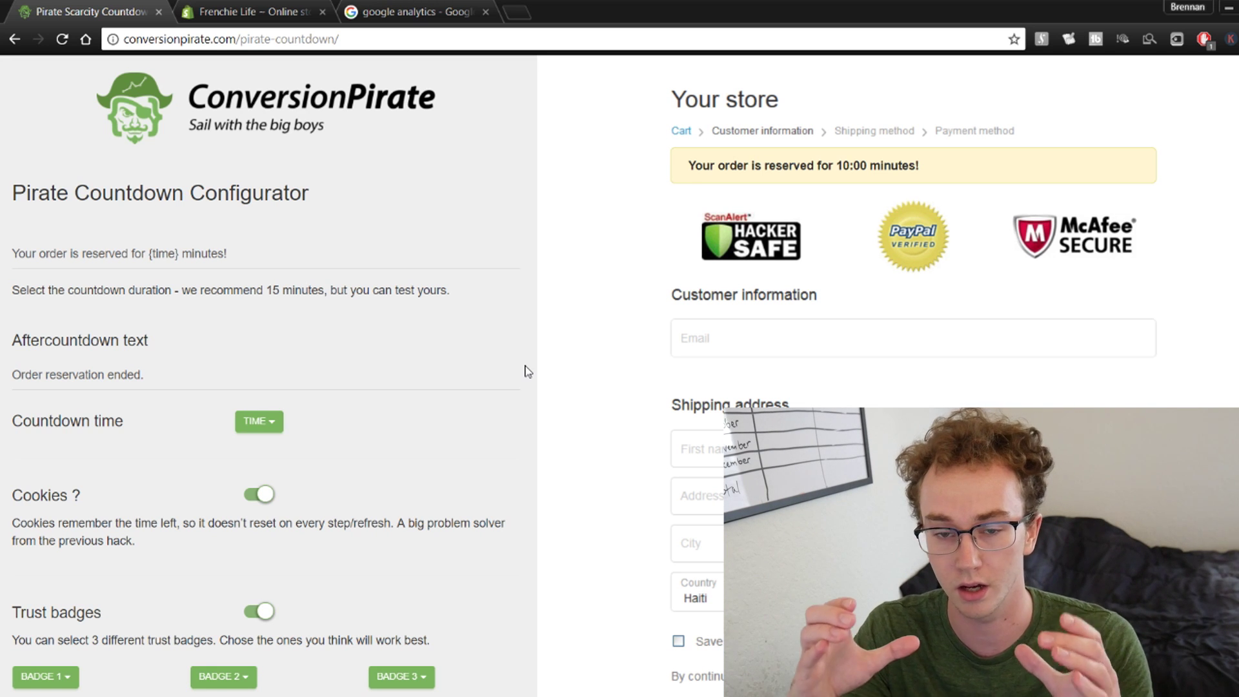
- Examine the configurator's settings and the countdown message in the checkout preview
scroll(528, 371, "down", 4)
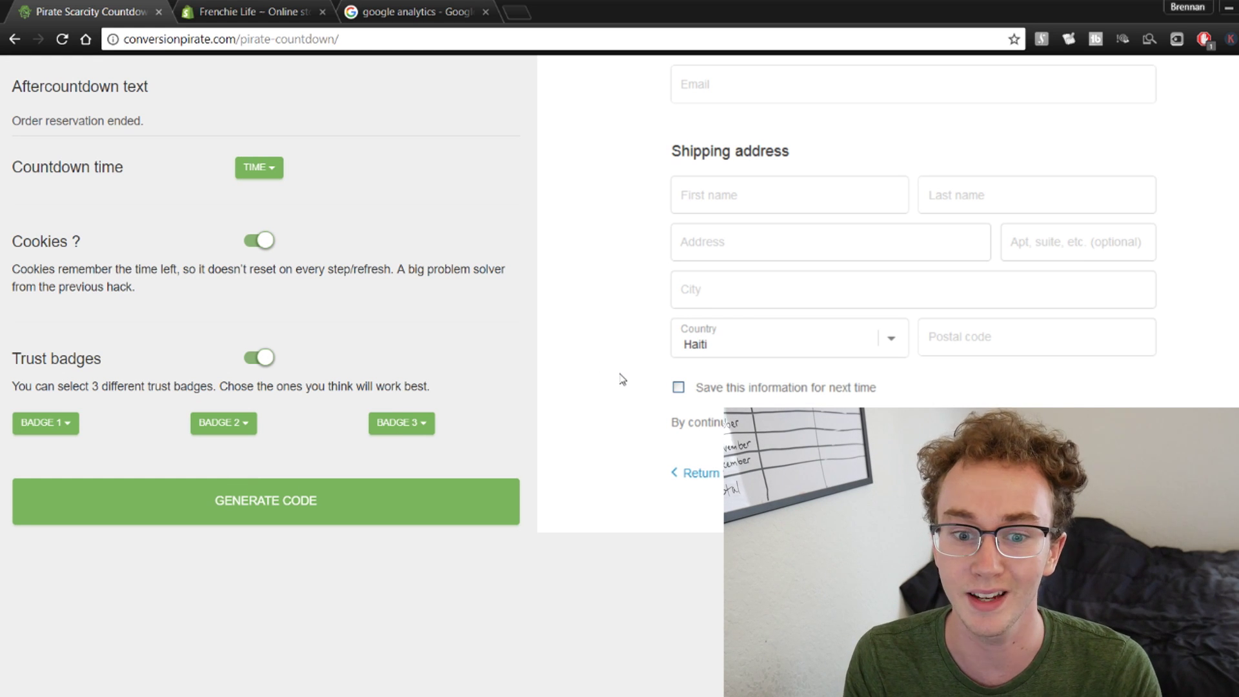
scroll(568, 355, "up", 4)
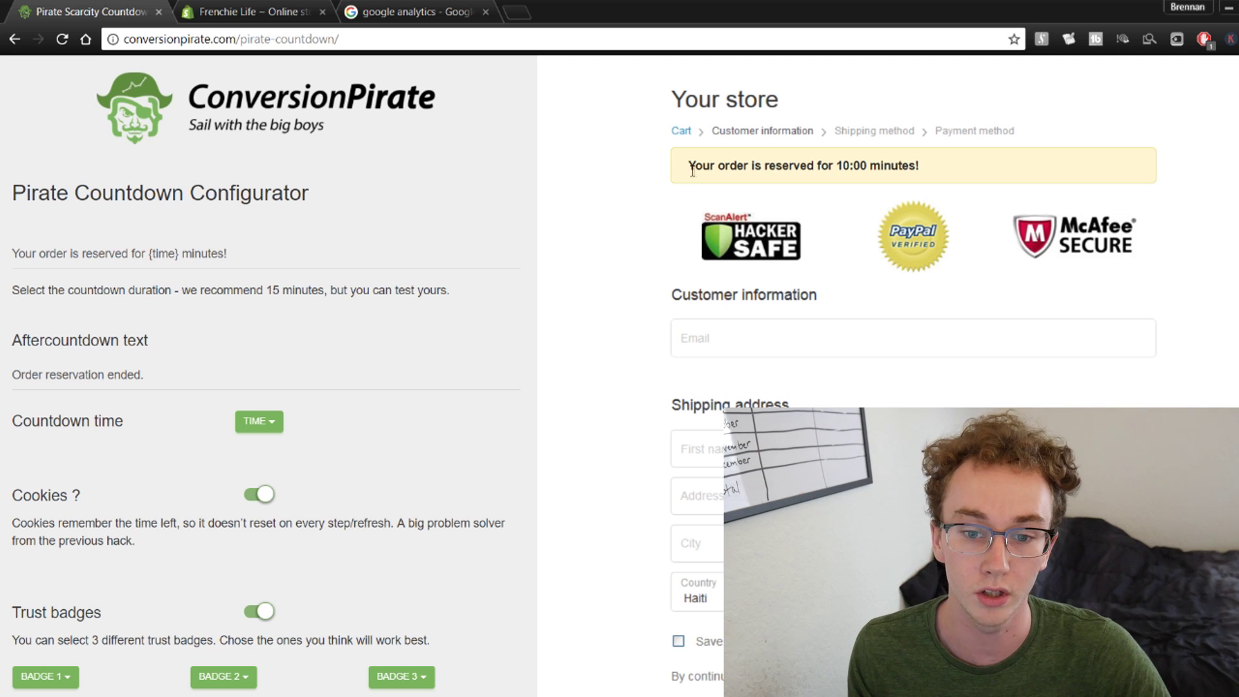
left_click_drag(692, 169, 1029, 160)
left_click(1027, 160)
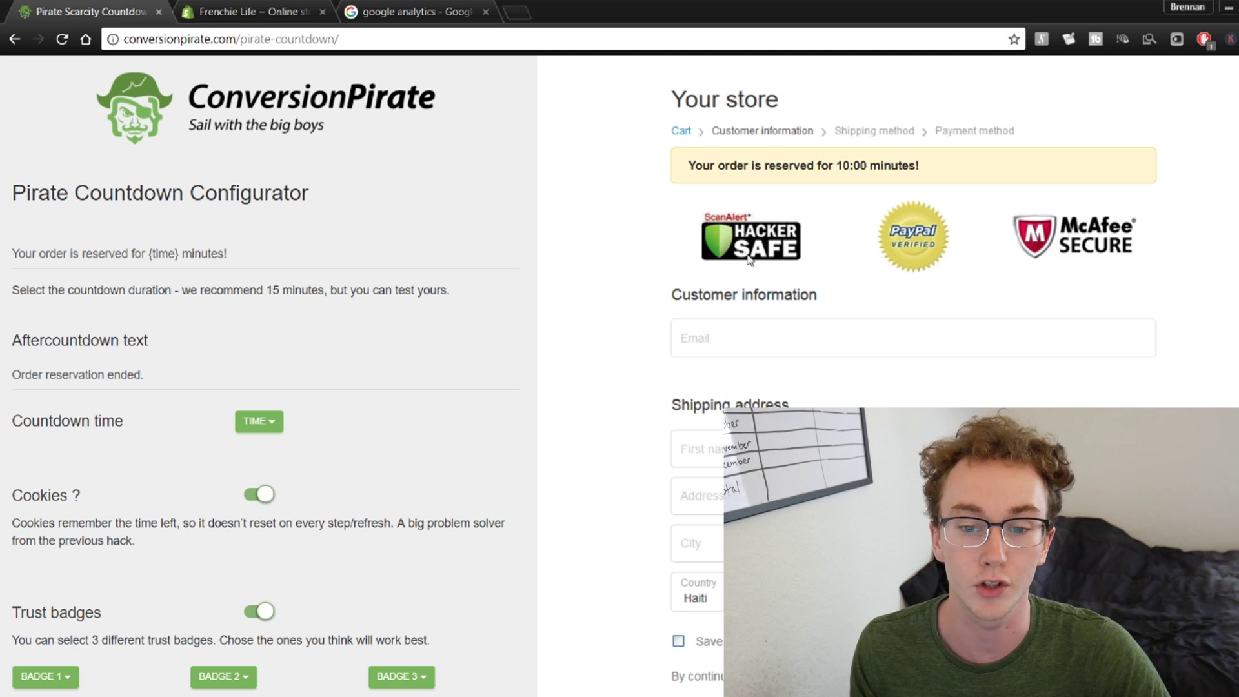
- Try switching the trust badges off and back on to compare the checkout preview
scroll(530, 437, "down", 1)
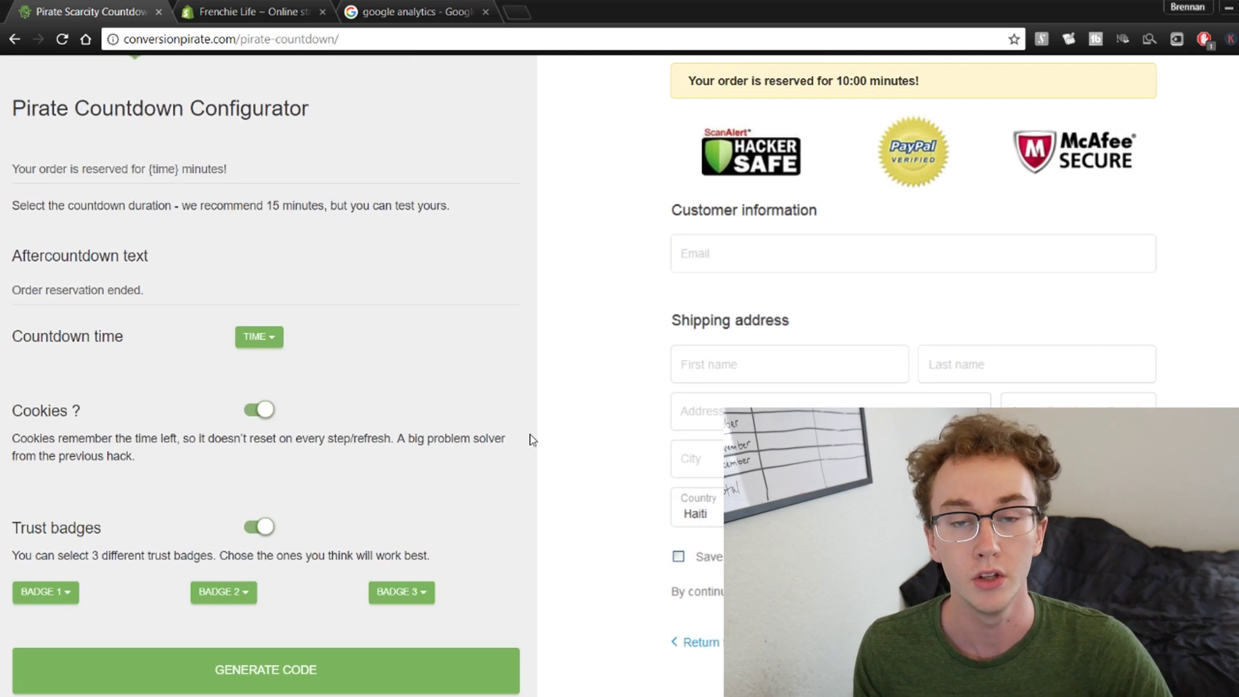
left_click(265, 528)
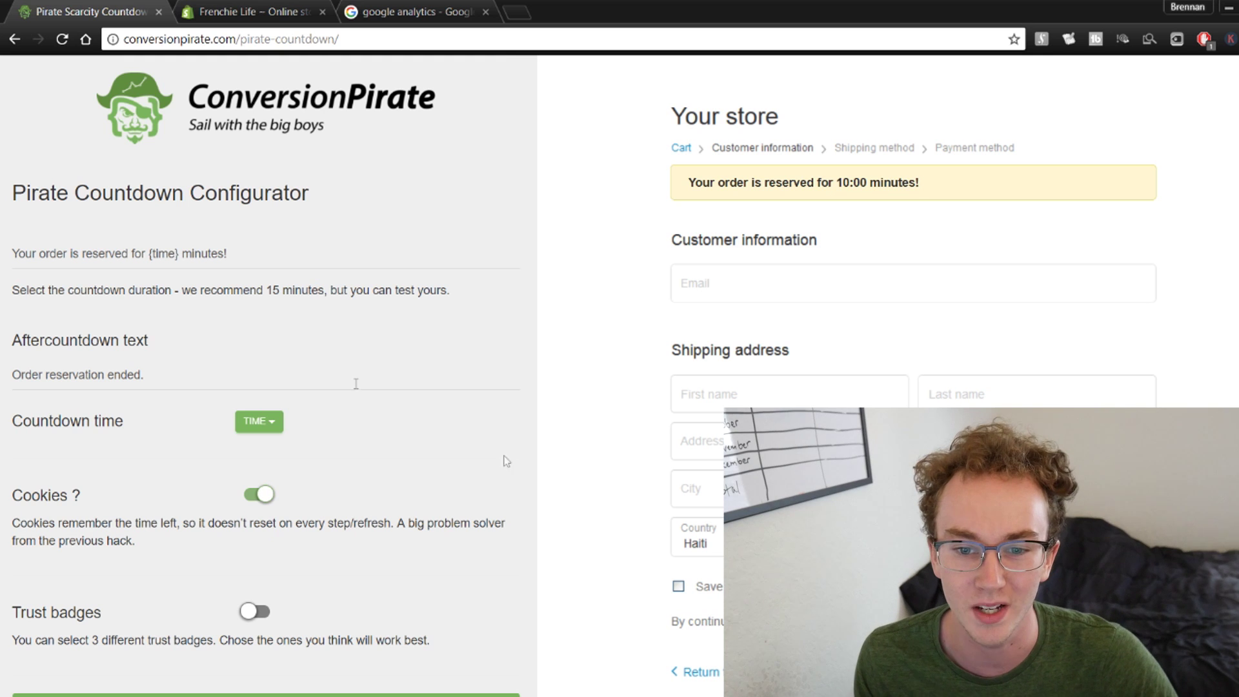
left_click(261, 613)
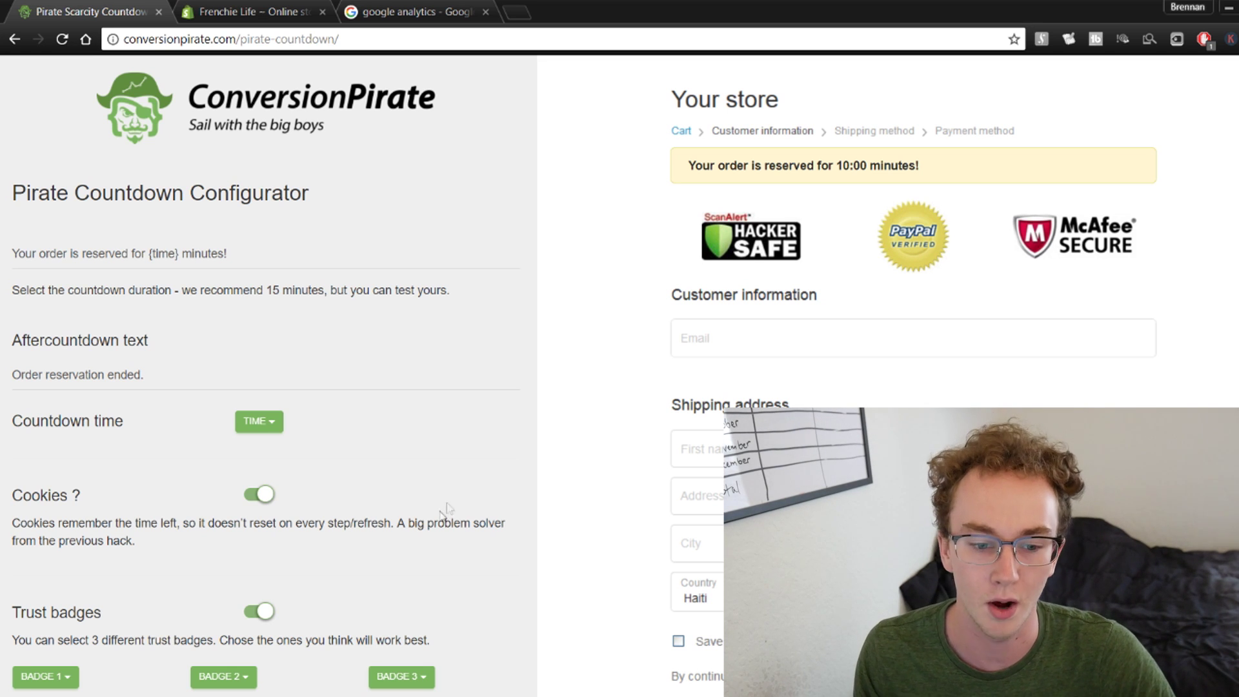
left_click(262, 612)
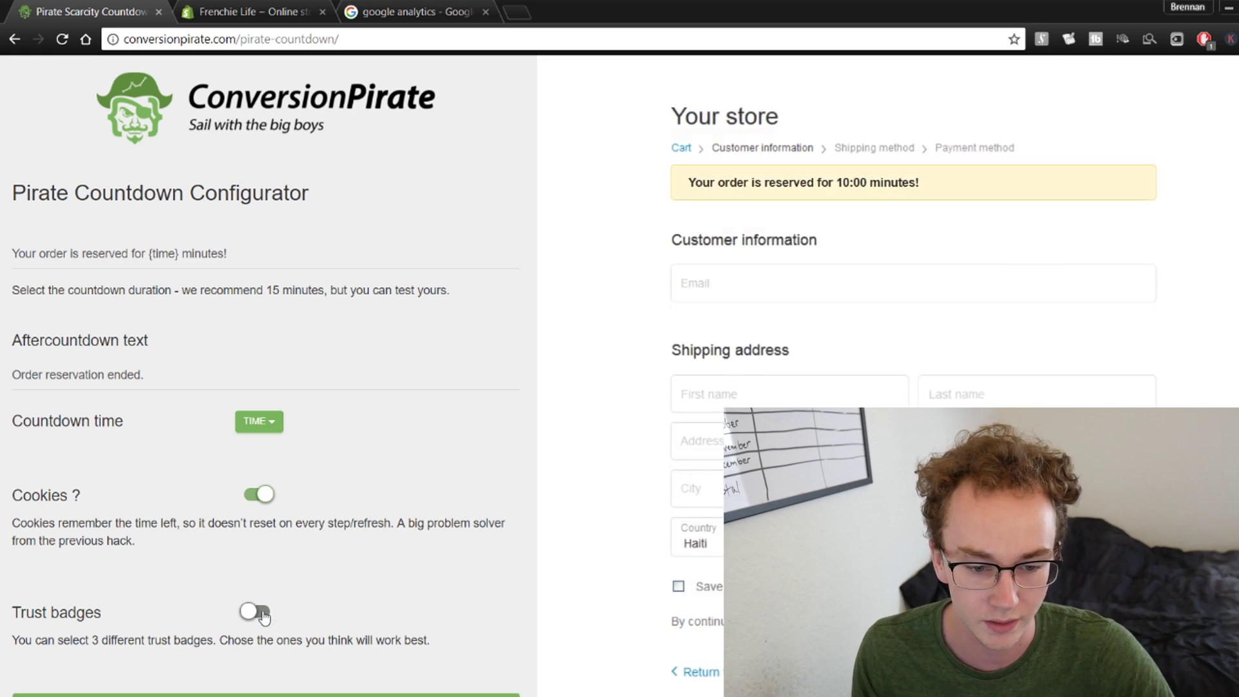
left_click(258, 611)
- Set trust badge 2 to Scan Alert Hacker SAFE and choose an option for trust badge 3
scroll(292, 566, "down", 3)
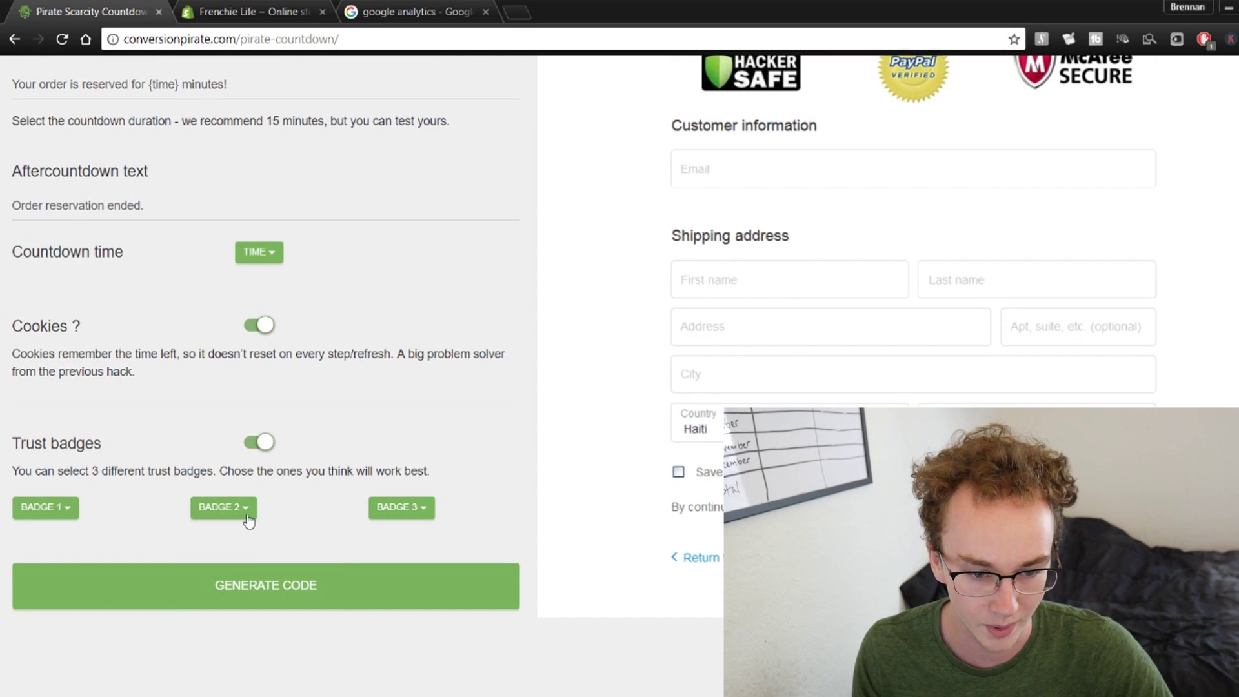
left_click(246, 511)
scroll(300, 491, "down", 1)
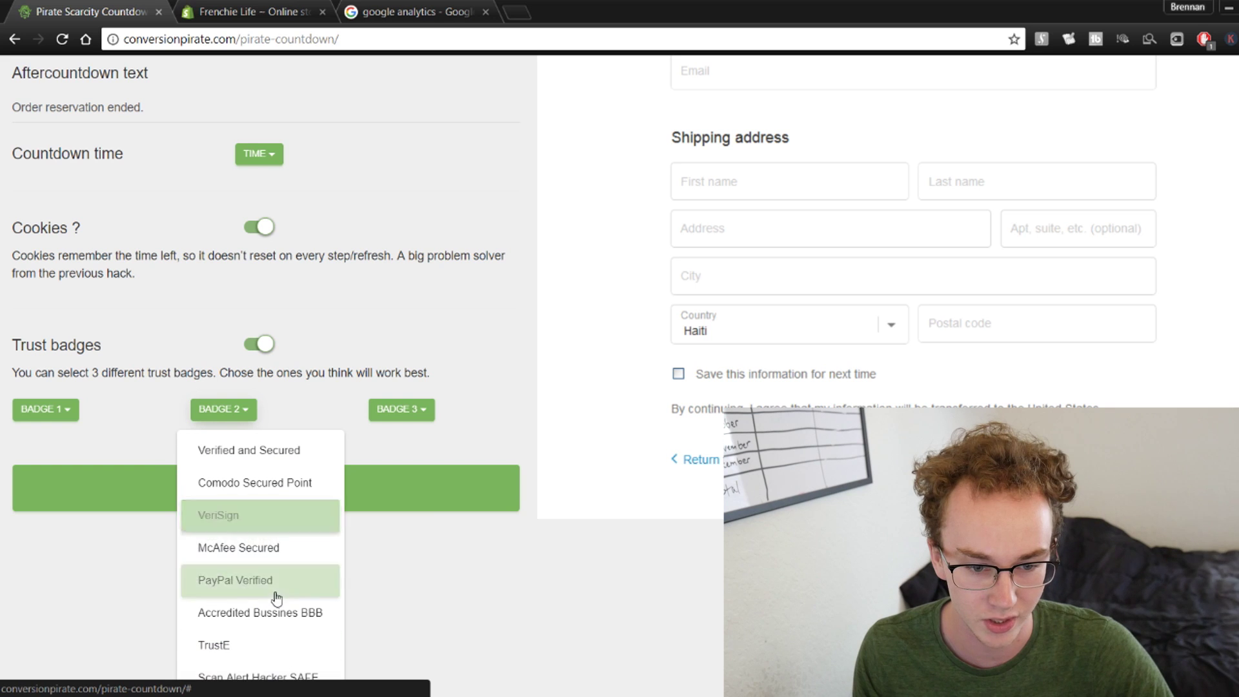
scroll(322, 458, "down", 1)
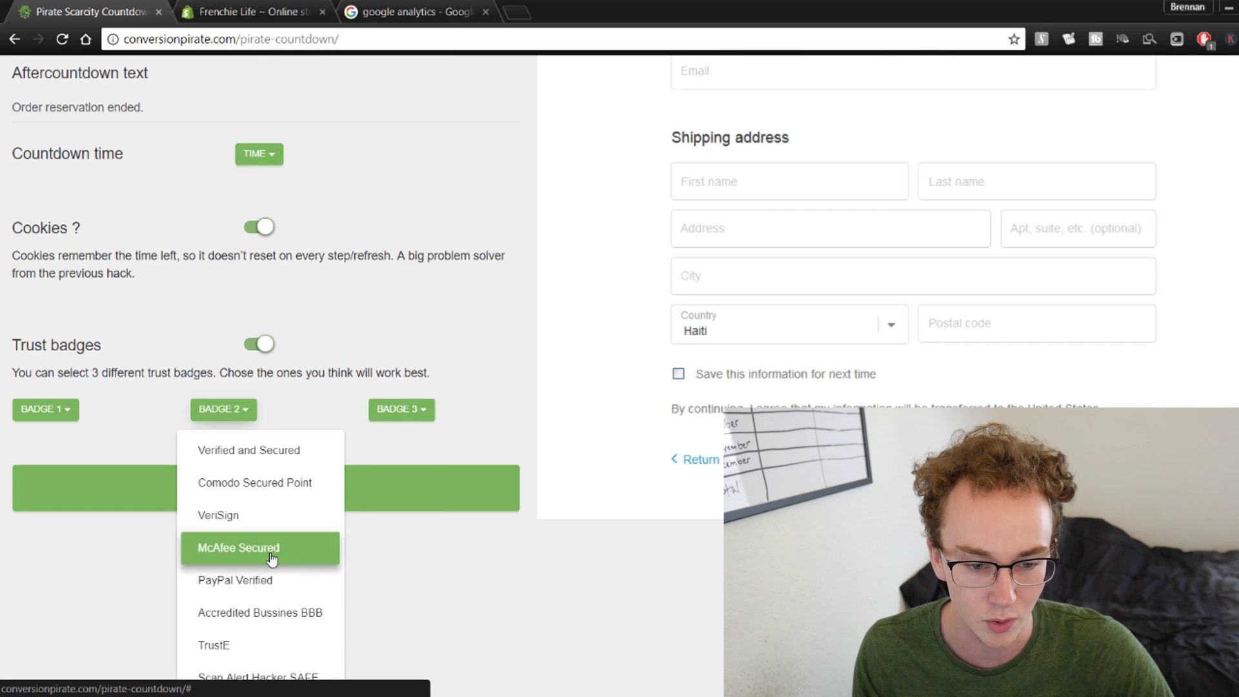
left_click(276, 678)
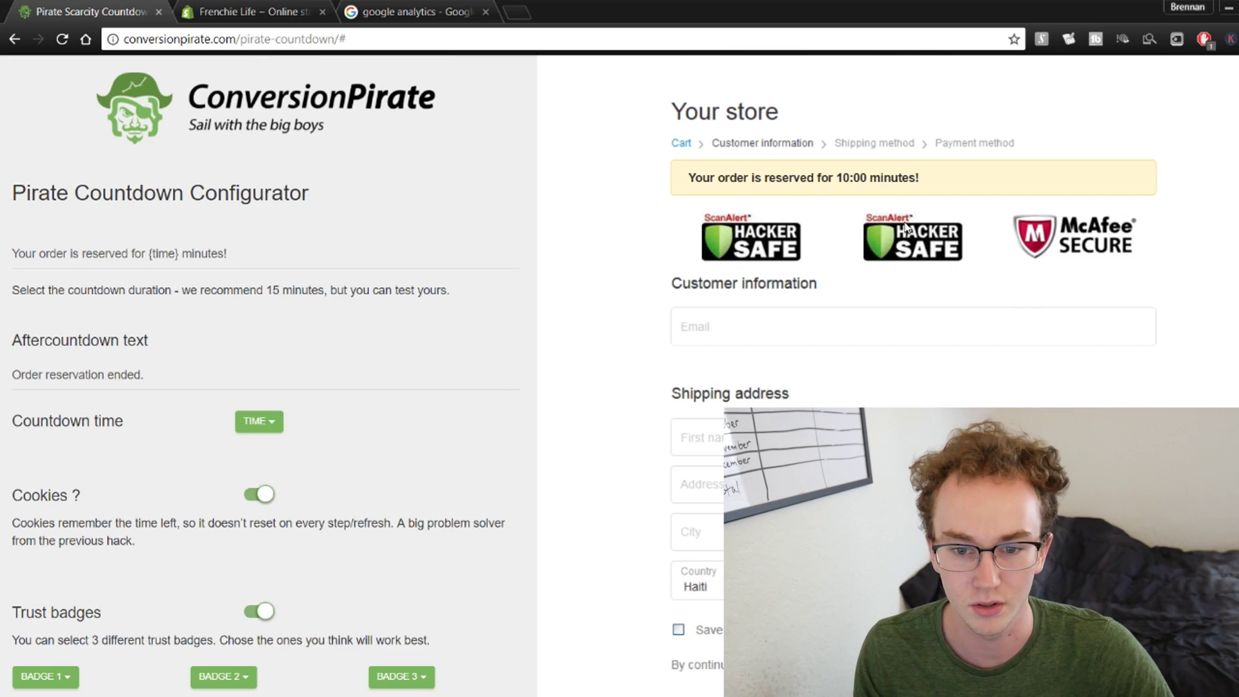
scroll(421, 506, "down", 3)
left_click(421, 506)
left_click(427, 575)
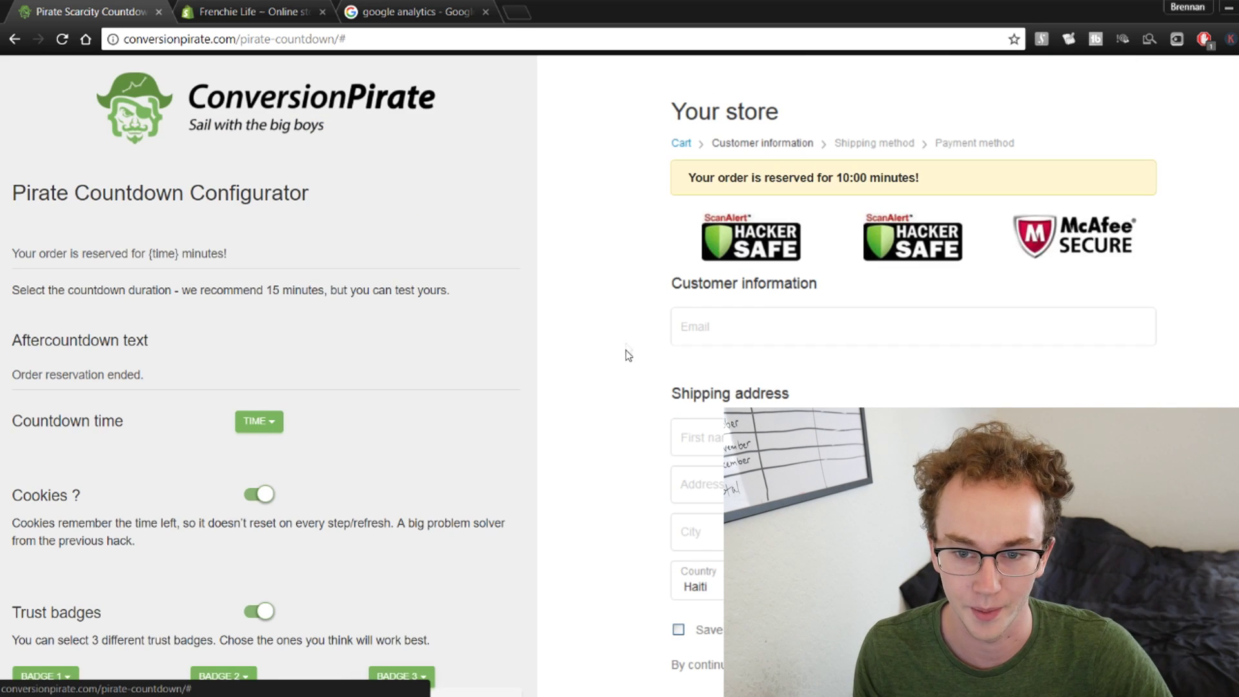
- Turn off the trust badges for the checkout page
scroll(586, 323, "down", 3)
left_click(253, 528)
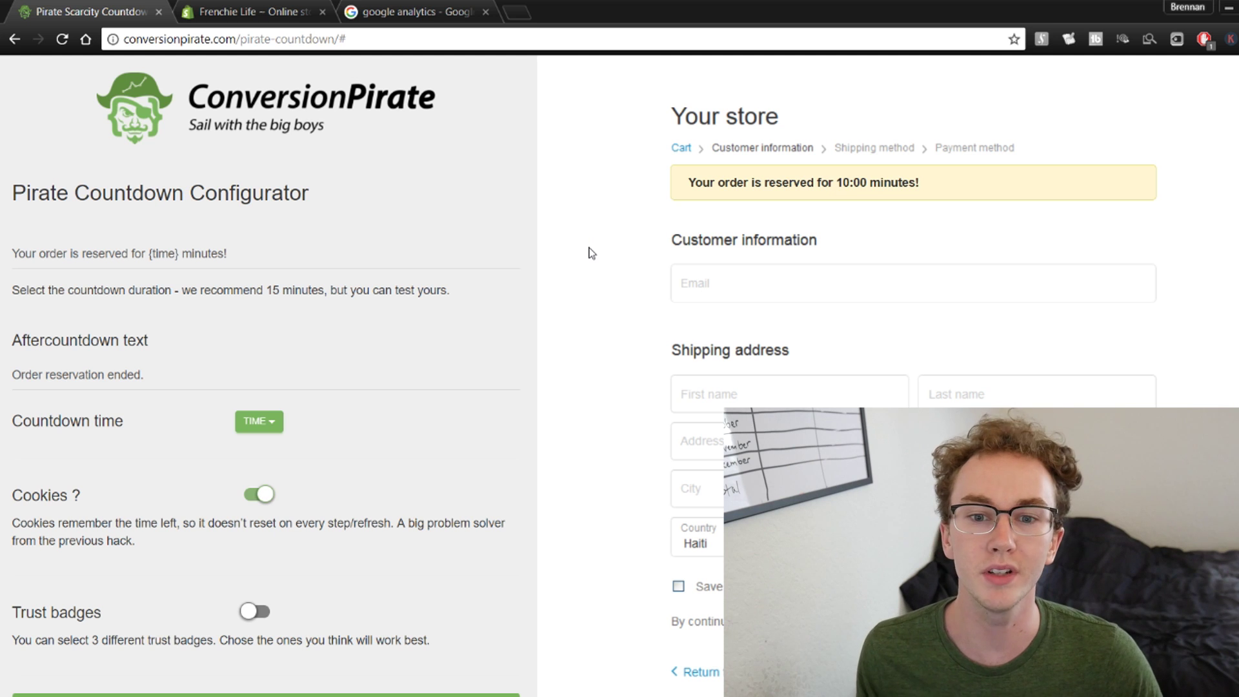
- Append 'Use the discount code "SAVE5" in the next 09:49 minutes and save an extra 5% off your order!' to the countdown message
left_click(265, 254)
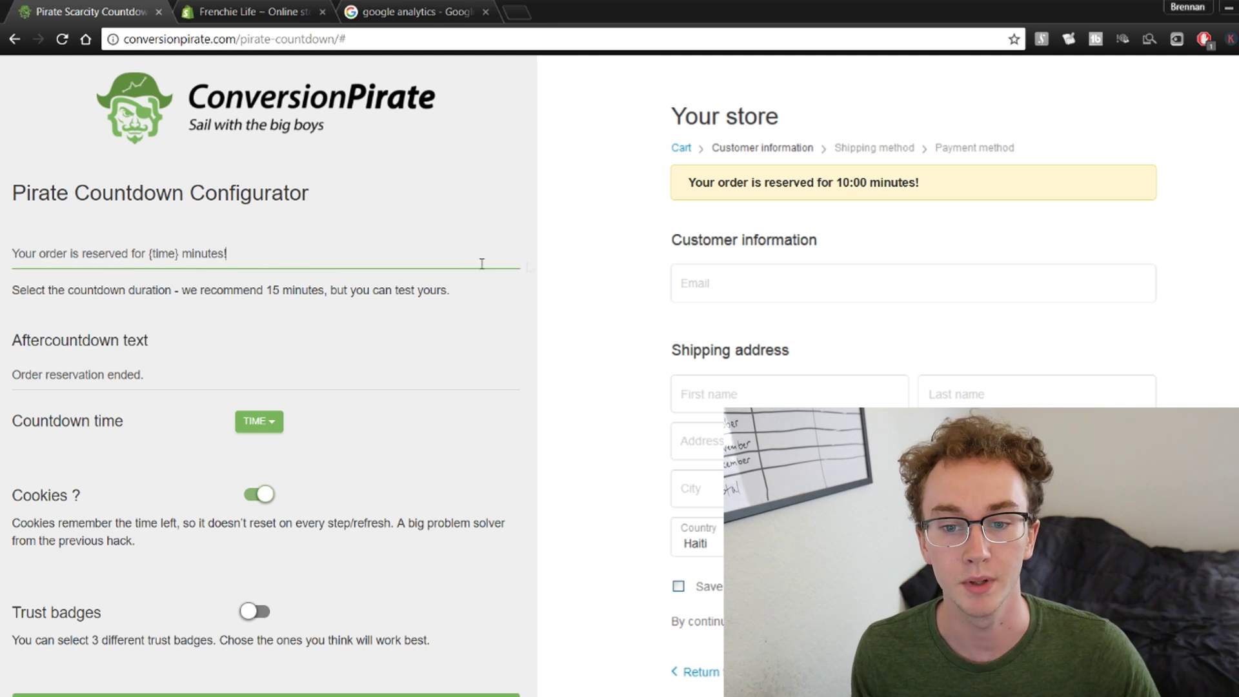
left_click_drag(688, 182, 927, 193)
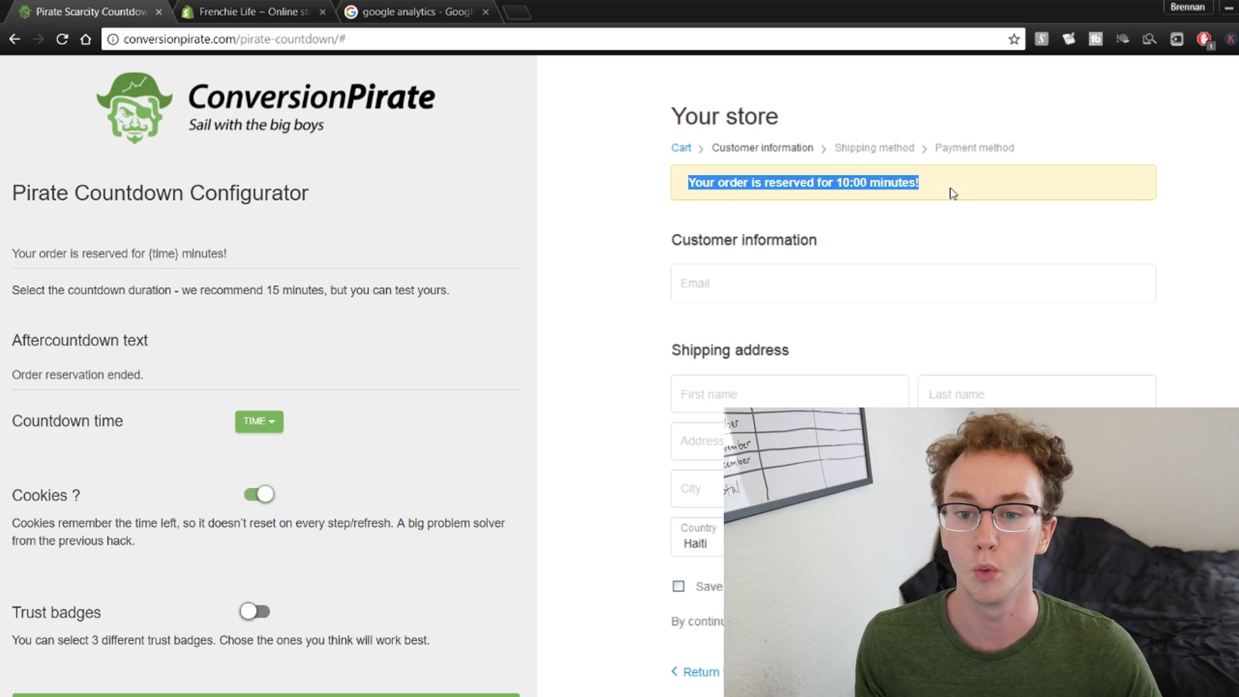
left_click(952, 194)
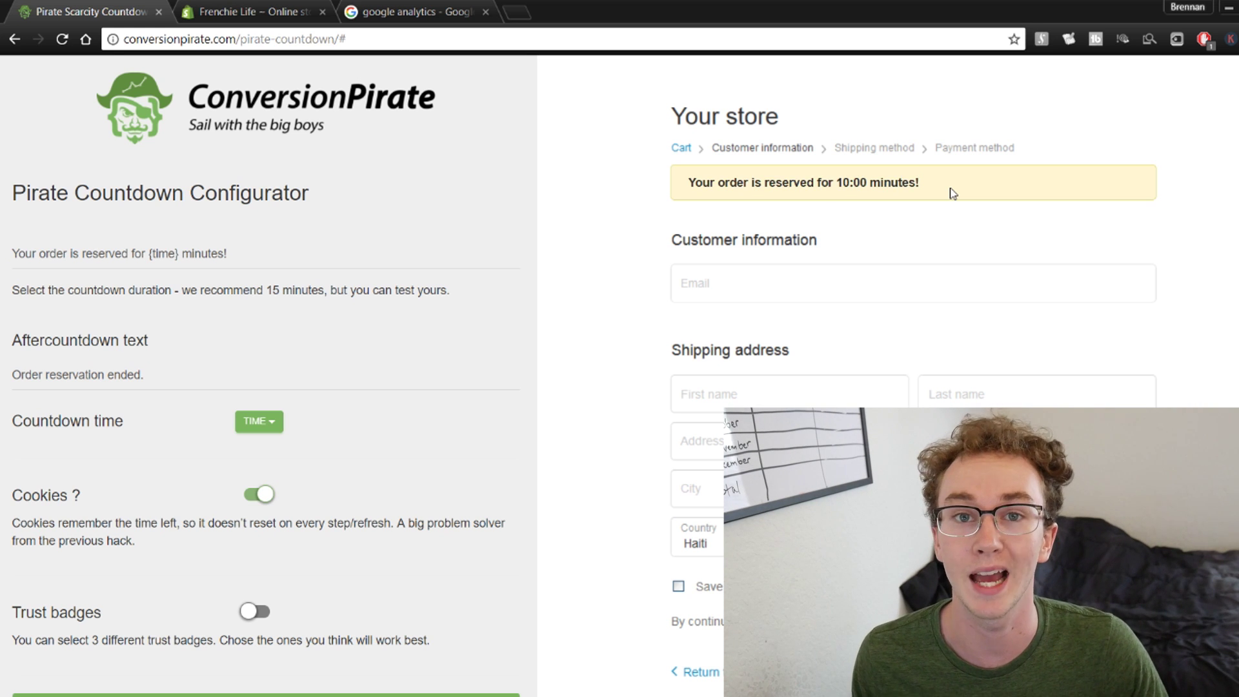
left_click(383, 253)
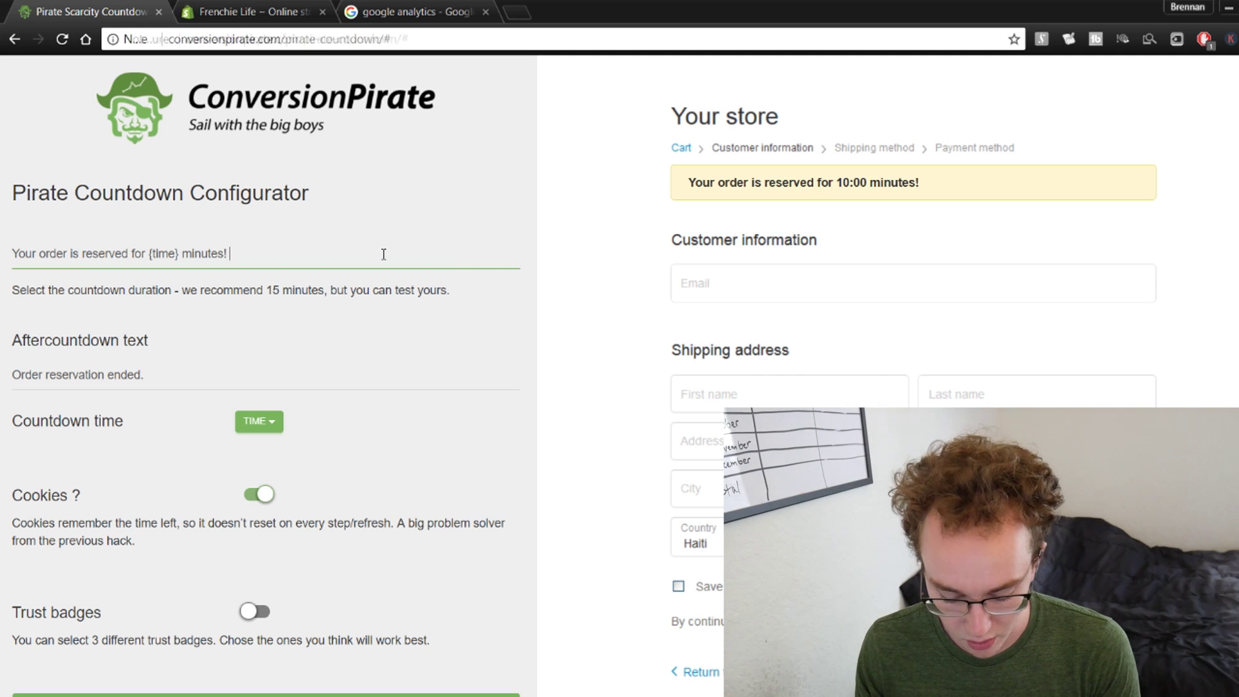
type("Use the discount code \"SAVE5\" in the next 09:49 minutes and save an extra 5% off your order!")
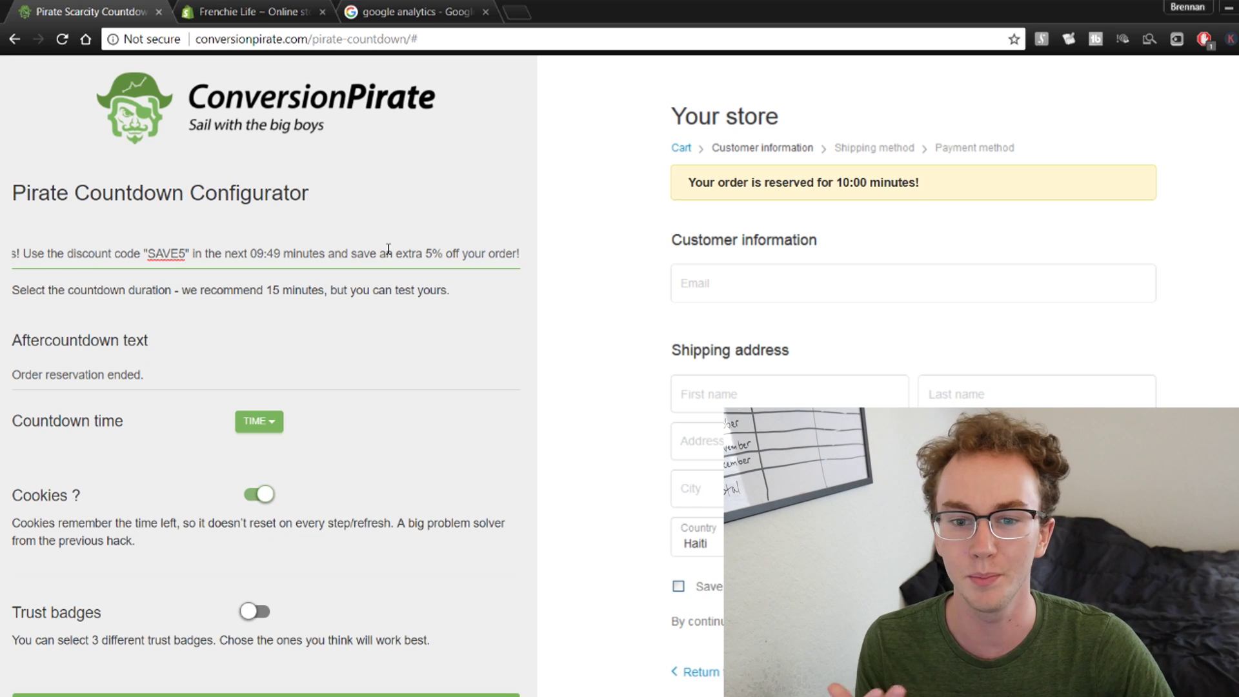
left_click(587, 238)
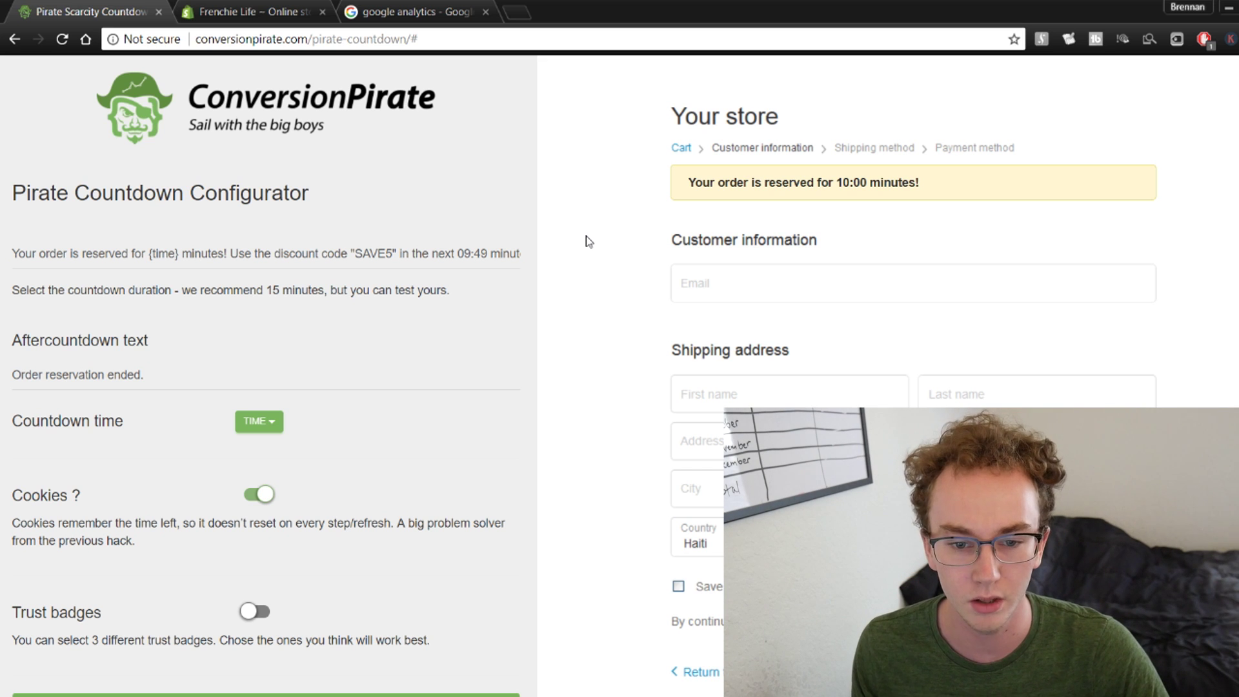
- Replace the fixed 09:49 in the countdown message's discount sentence with the {time} placeholder
left_click(225, 252)
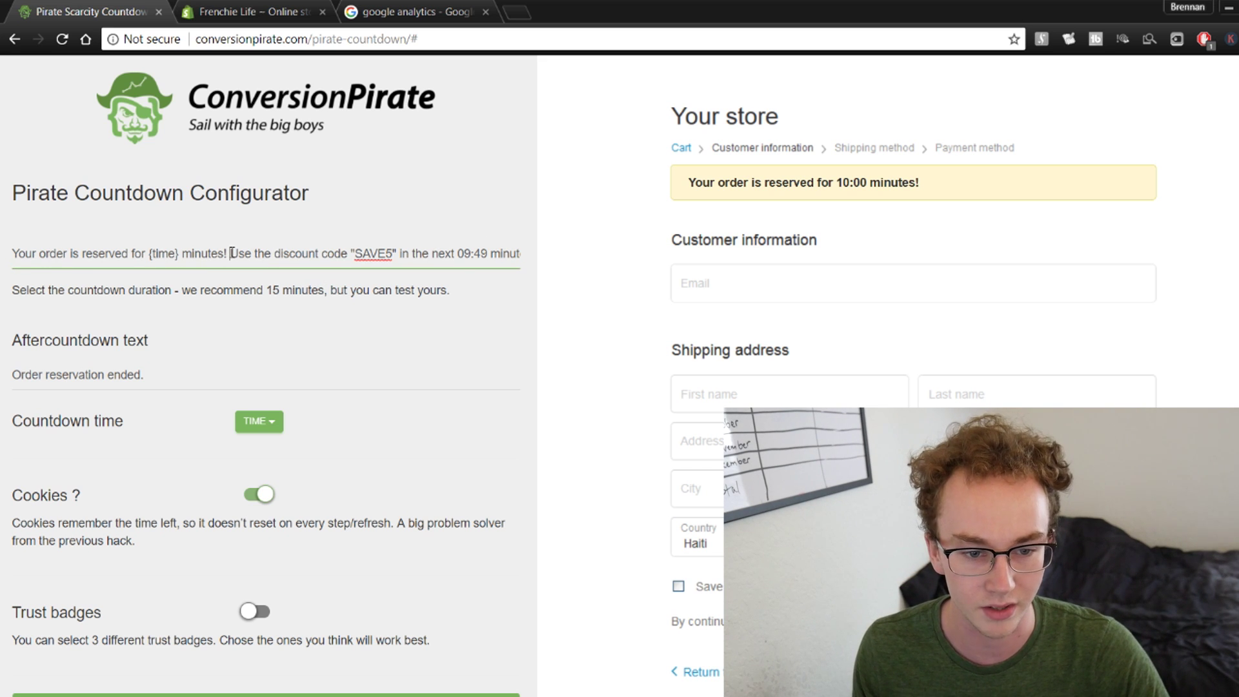
left_click_drag(458, 254, 489, 254)
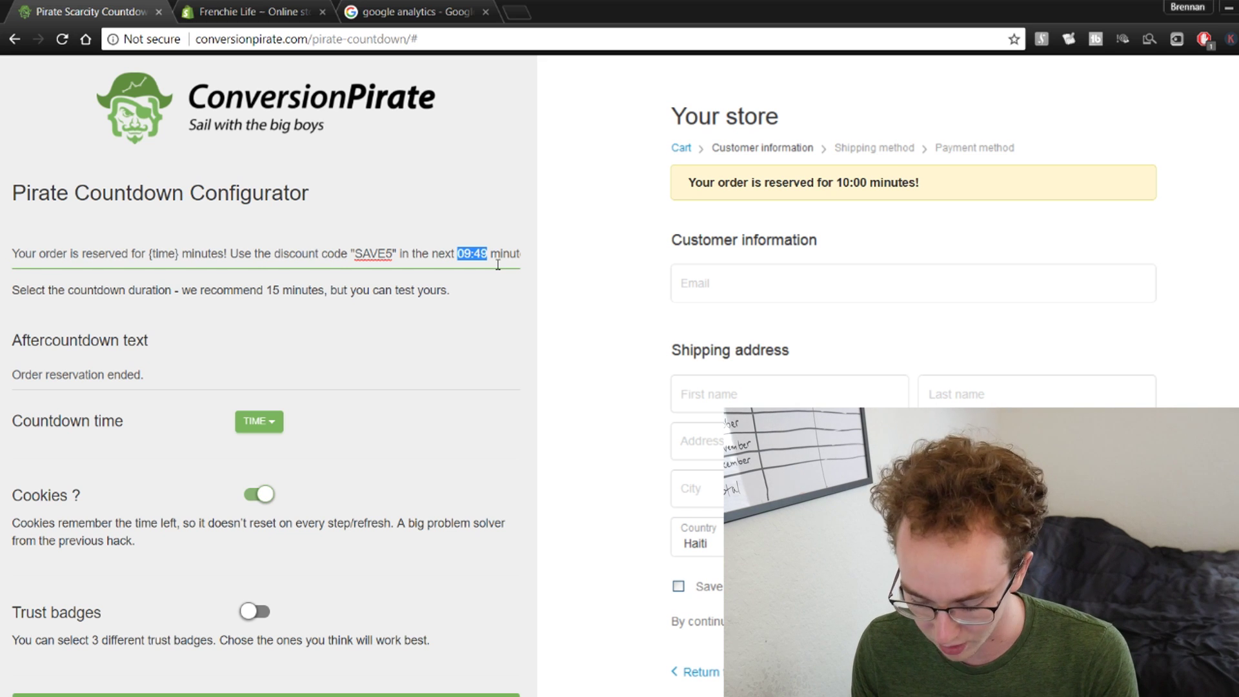
type("{")
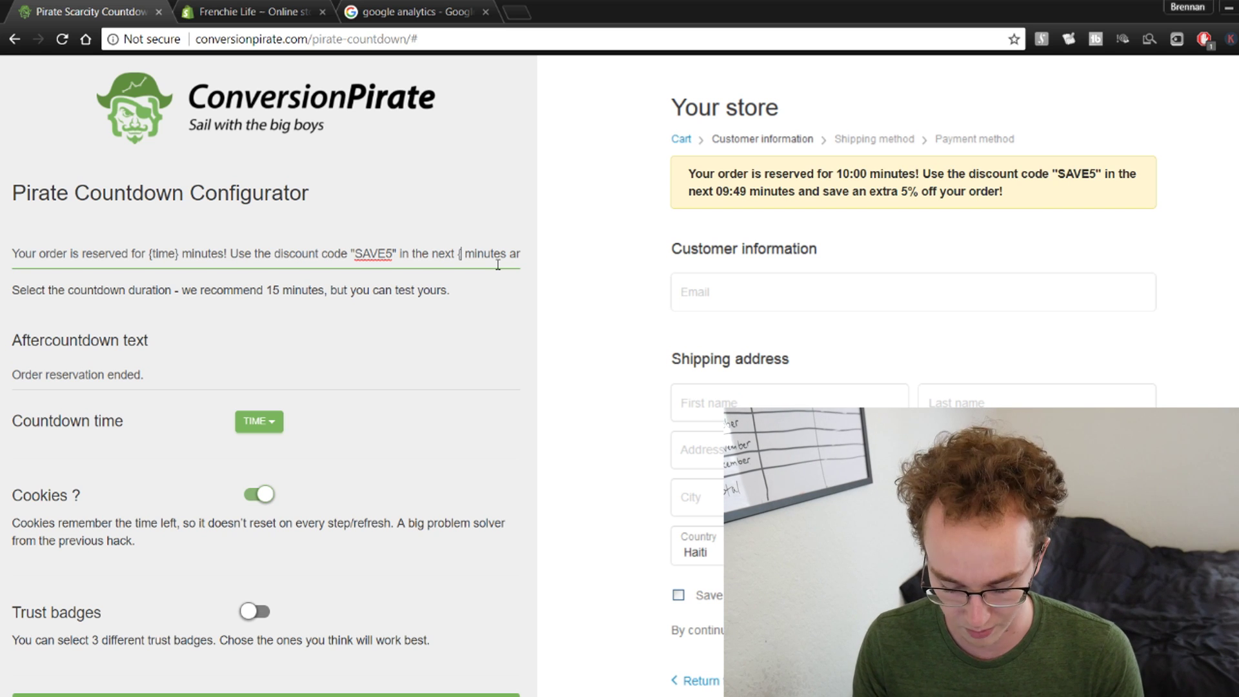
type("time")
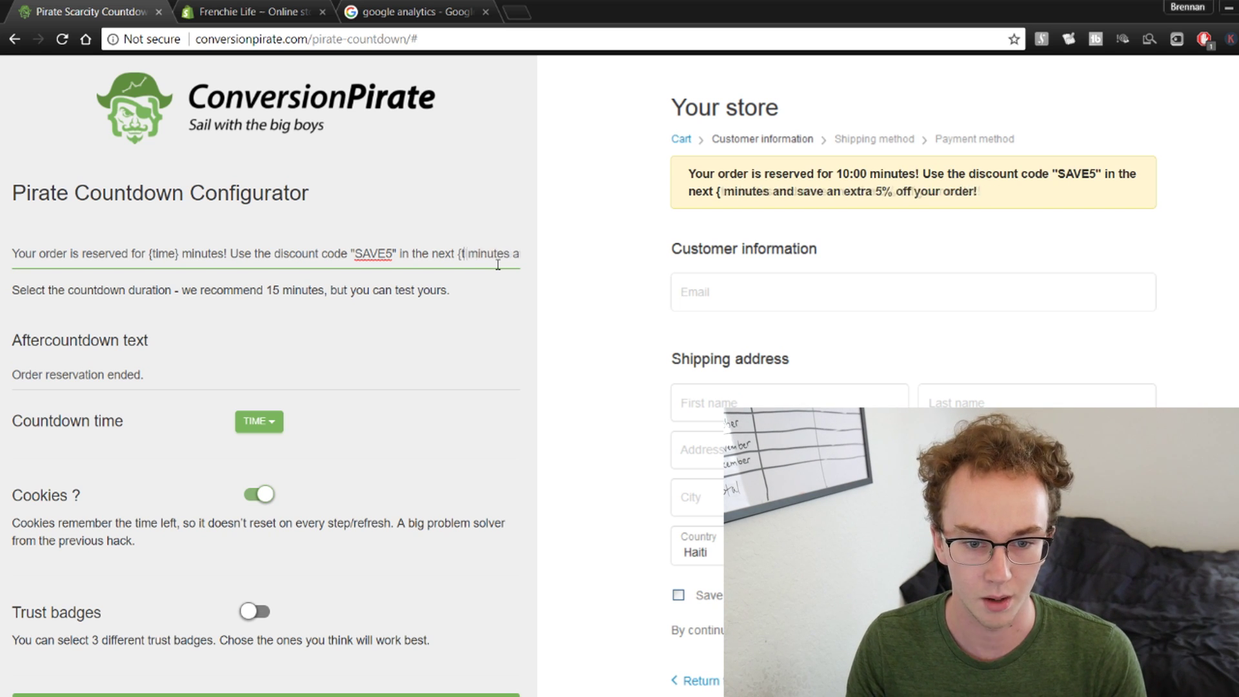
type("}")
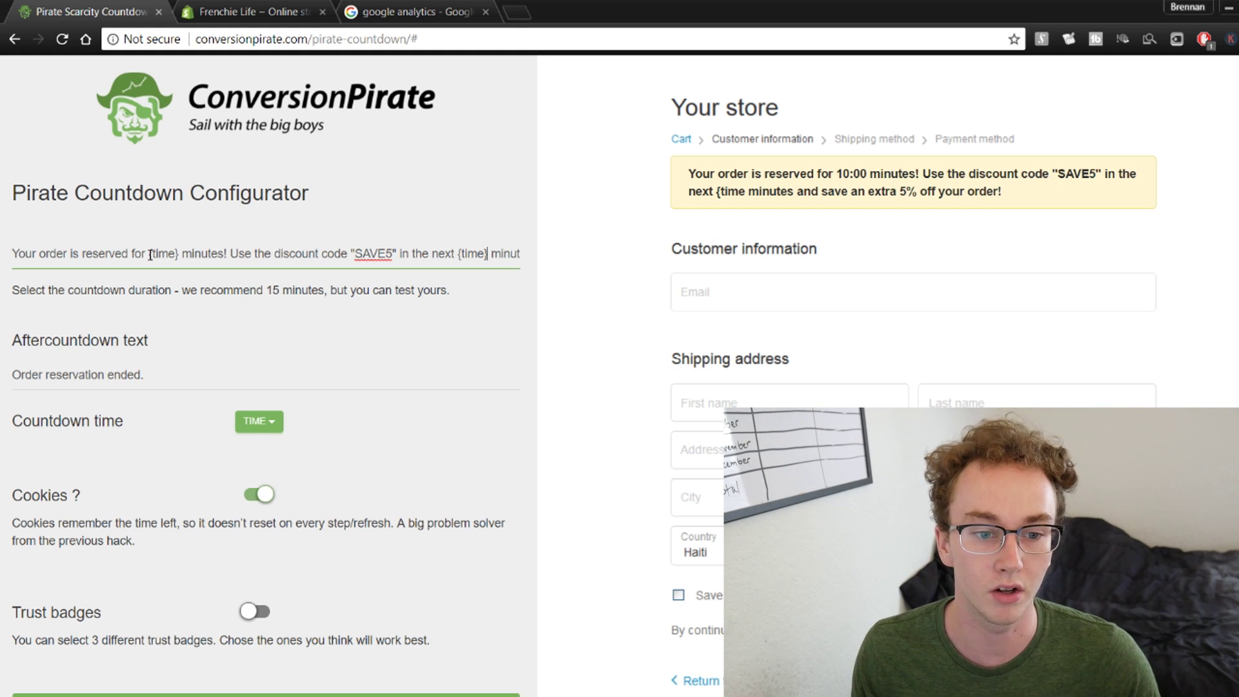
- Compare both {time} placeholders in the countdown message with the countdown time in the checkout preview
left_click_drag(149, 254, 178, 252)
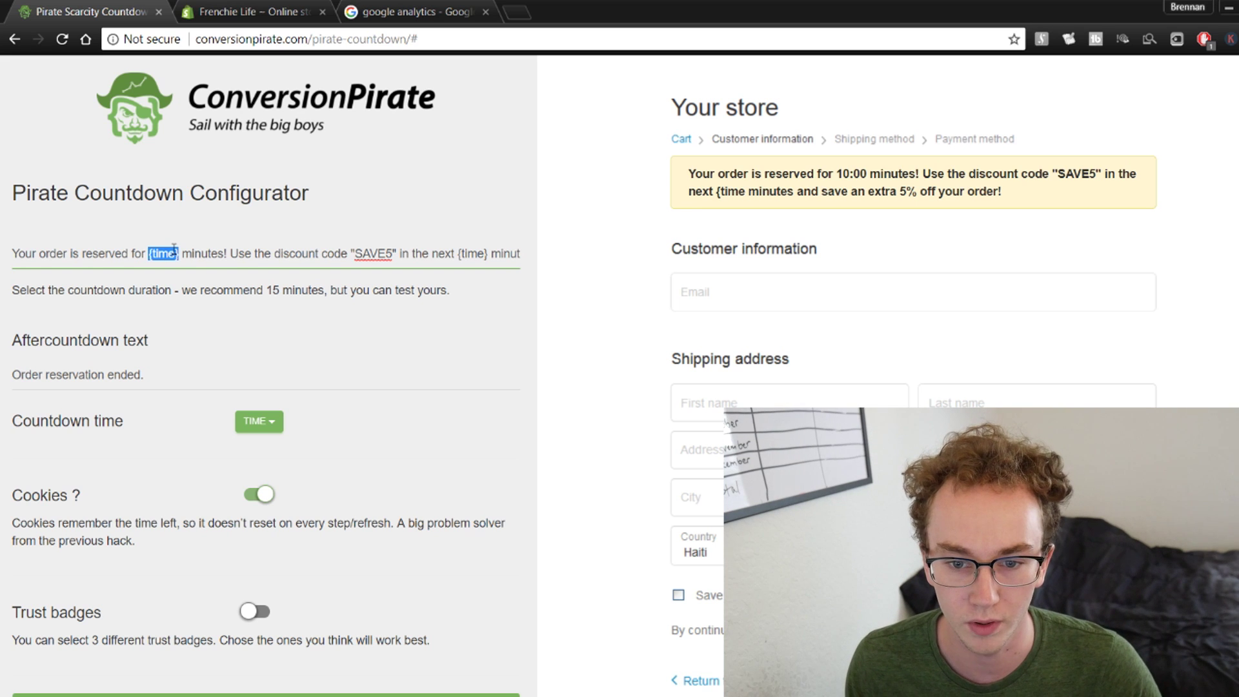
left_click_drag(457, 253, 483, 253)
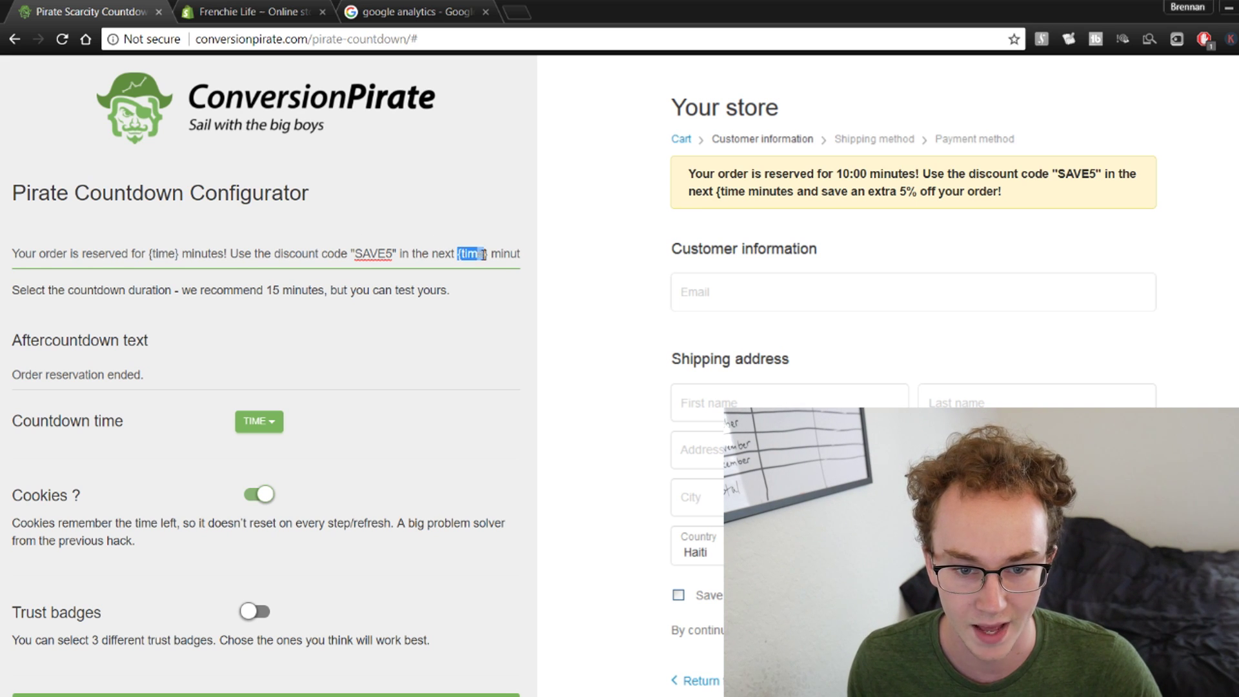
mouse_move(837, 173)
left_mouse_down()
mouse_move(865, 174)
mouse_move(835, 174)
left_mouse_up()
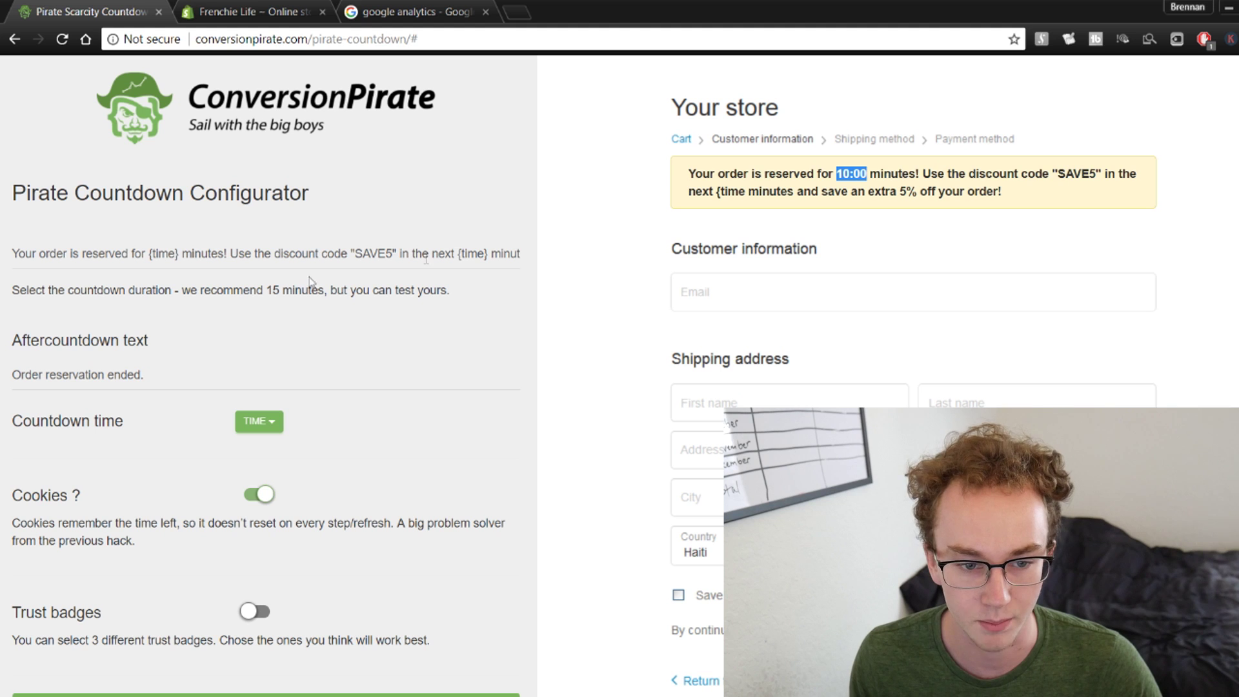
- Delete the opening sentence 'Your order is reserved for {time} minutes!' from the countdown message
left_click_drag(150, 256, 180, 255)
left_click(839, 174)
left_click_drag(839, 174, 869, 175)
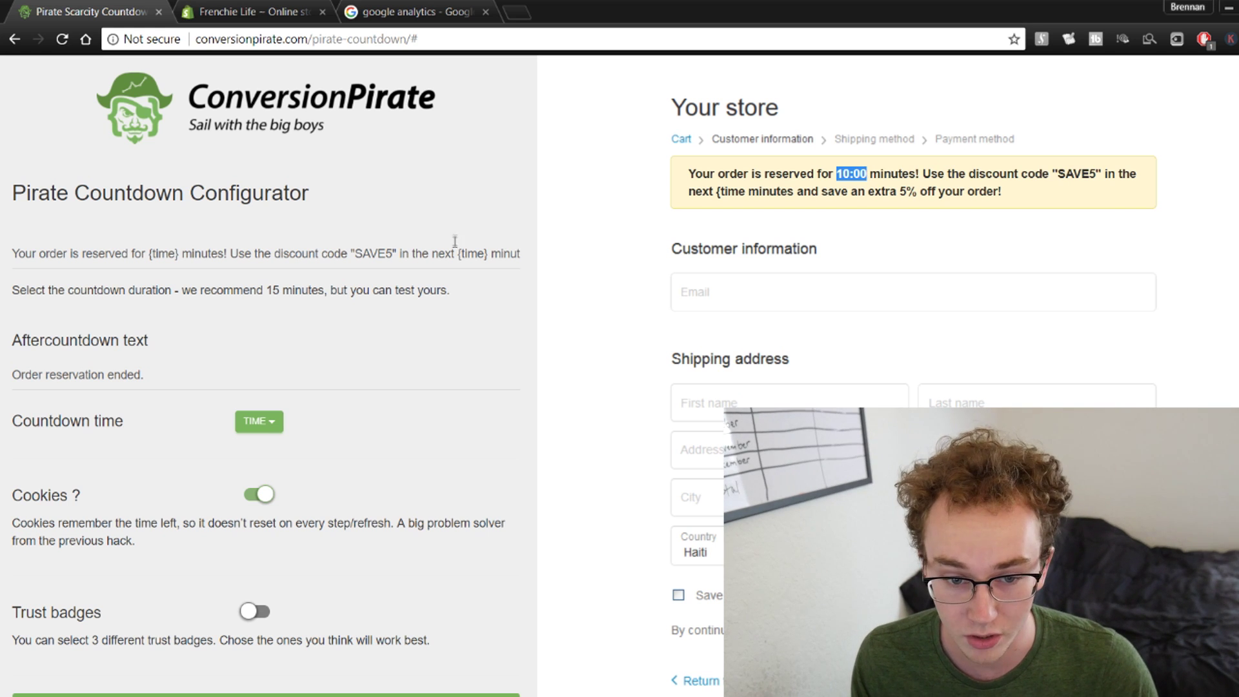
left_click_drag(457, 253, 485, 251)
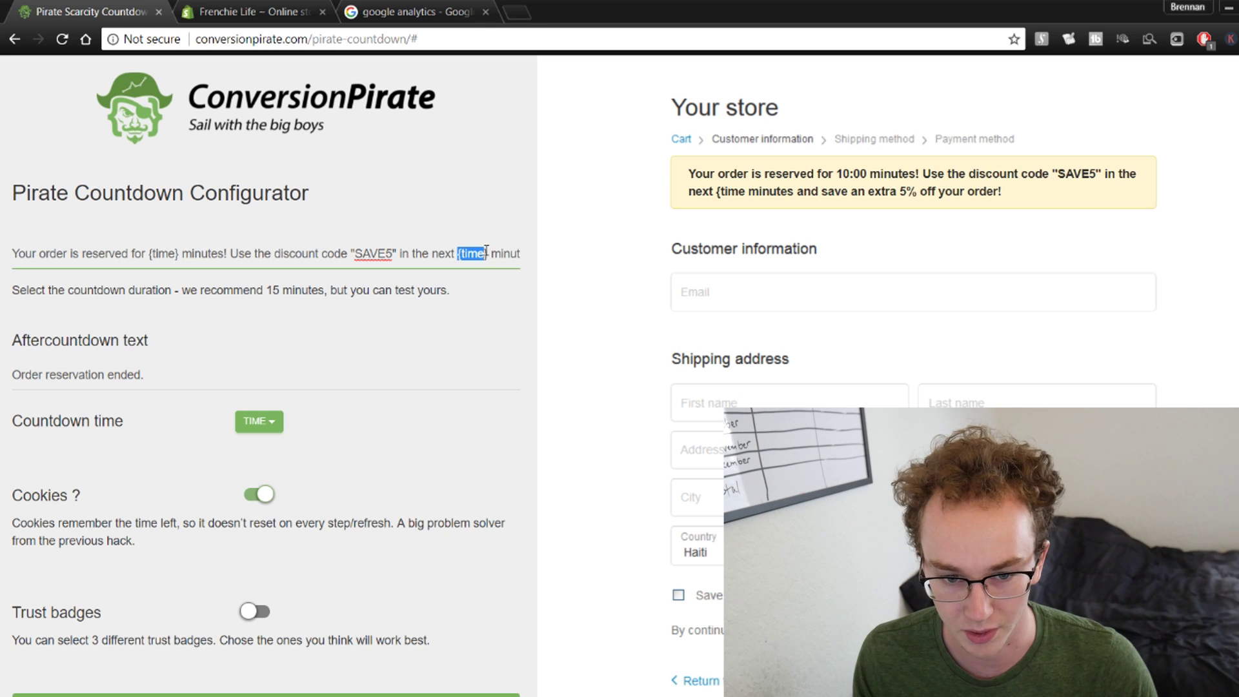
left_click_drag(231, 253, 2, 270)
key("BackSpace")
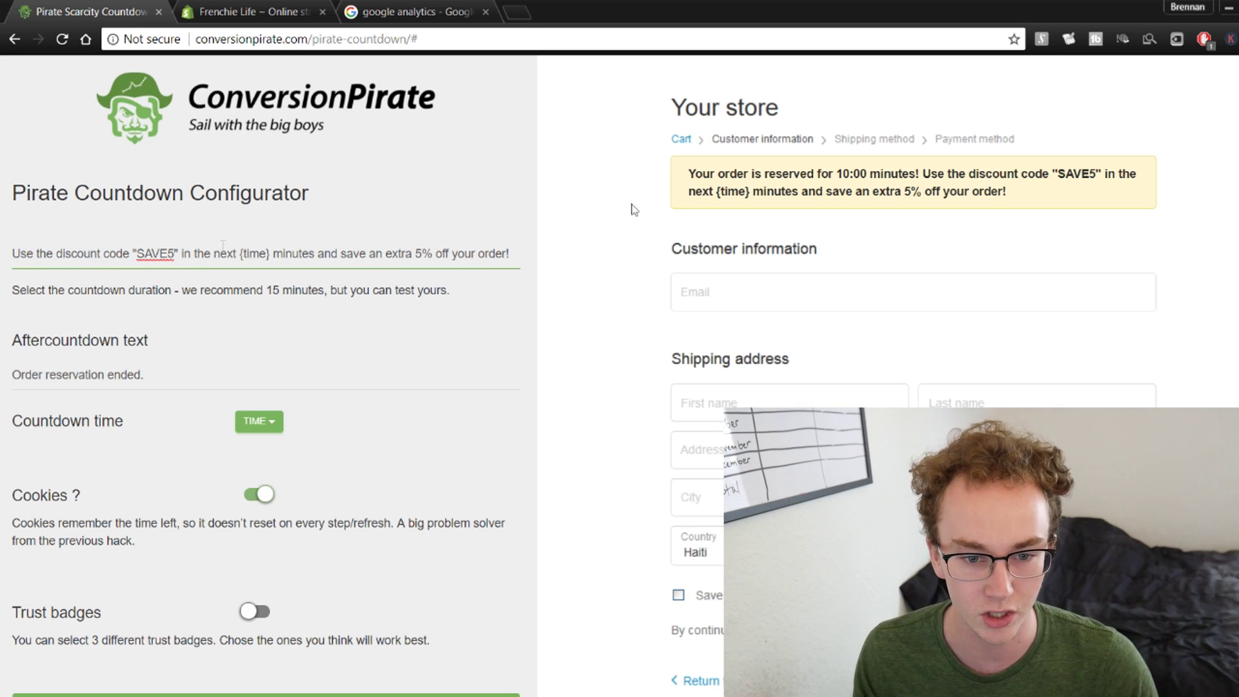
left_click(588, 208)
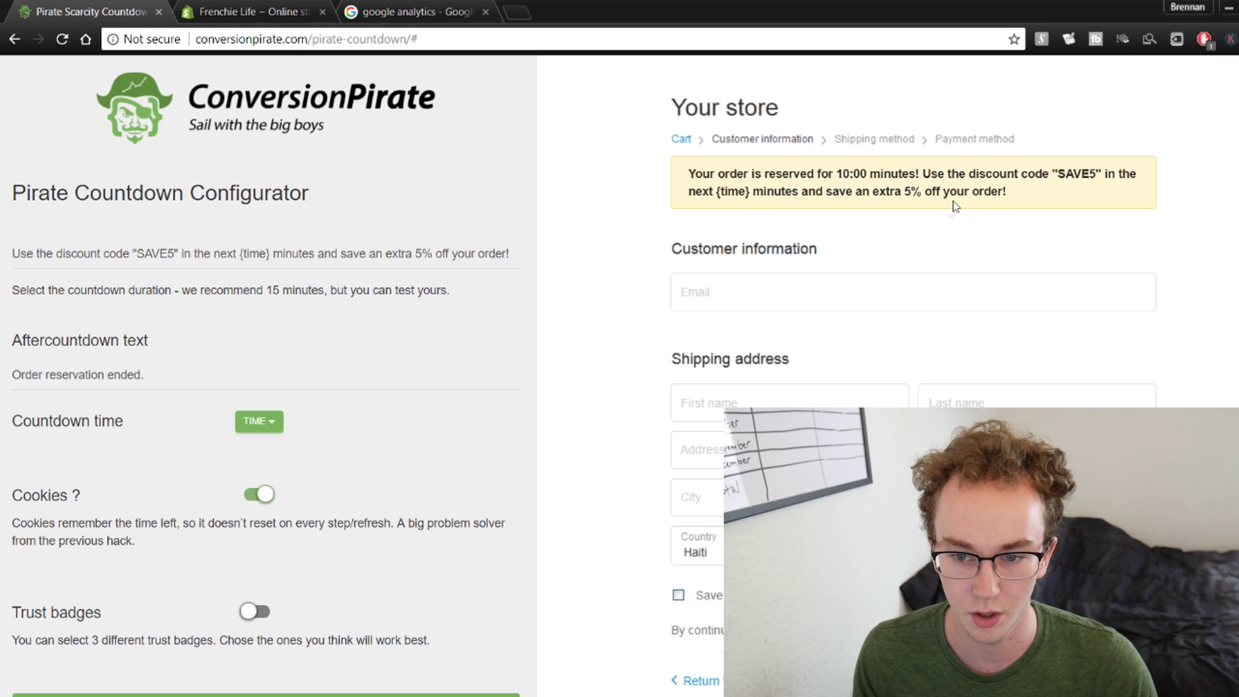
- Review the reservation time, discount code and percentage off in the checkout preview's countdown banner
scroll(569, 282, "down", 4)
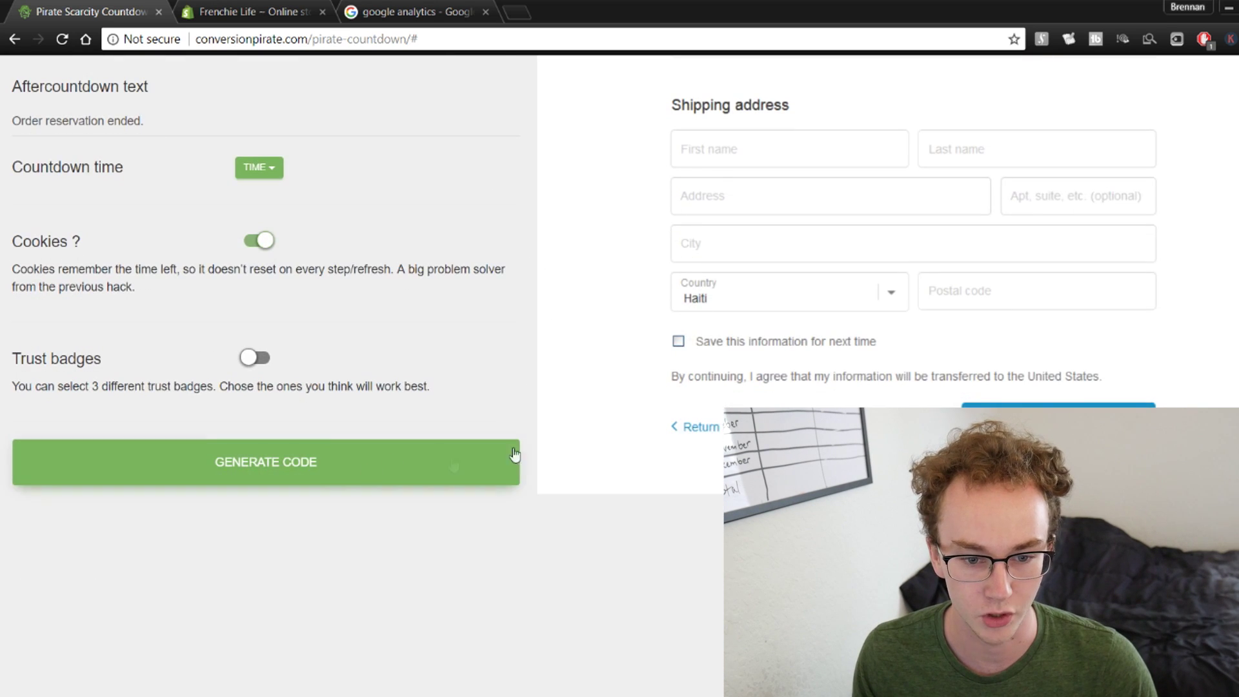
scroll(569, 282, "up", 4)
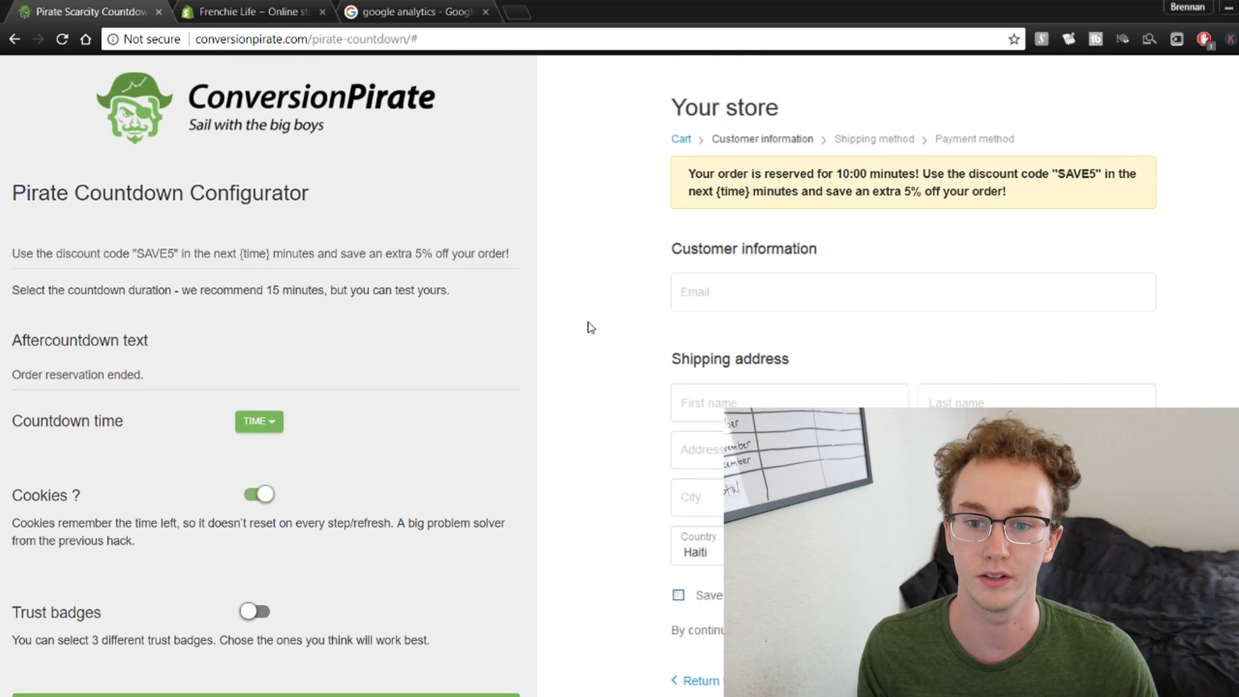
left_click_drag(1051, 191, 678, 183)
left_click(563, 217)
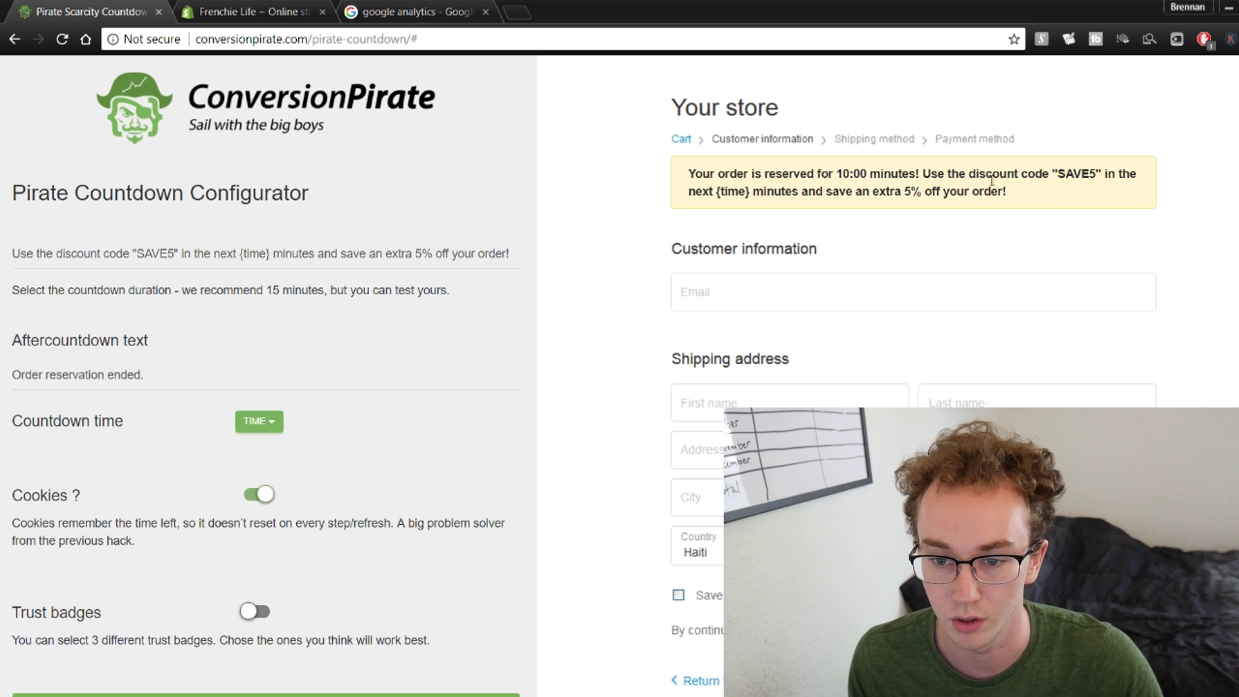
left_click_drag(1058, 172, 1098, 173)
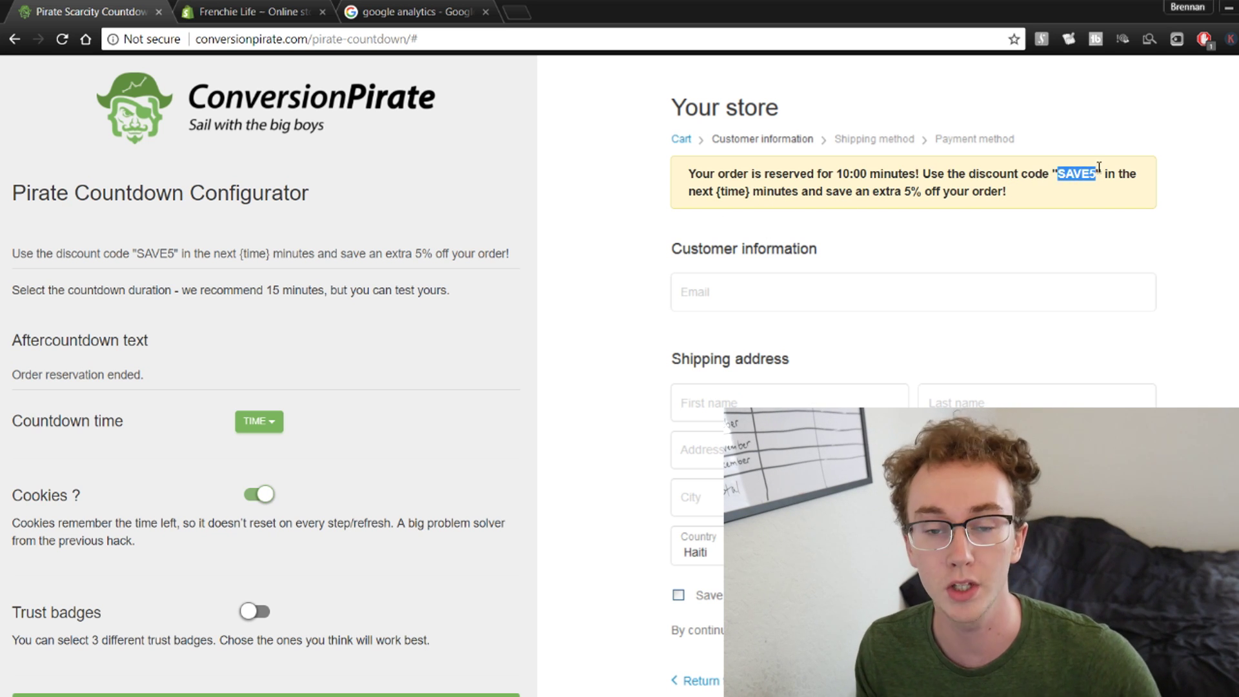
left_click(1098, 173)
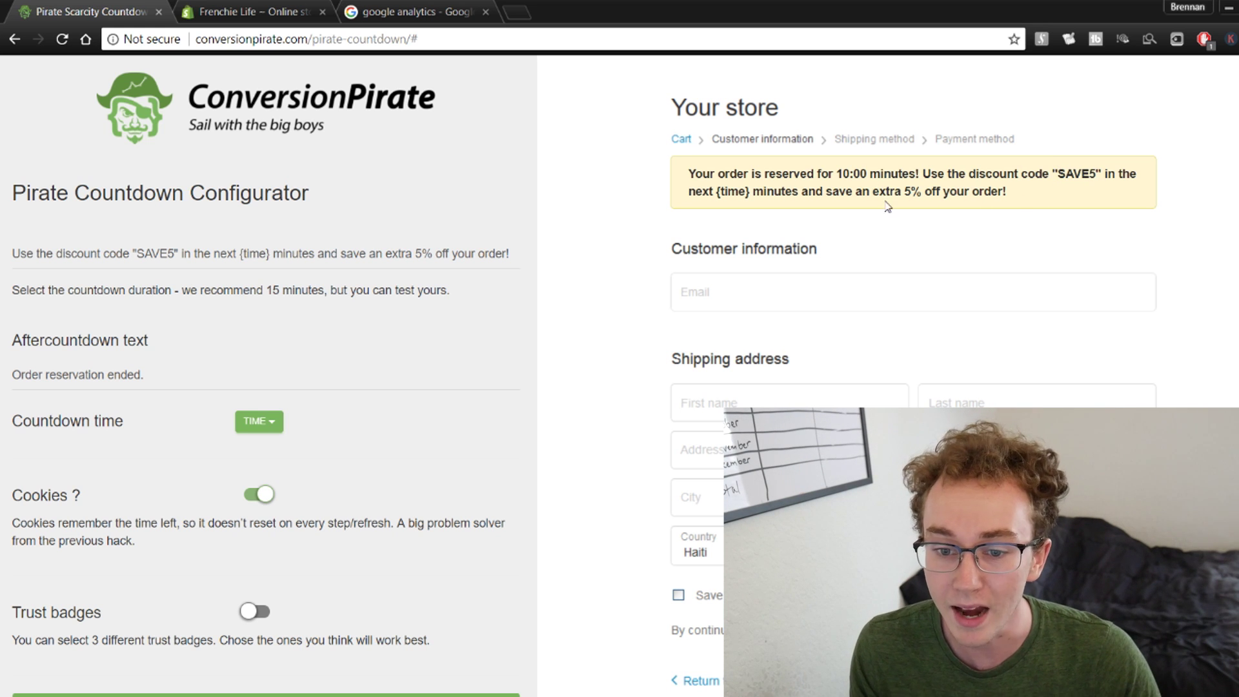
left_click_drag(900, 191, 926, 190)
left_click(953, 216)
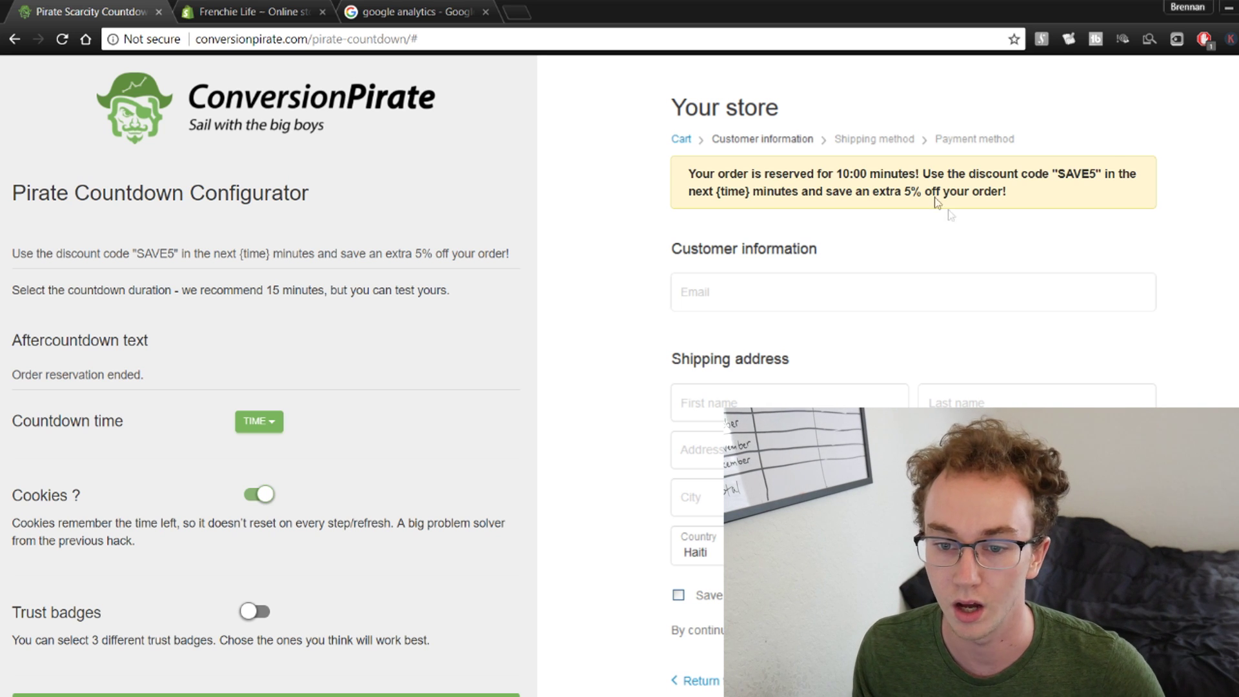
left_click_drag(761, 174, 851, 174)
left_click(915, 173)
double_click(907, 192)
left_click(909, 192)
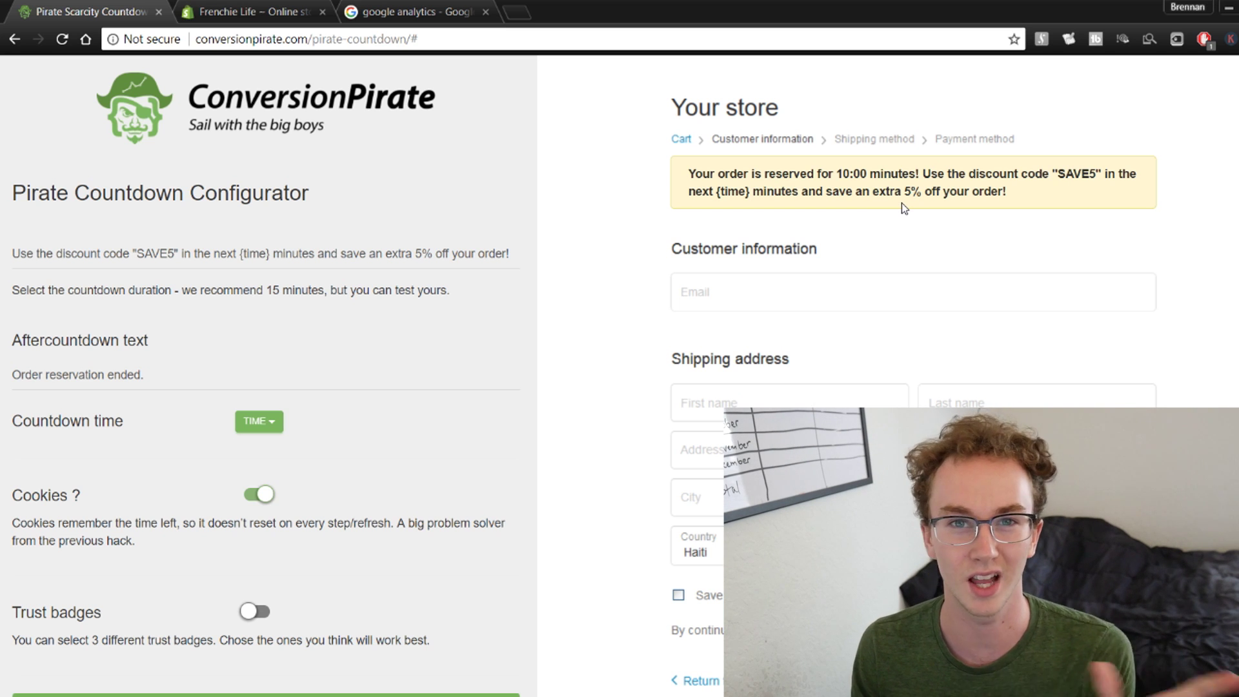
left_click_drag(1006, 191, 729, 190)
left_click(729, 189)
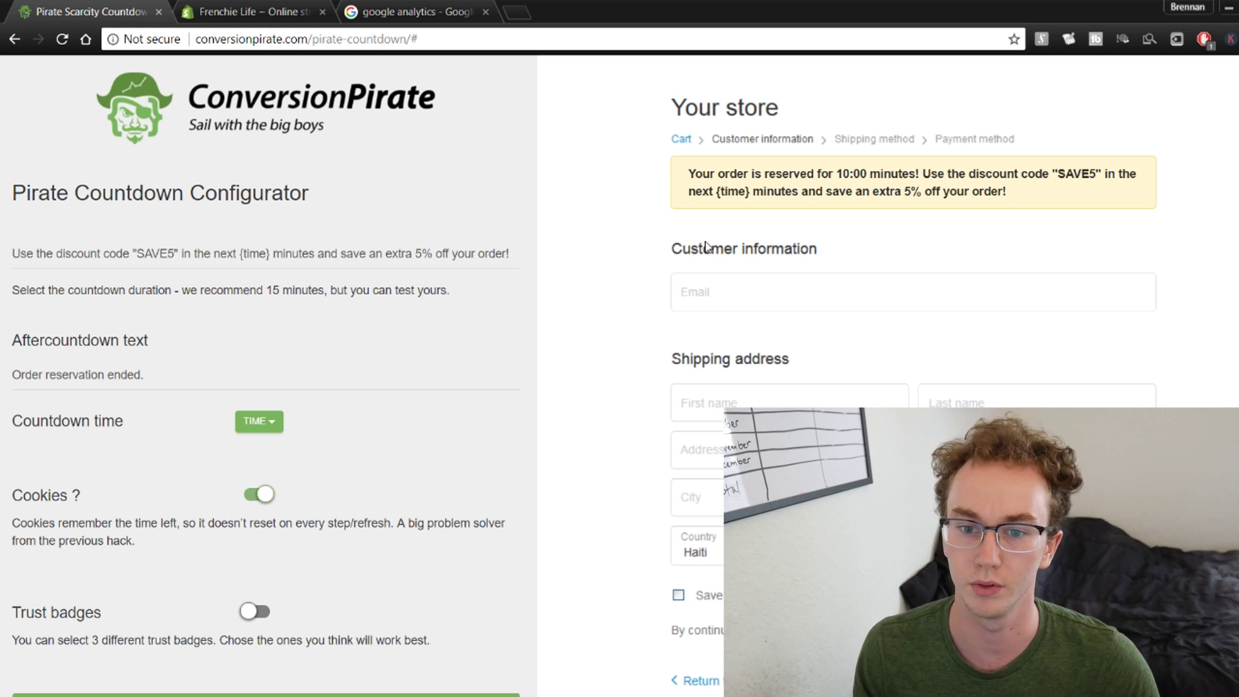
left_click_drag(1010, 192, 718, 176)
left_click(718, 176)
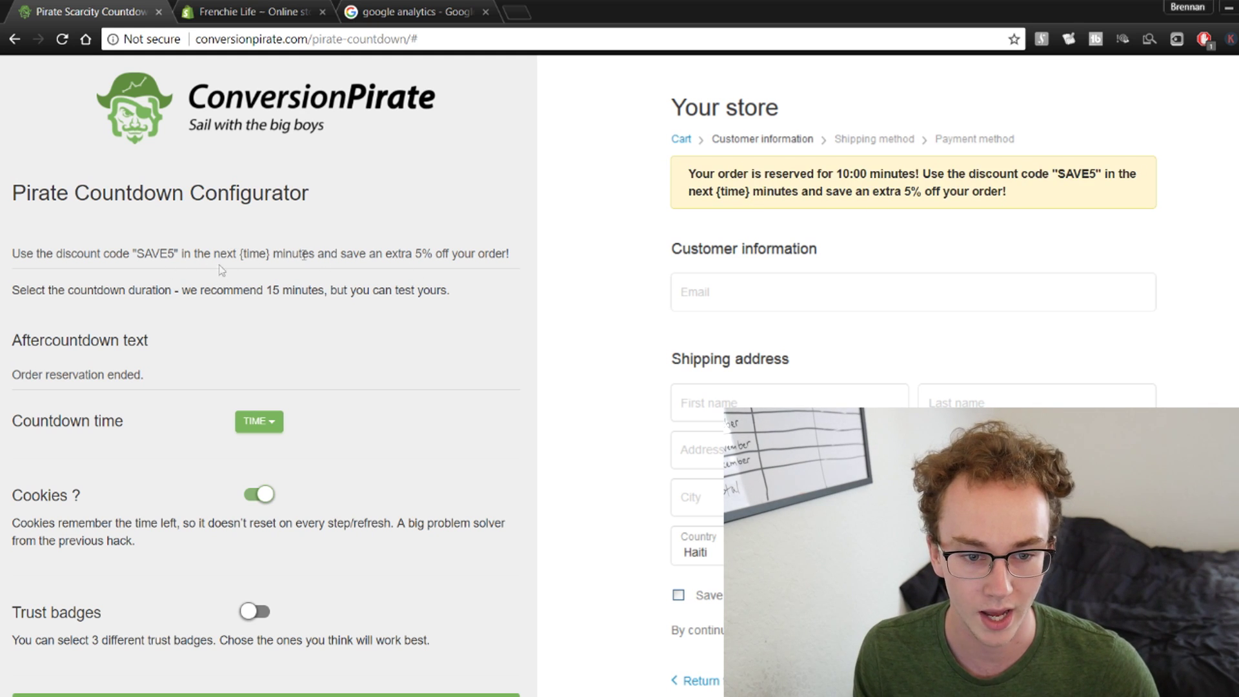
- Compare the {time} placeholder in the shortened countdown message with the time texts in the checkout preview banner
mouse_move(237, 252)
left_mouse_down()
mouse_move(271, 254)
mouse_move(244, 254)
left_mouse_up()
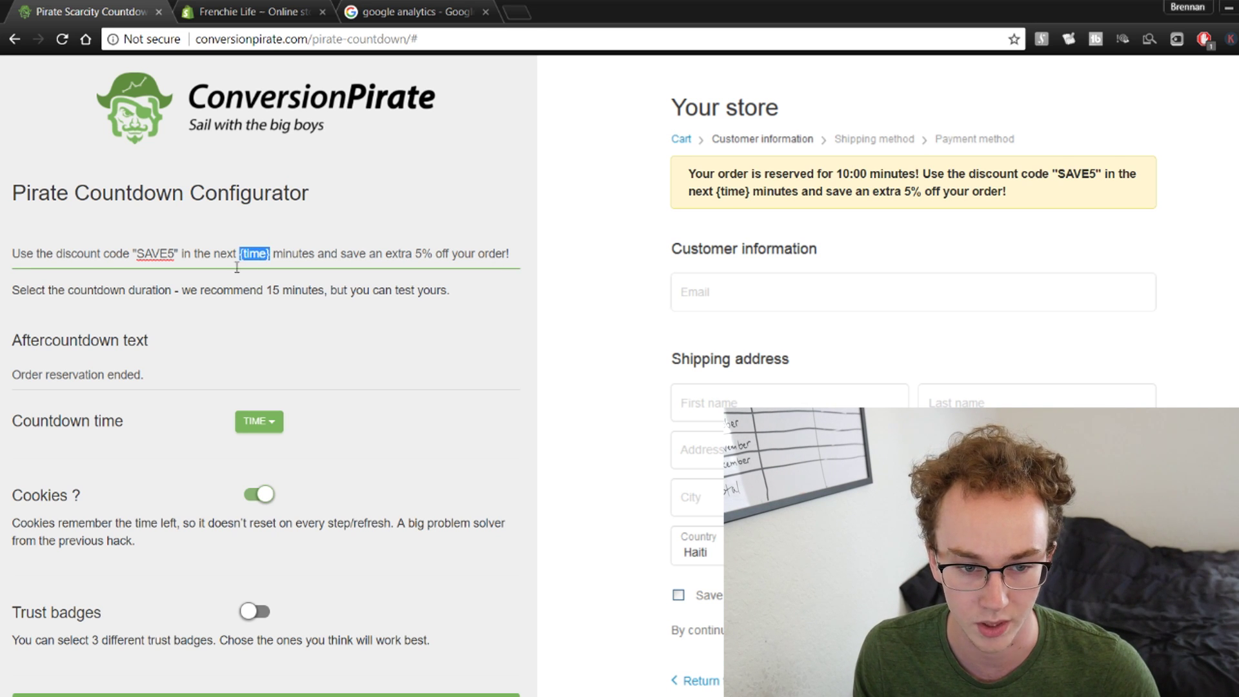
left_click(276, 257)
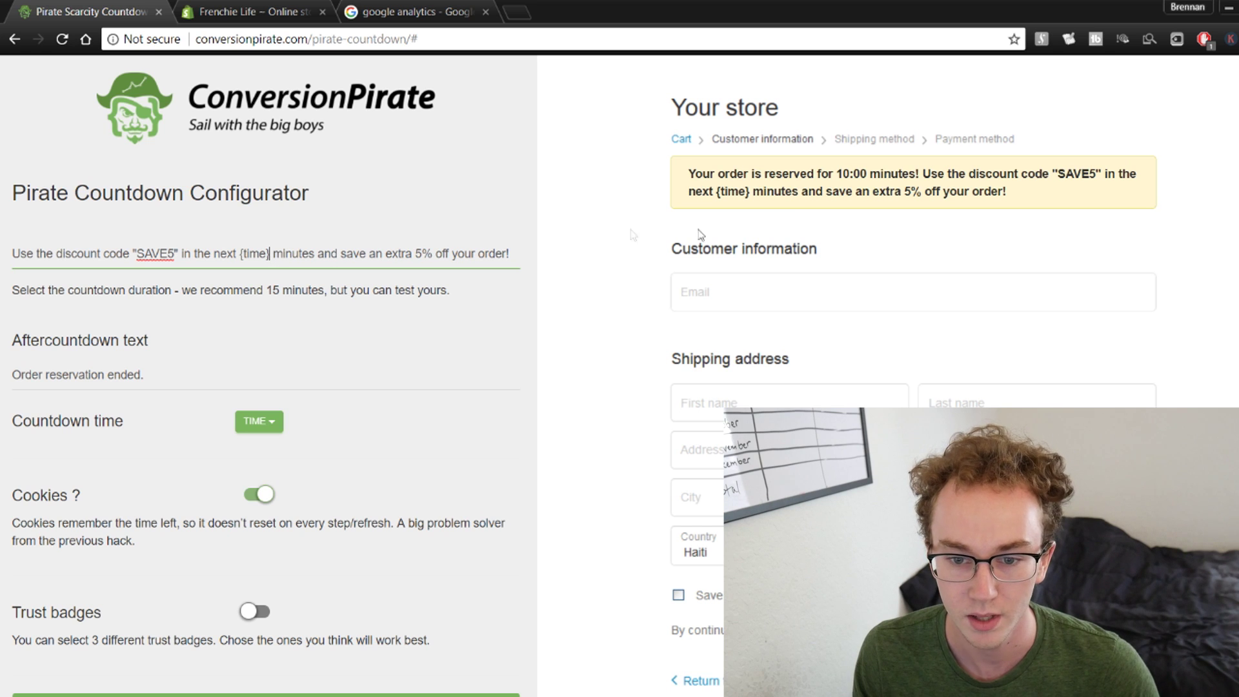
left_click(717, 192)
left_click_drag(717, 192, 736, 192)
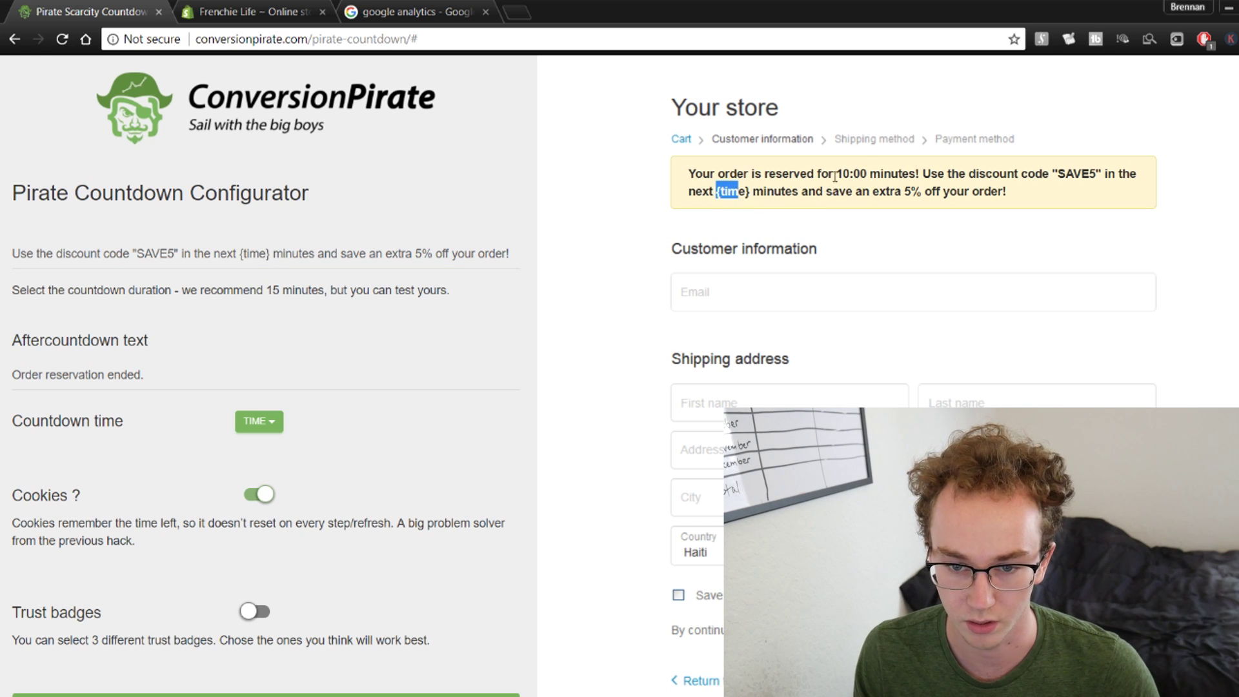
left_click_drag(835, 175, 864, 168)
left_click_drag(717, 192, 752, 191)
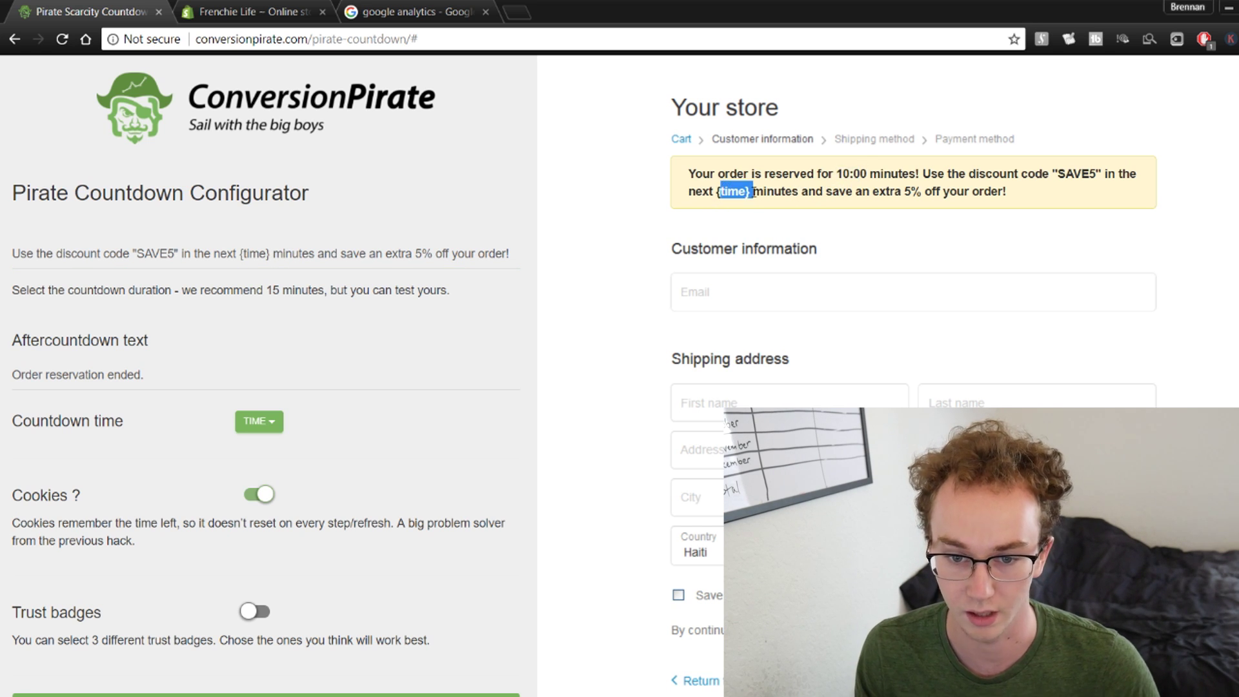
left_click(751, 191)
- Generate the code for the configured checkout countdown
scroll(566, 323, "down", 1)
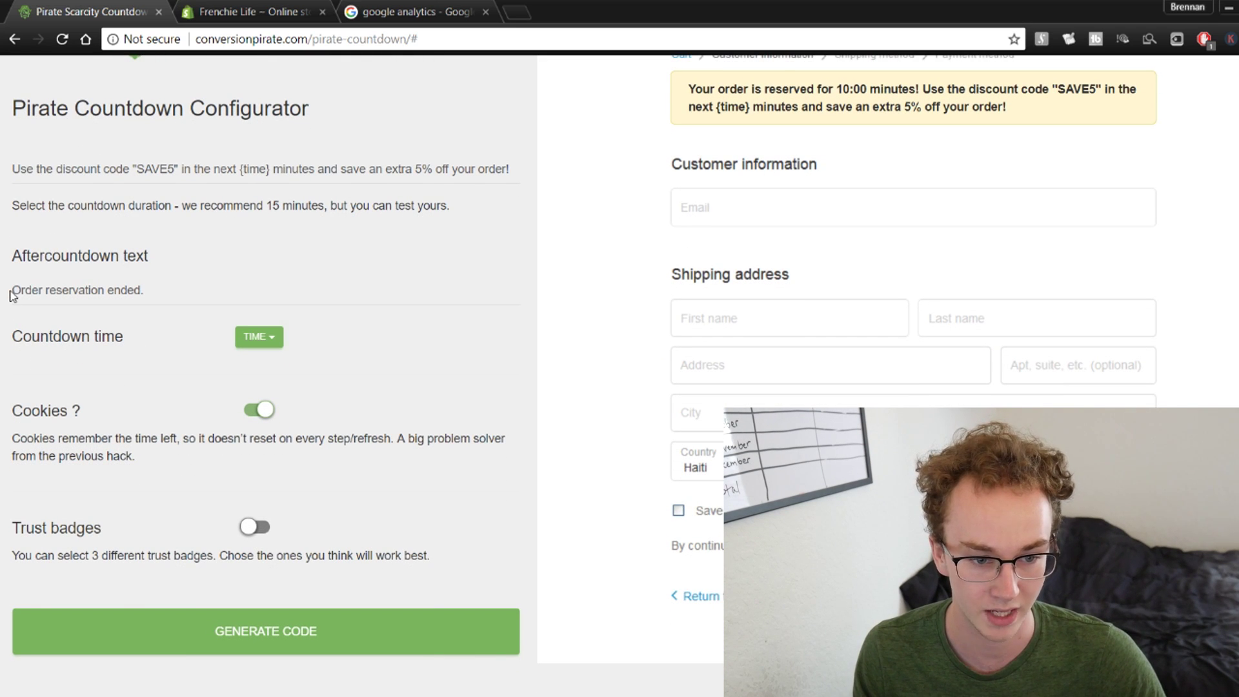
scroll(496, 326, "down", 2)
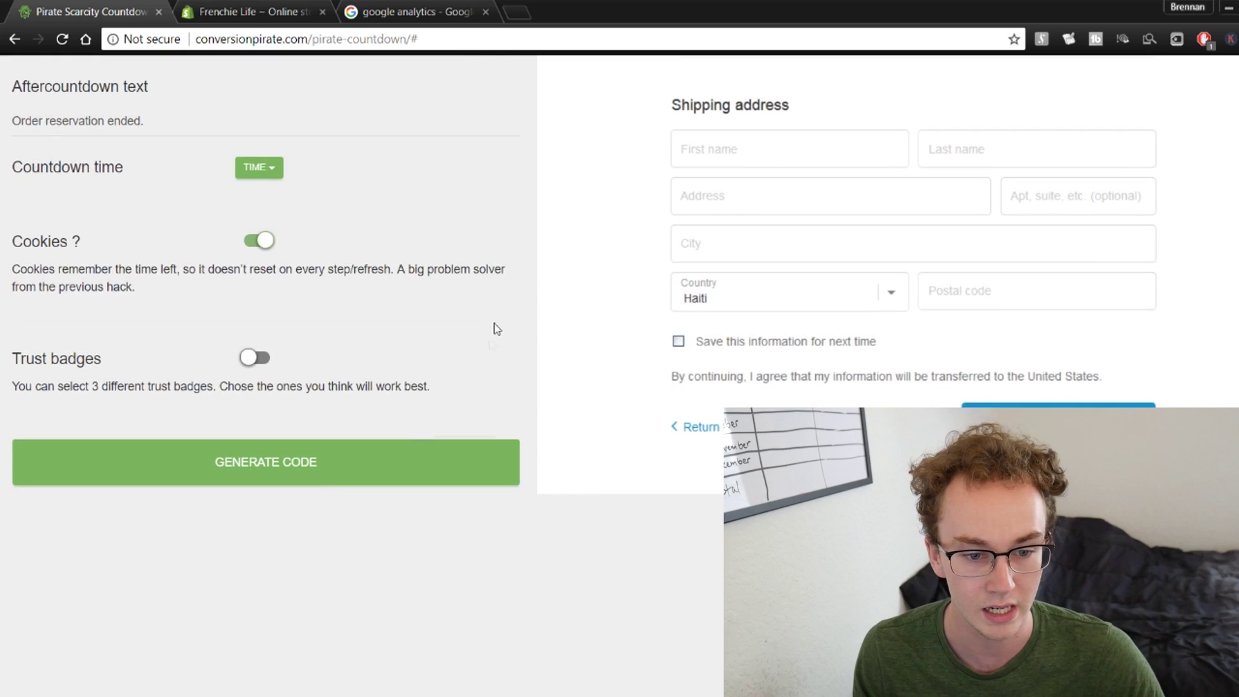
left_click(328, 476)
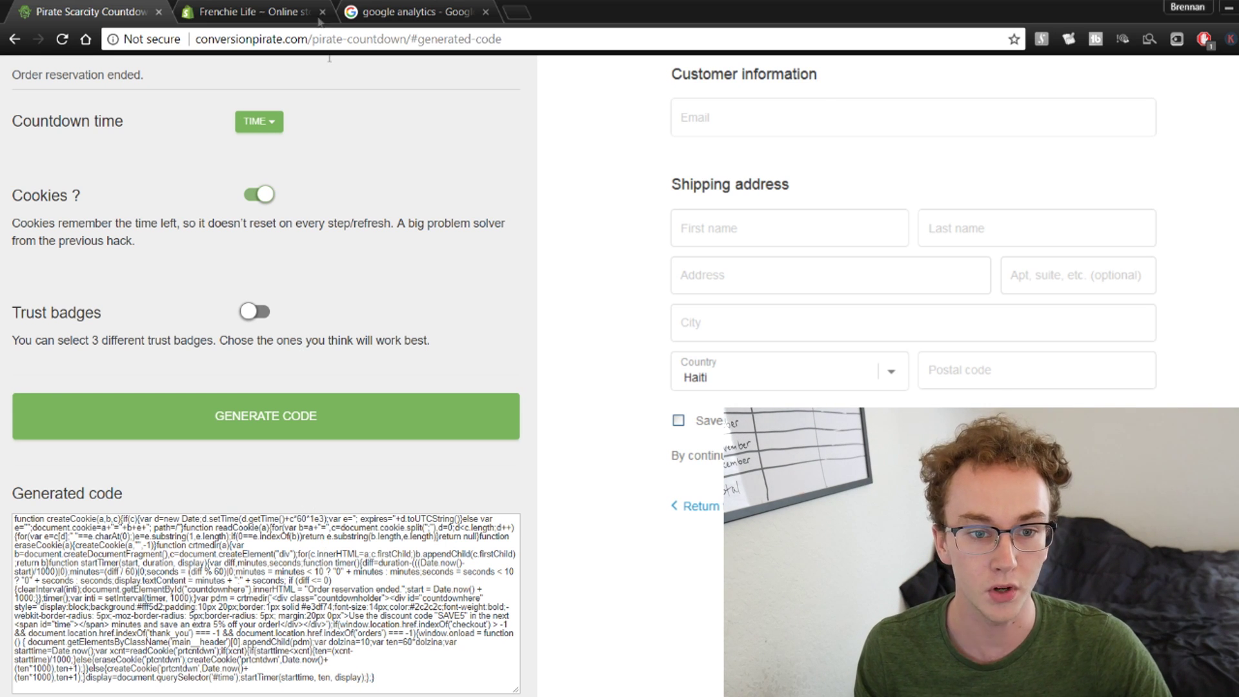
- Switch to the Shopify admin and locate the Google Analytics account field in the Online Store preferences
left_click(299, 9)
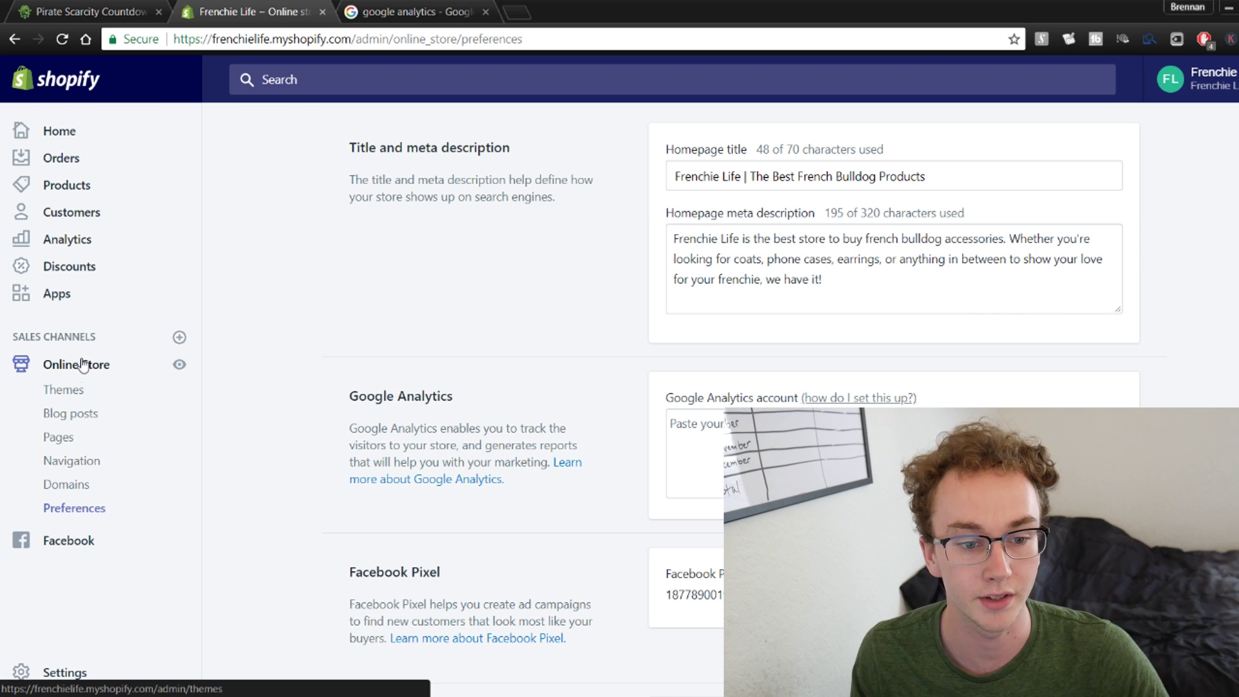
left_click(74, 510)
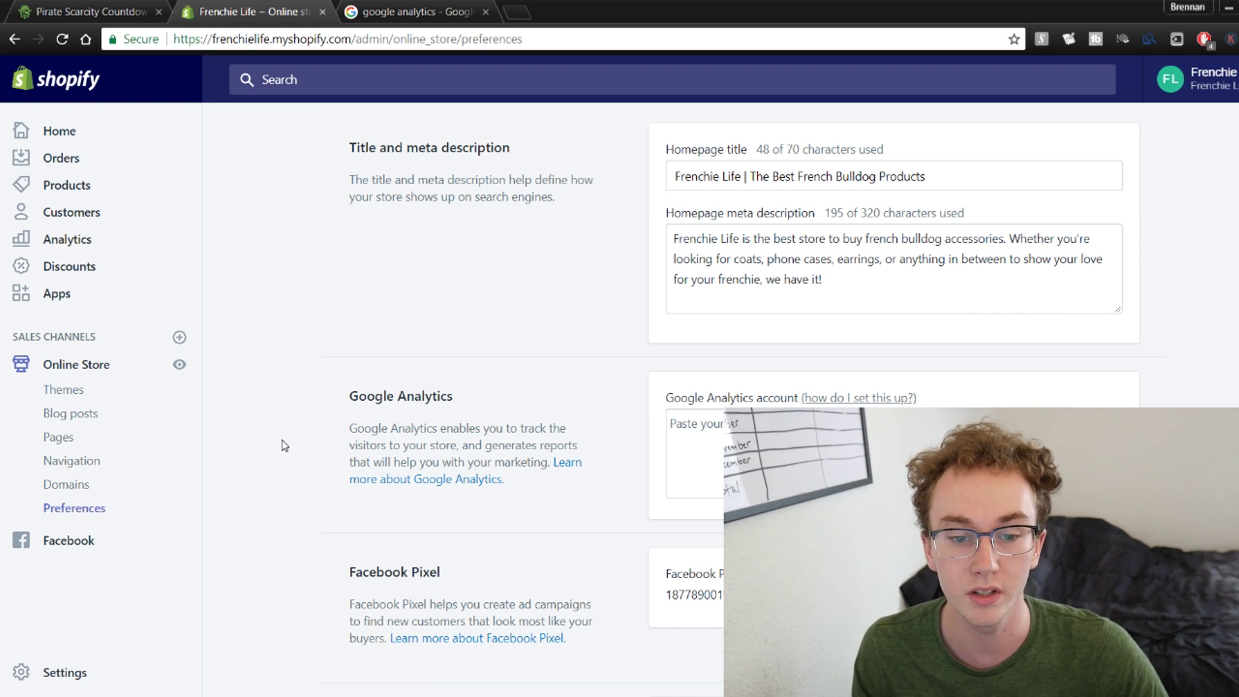
scroll(343, 274, "down", 3)
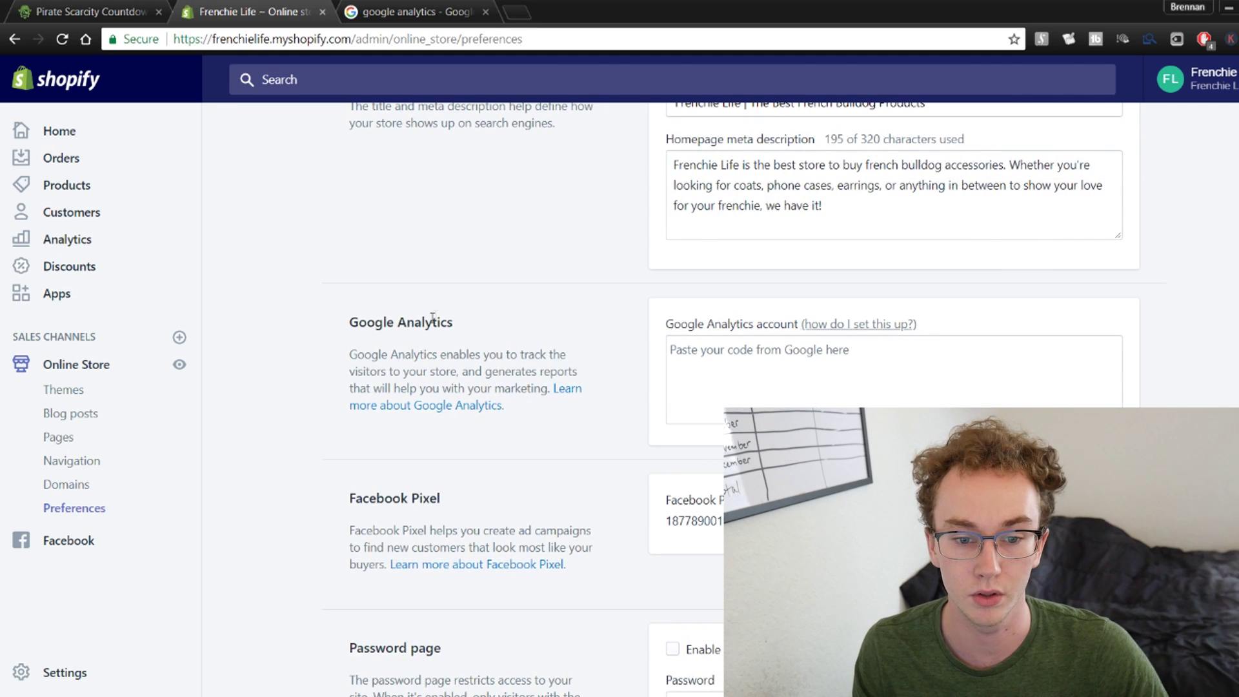
triple_click(363, 324)
left_click(545, 328)
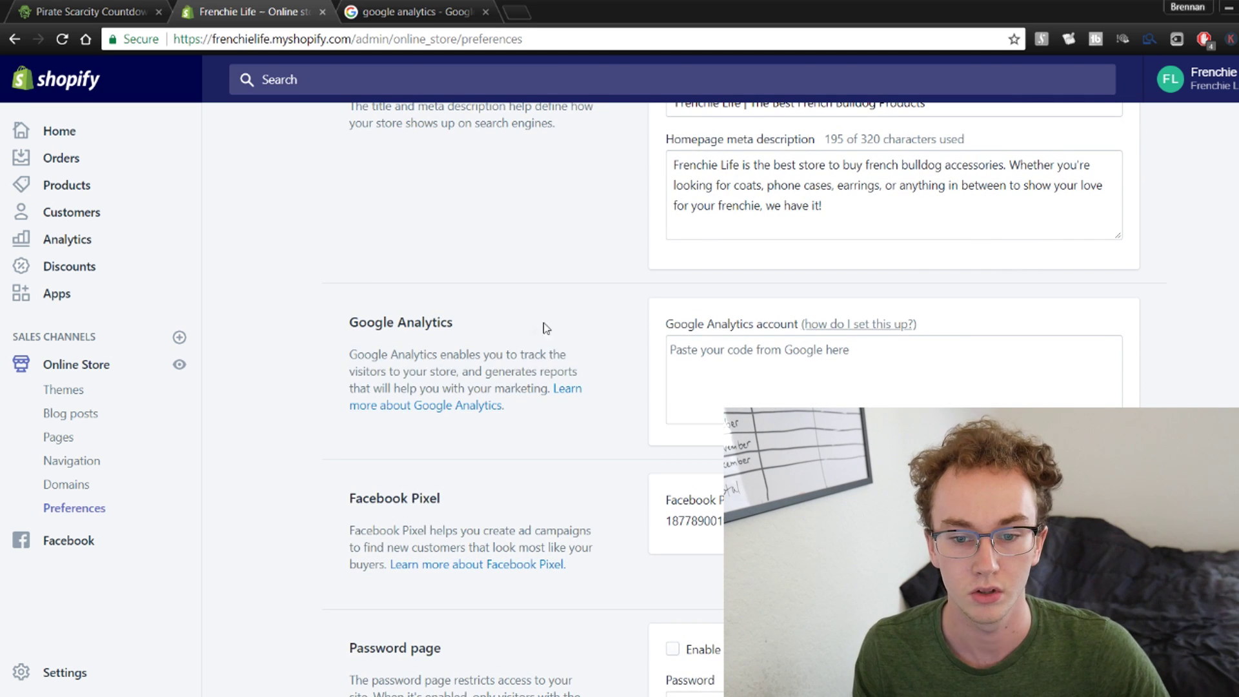
left_click(772, 360)
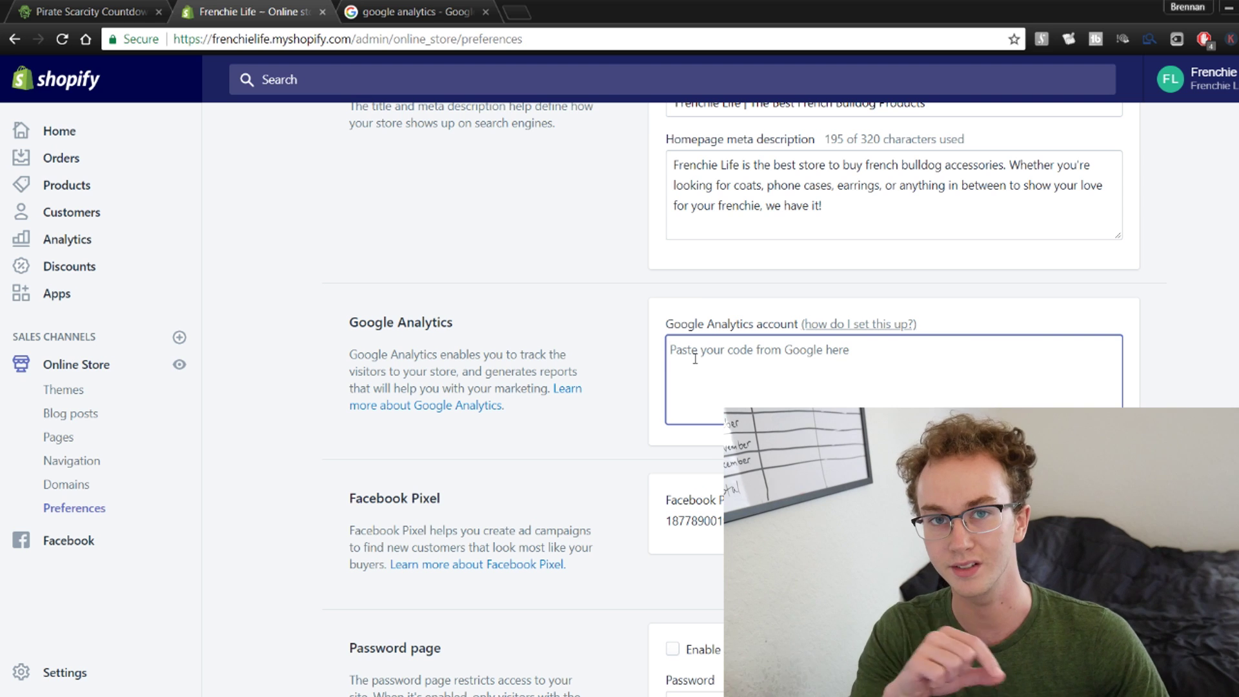
left_click(122, 12)
left_click(326, 8)
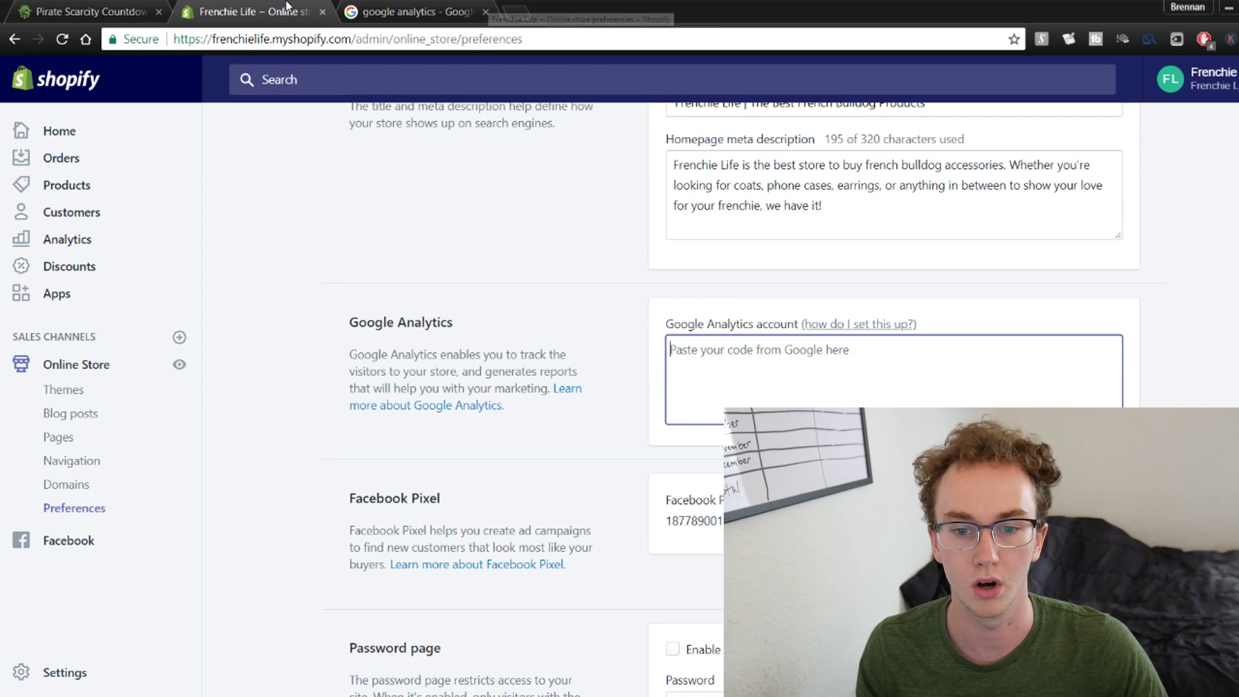
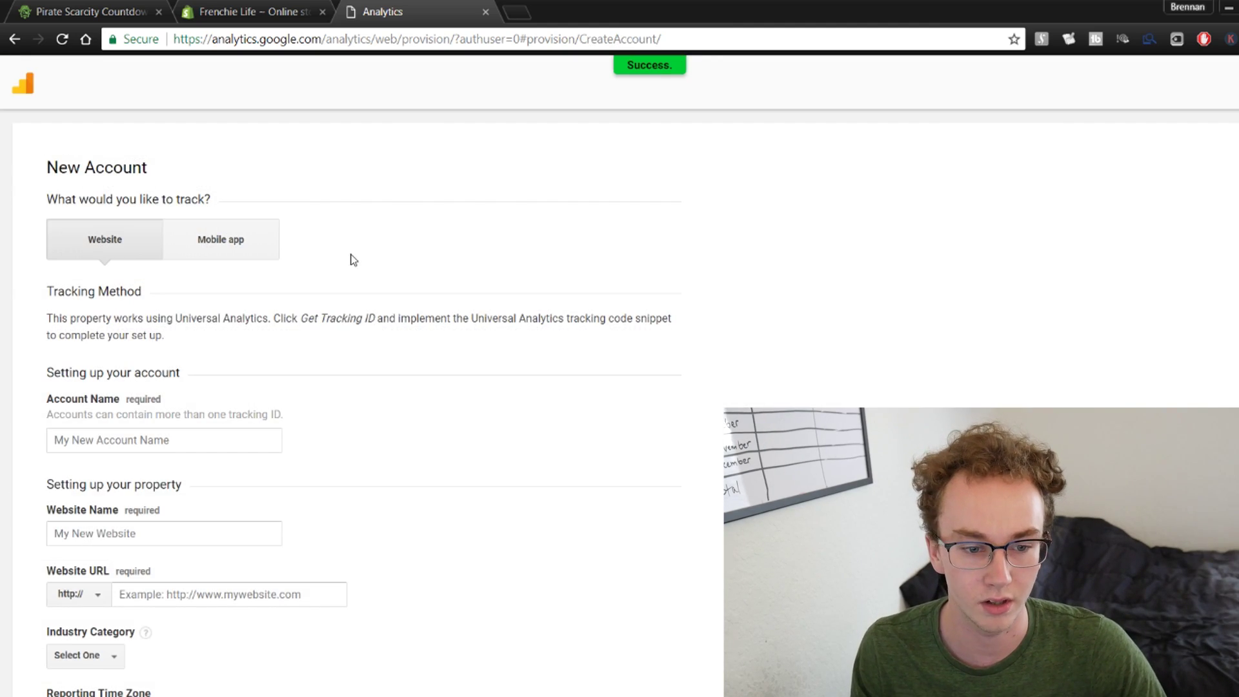
- In Google Analytics' new account form, set the website URL to frenchielife.myshopify.com and the website name to 'frenchie life'
scroll(354, 259, "down", 5)
scroll(361, 307, "down", 7)
scroll(243, 359, "up", 8)
left_click(317, 344)
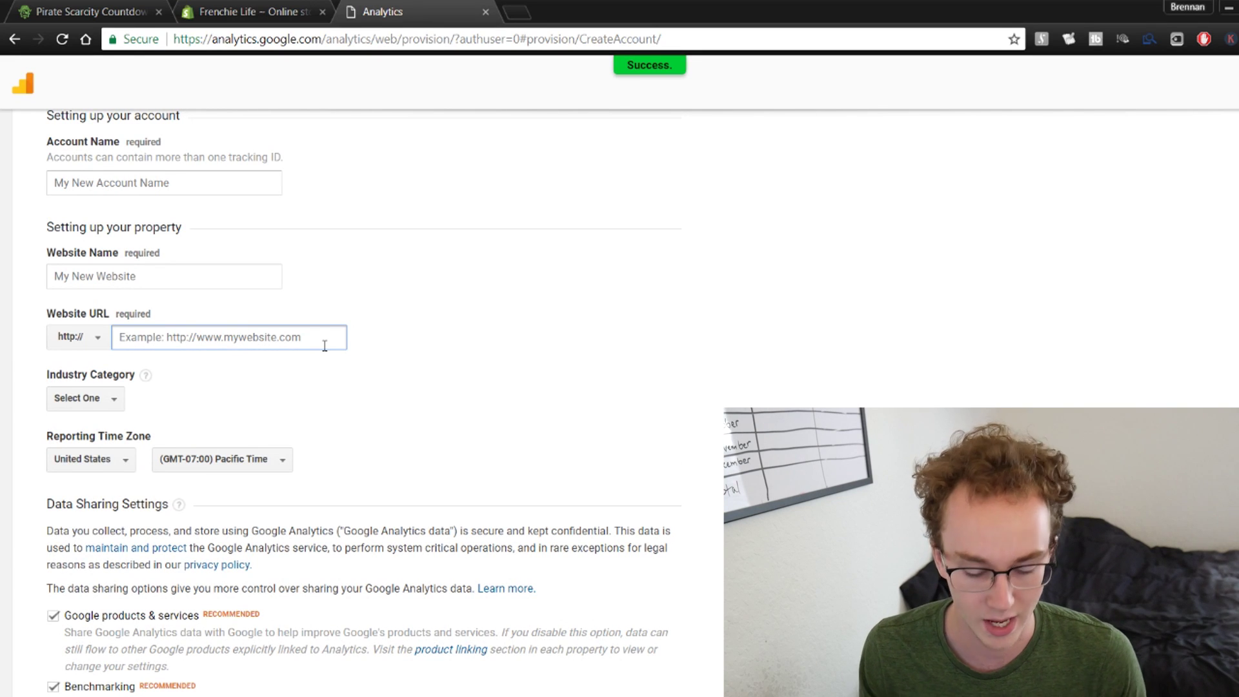
type("fren")
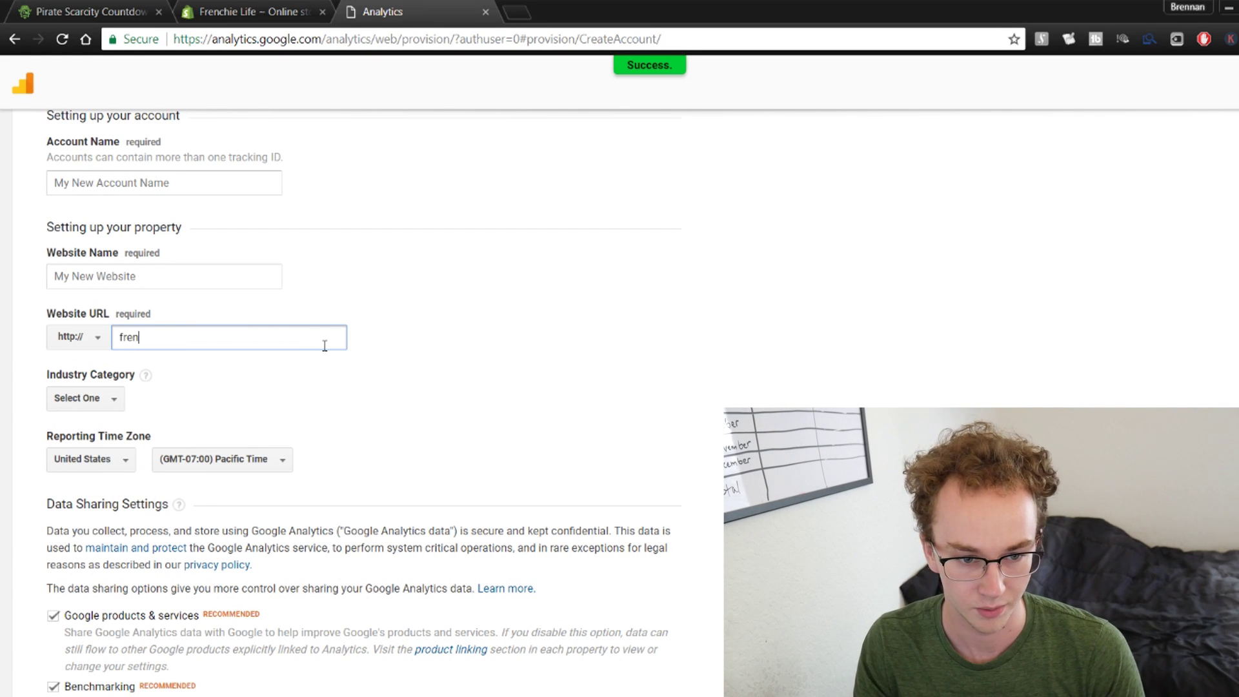
type("chielife.y")
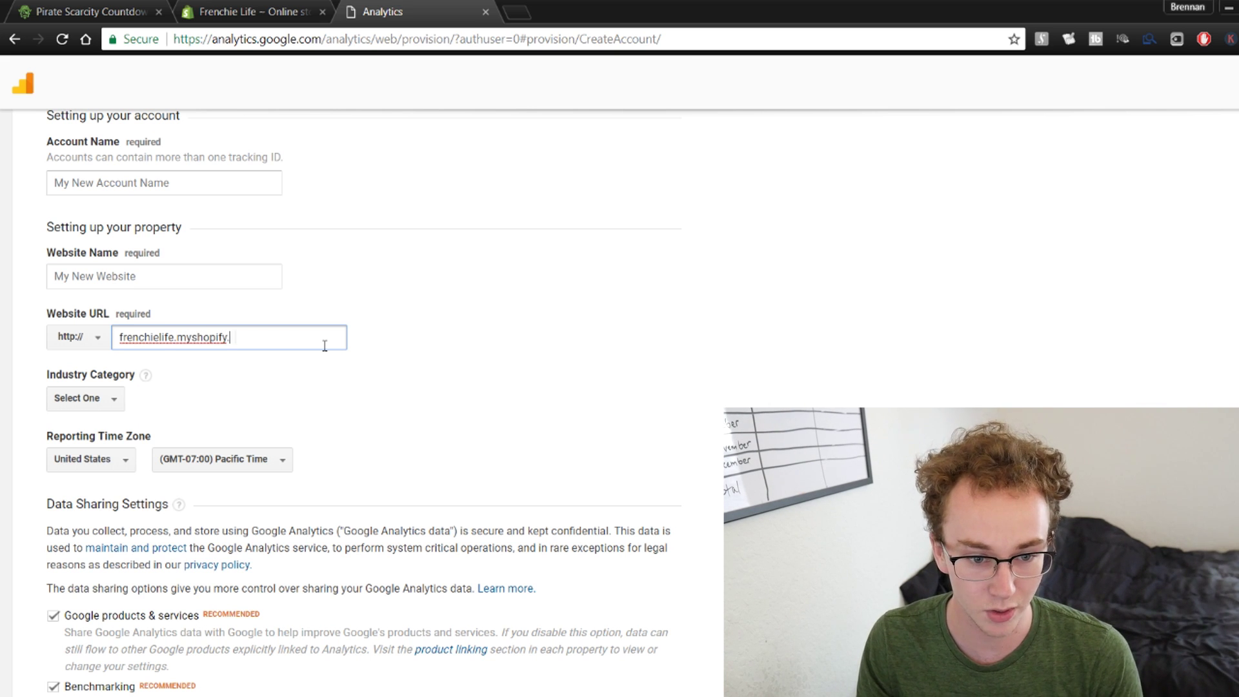
left_click(259, 269)
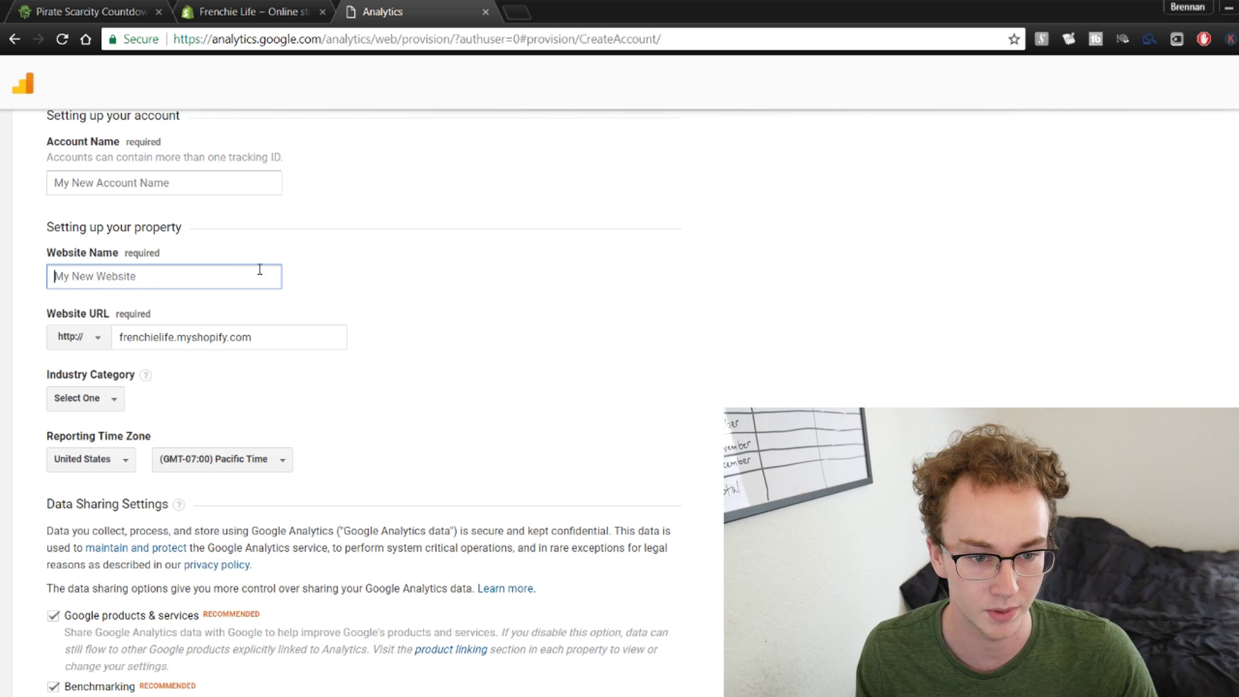
type("frenchie life")
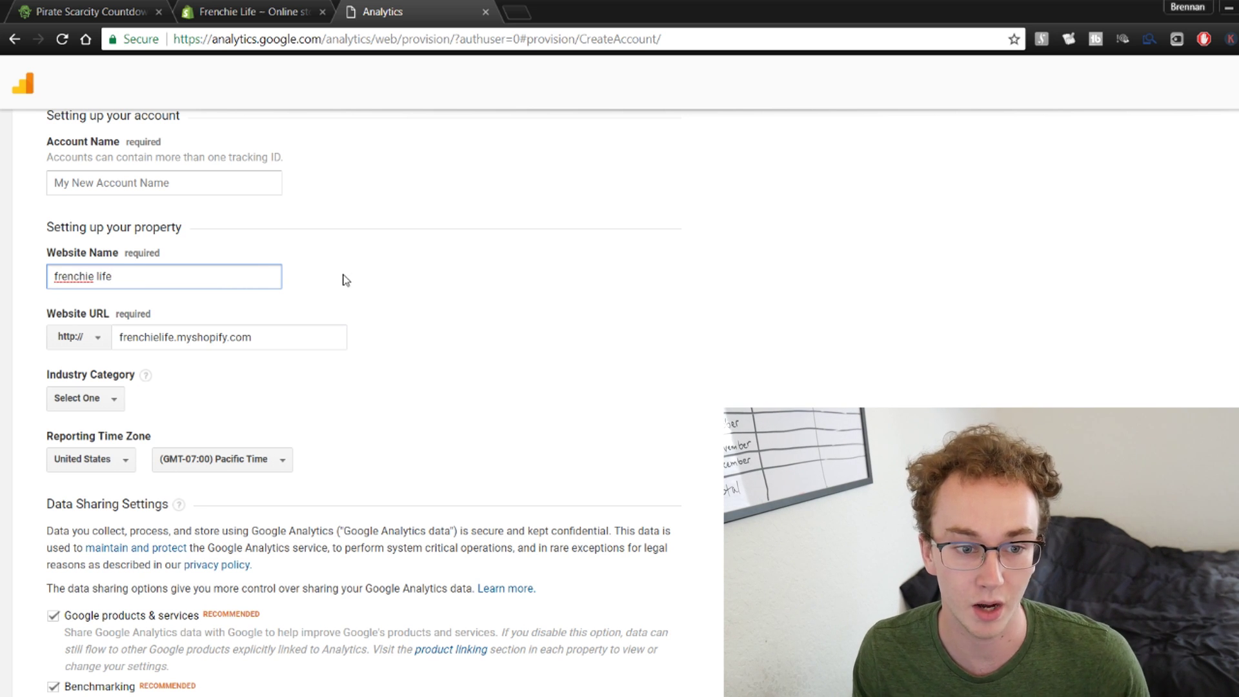
- Enter the account owner's first name as the account name for the new Google Analytics account
scroll(347, 279, "up", 4)
left_click(265, 438)
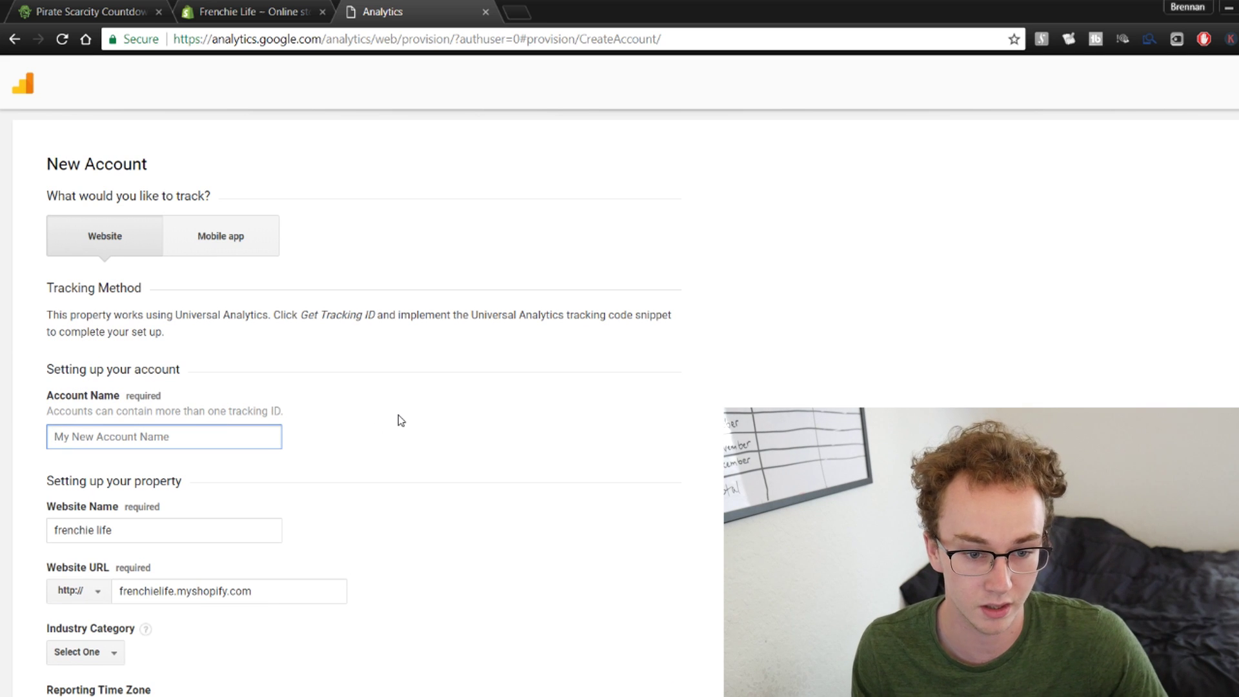
type("bre")
left_click(437, 440)
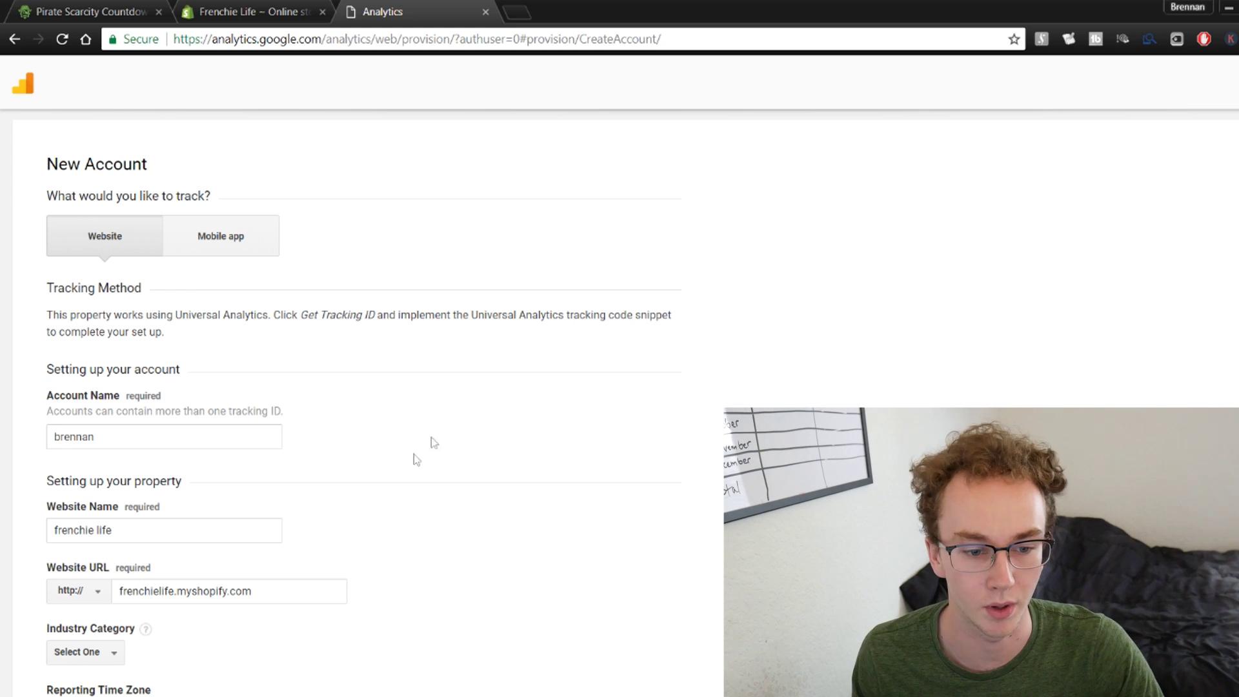
scroll(400, 456, "down", 5)
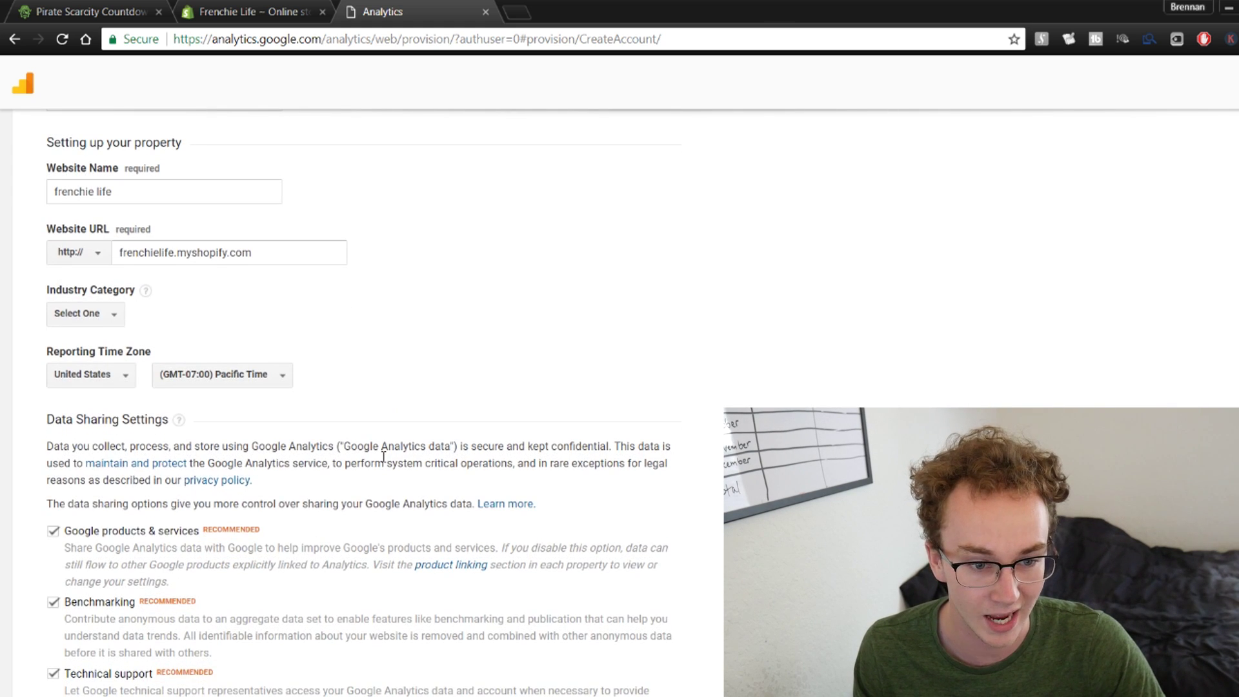
- Set the industry category of the new Analytics property to Hobbies and Leisure
left_click(100, 316)
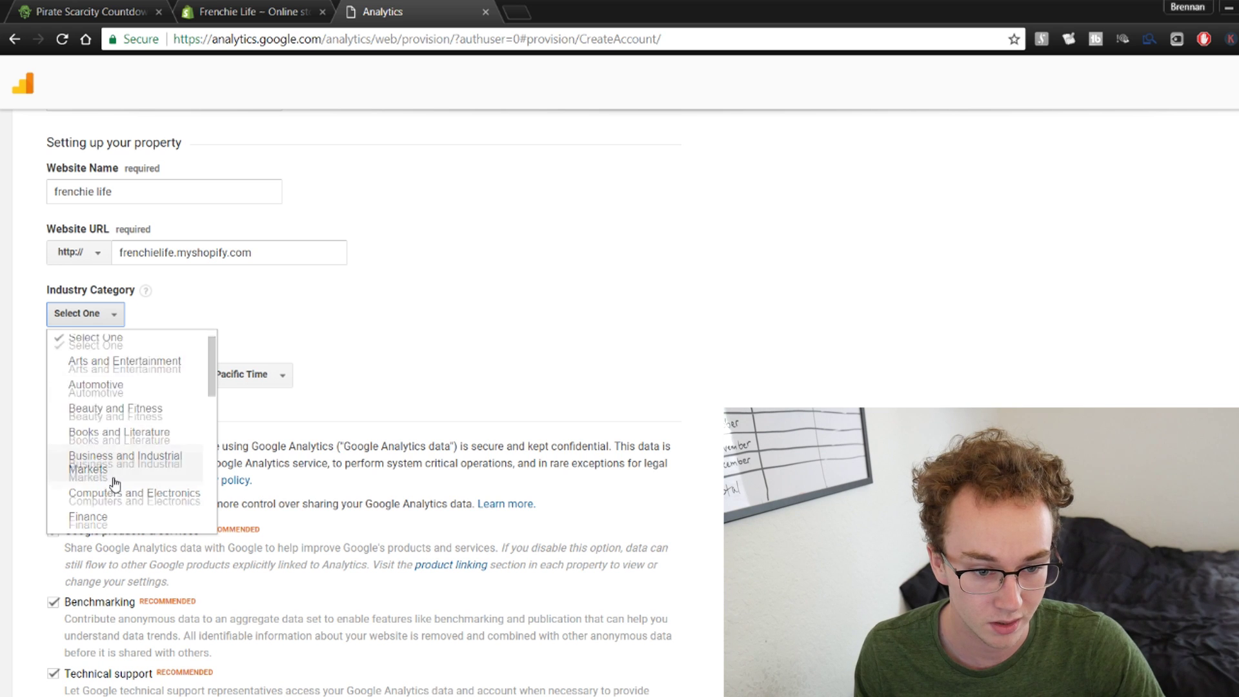
scroll(115, 483, "down", 1)
scroll(122, 509, "down", 1)
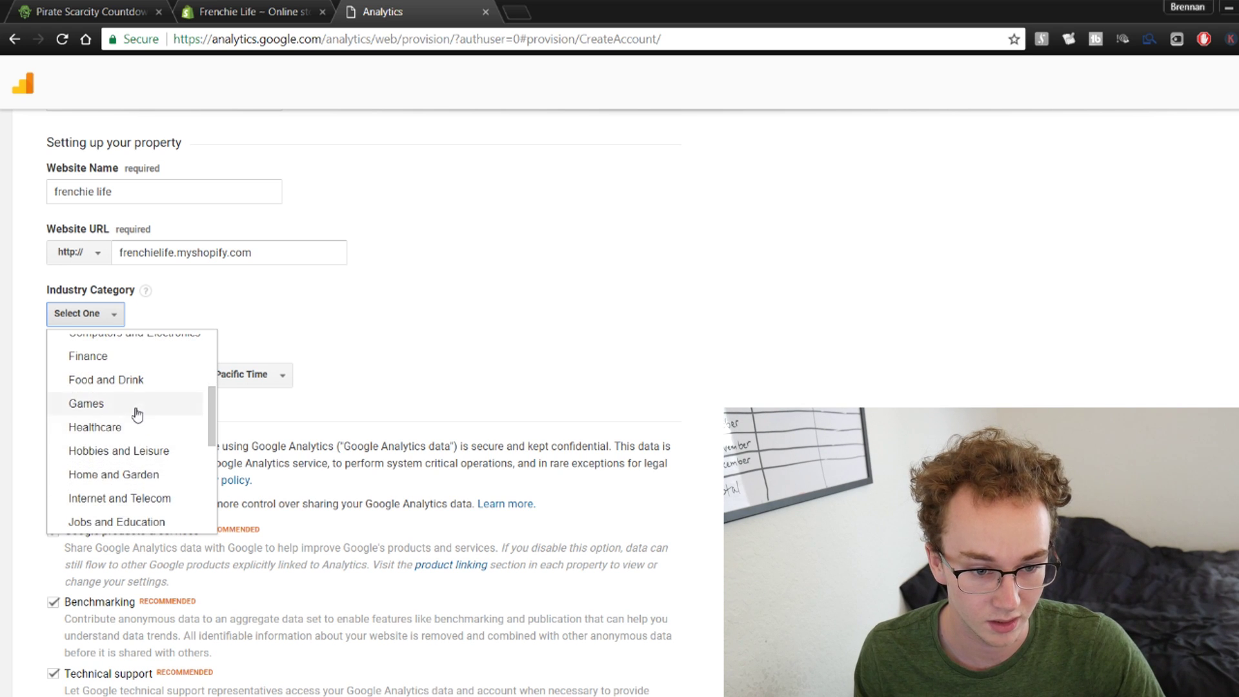
left_click(135, 451)
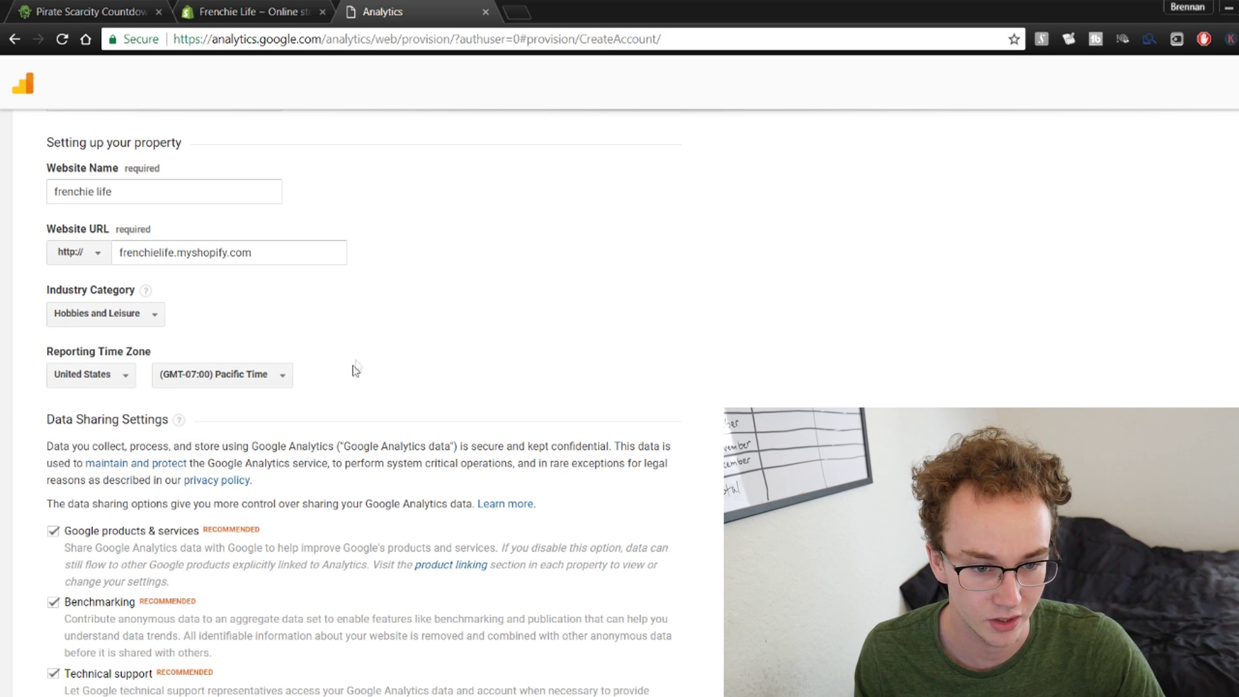
- Request the tracking ID for the new account and accept the Google Analytics Terms of Service Agreement for the United States
scroll(359, 365, "down", 3)
scroll(155, 481, "down", 2)
scroll(155, 482, "up", 5)
scroll(64, 639, "down", 5)
left_click(103, 570)
scroll(606, 473, "down", 5)
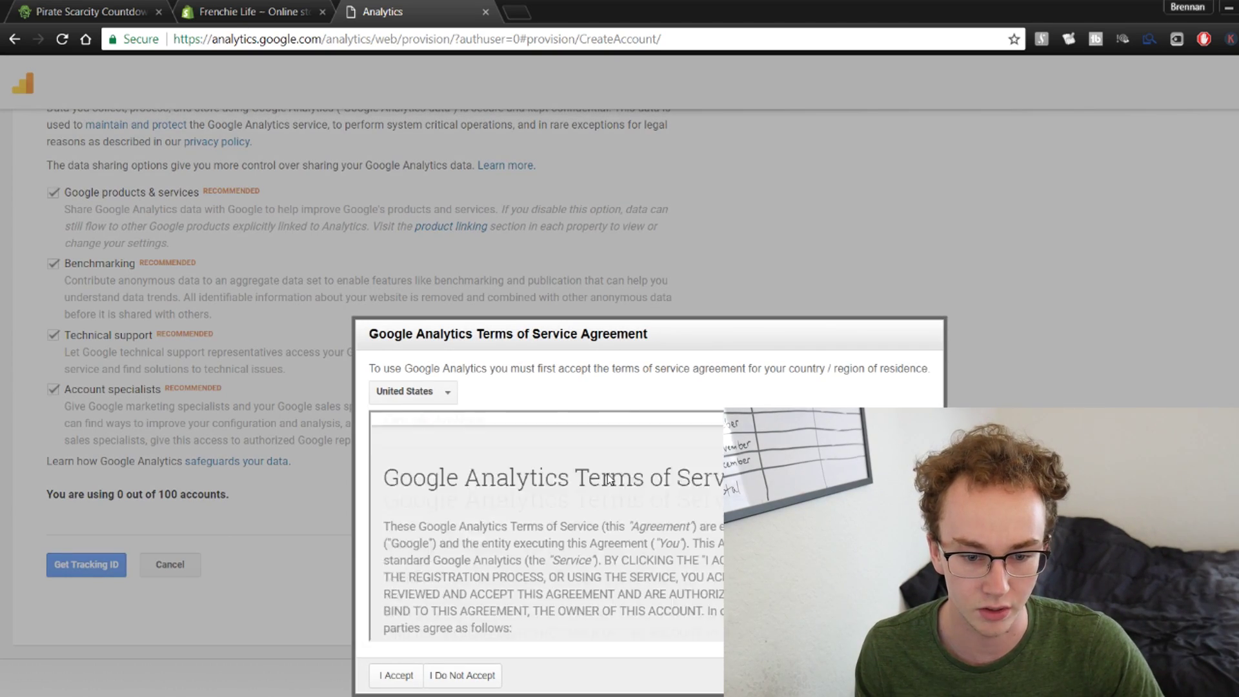
left_click(396, 674)
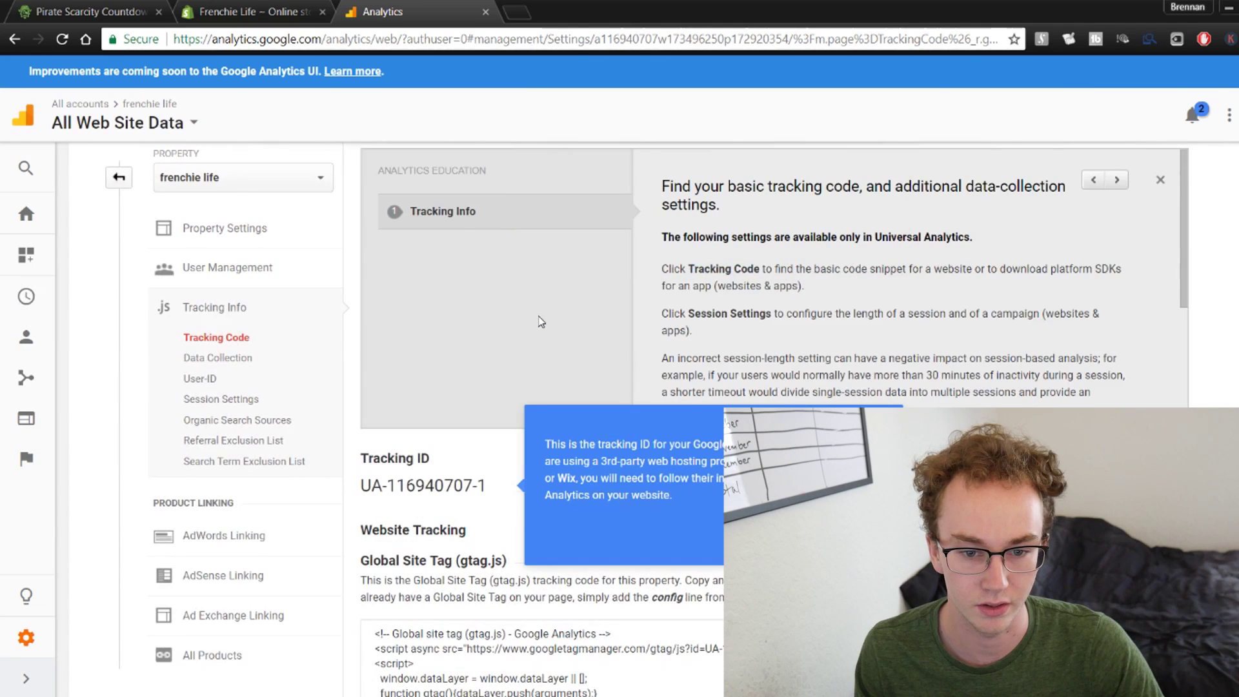
- Copy the property's tracking ID from Google Analytics into the Google Analytics account field of Shopify's Online Store preferences and save
left_click(456, 492)
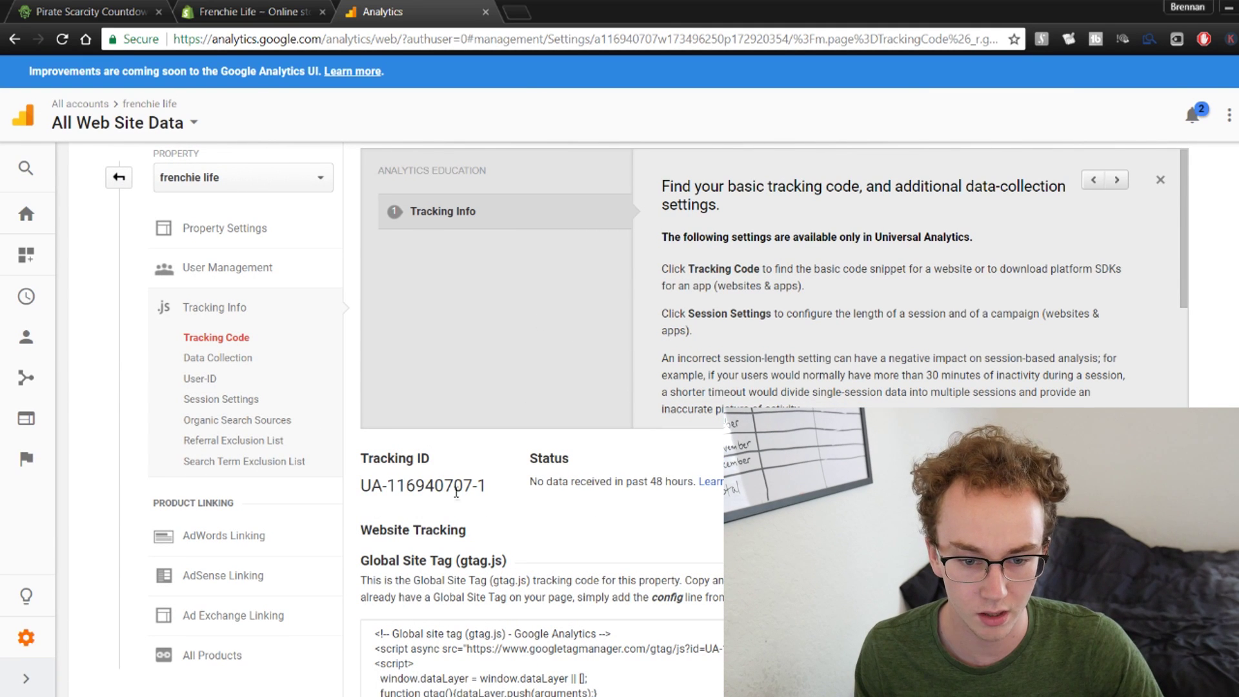
left_click_drag(498, 490, 360, 494)
right_click(368, 494)
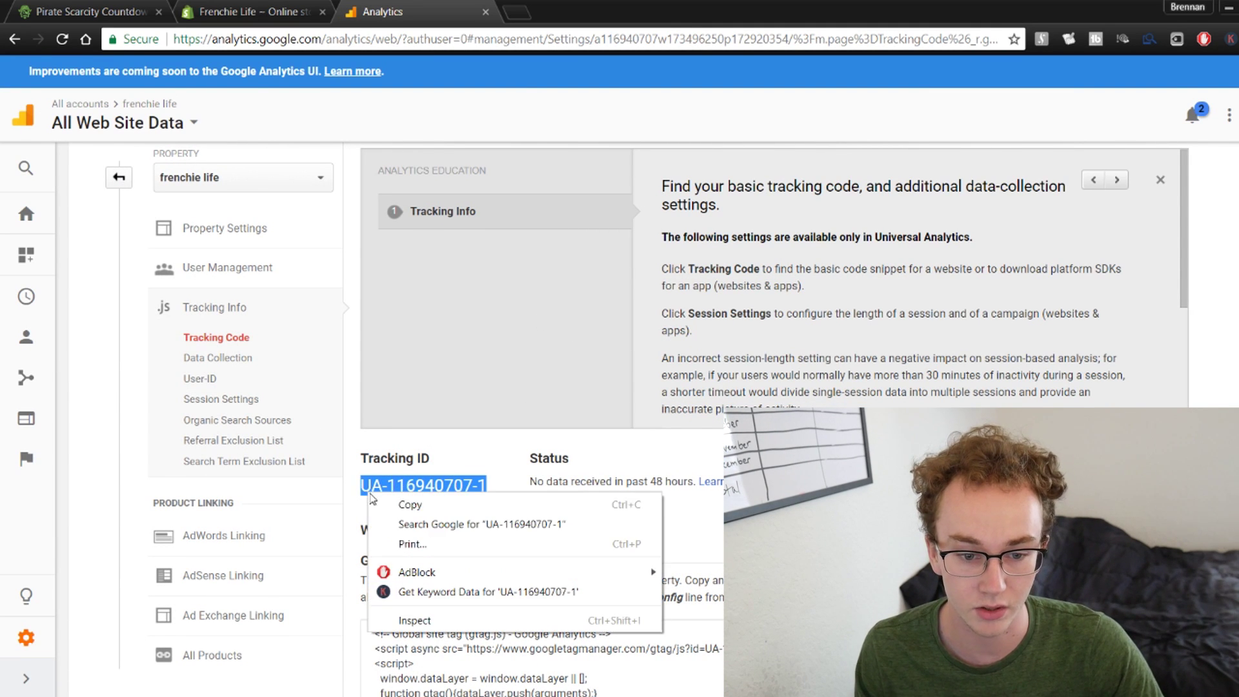
left_click(410, 505)
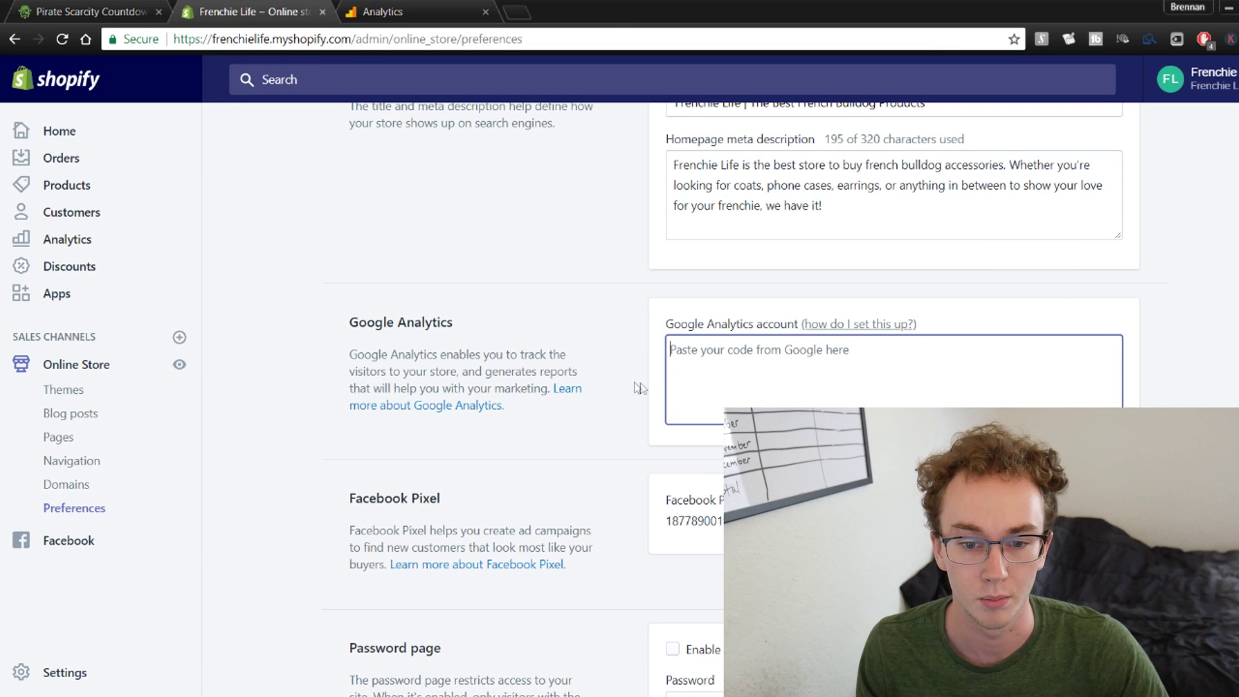
right_click(713, 367)
left_click(748, 460)
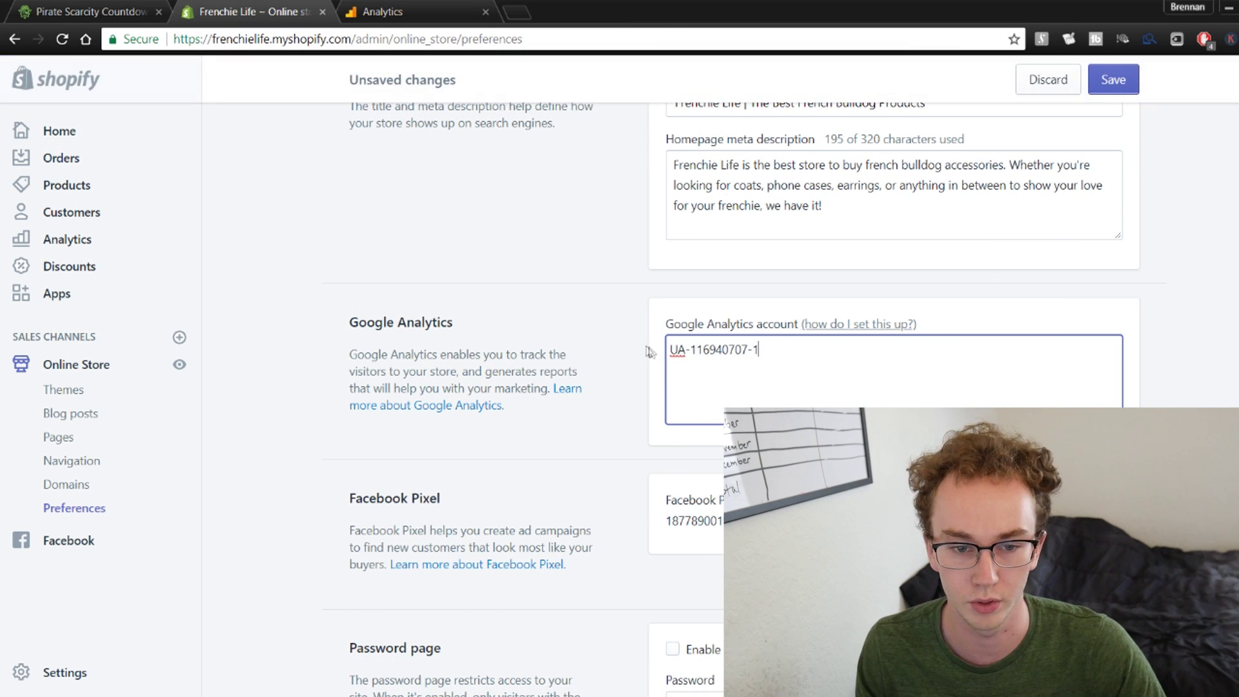
left_click(110, 6)
scroll(804, 229, "up", 5)
scroll(804, 230, "down", 5)
left_click(271, 11)
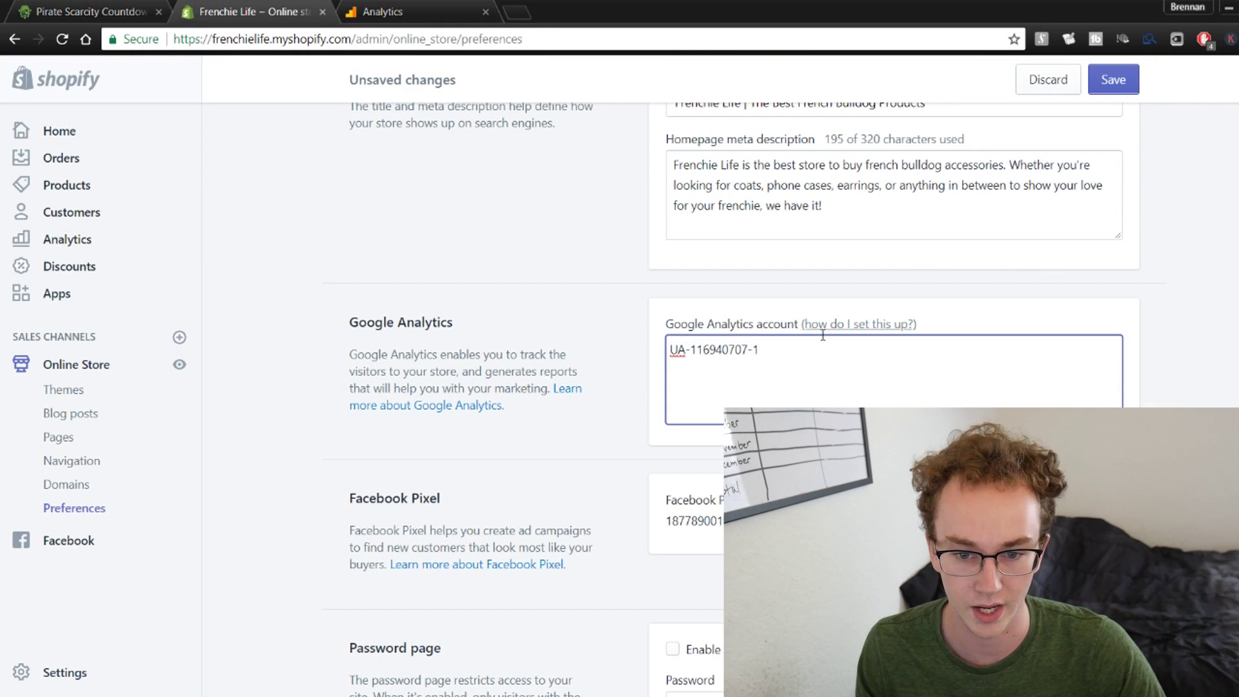
left_click(1112, 79)
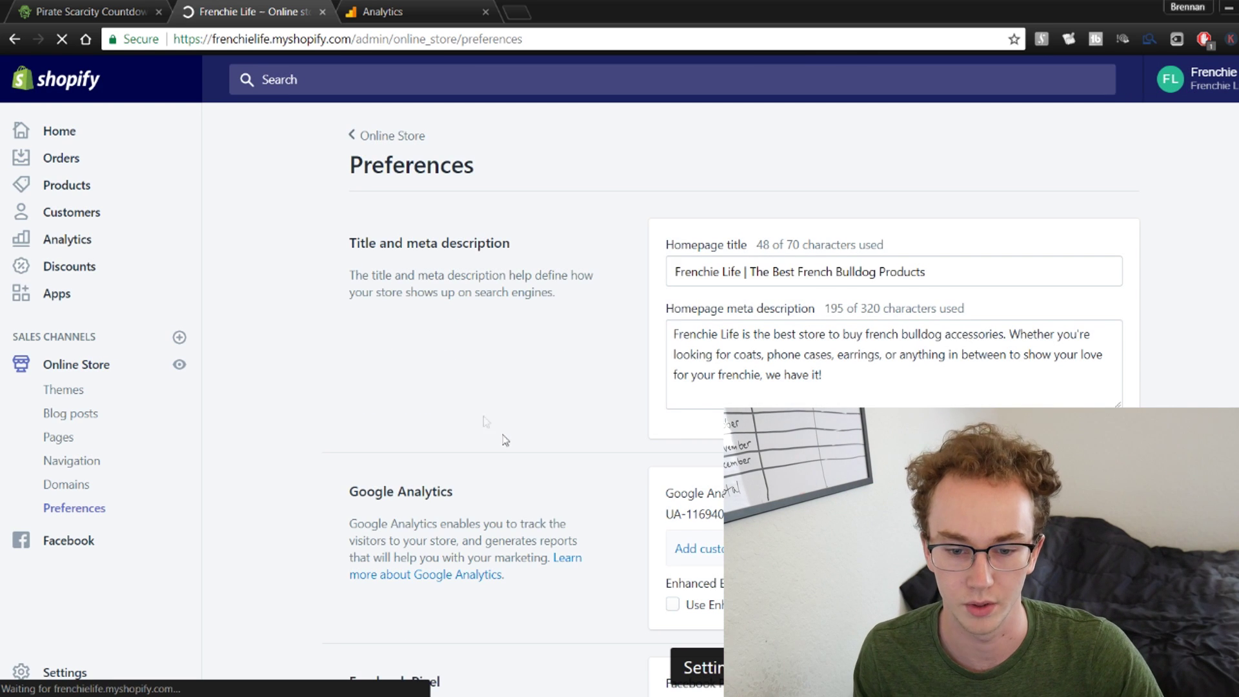
- Open the custom JavaScript box for Google Analytics in the store preferences
scroll(506, 440, "down", 2)
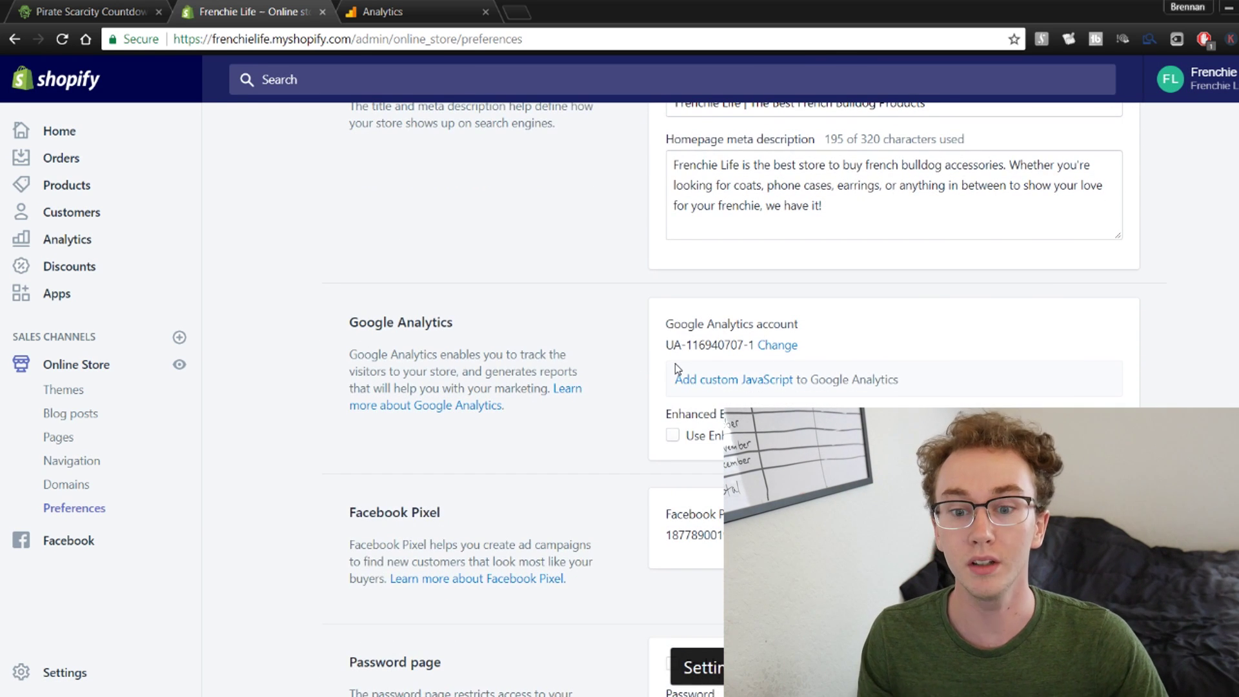
left_click(705, 379)
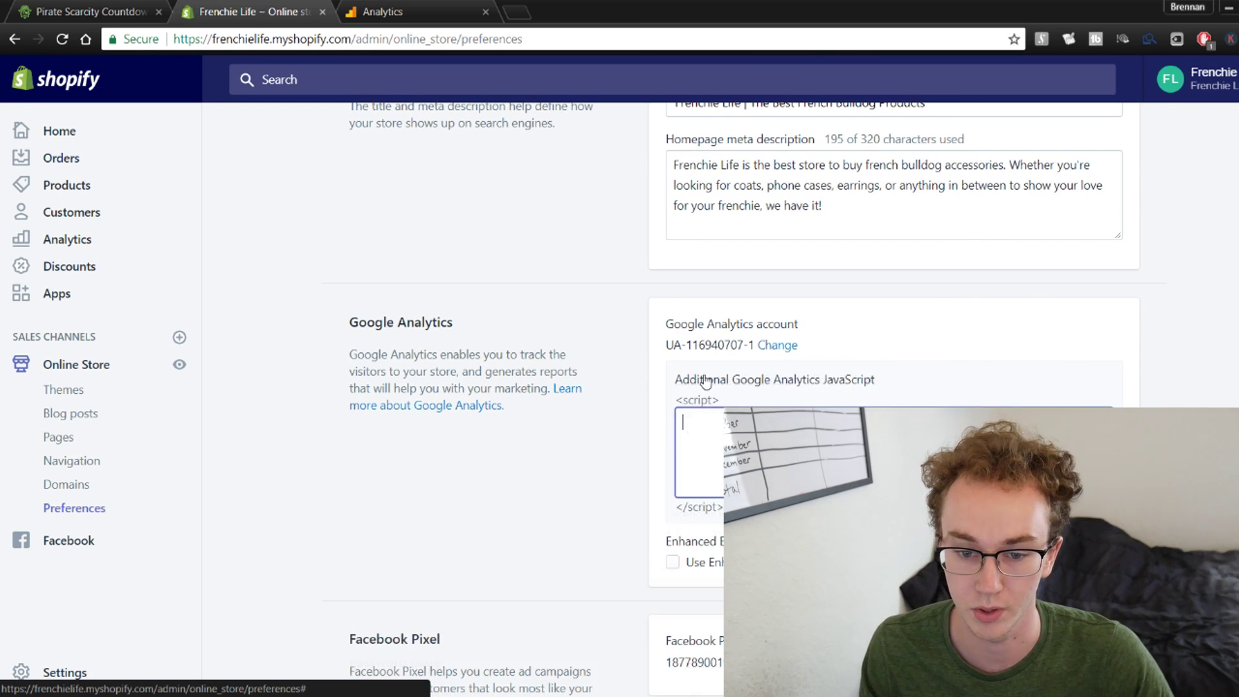
scroll(353, 336, "down", 2)
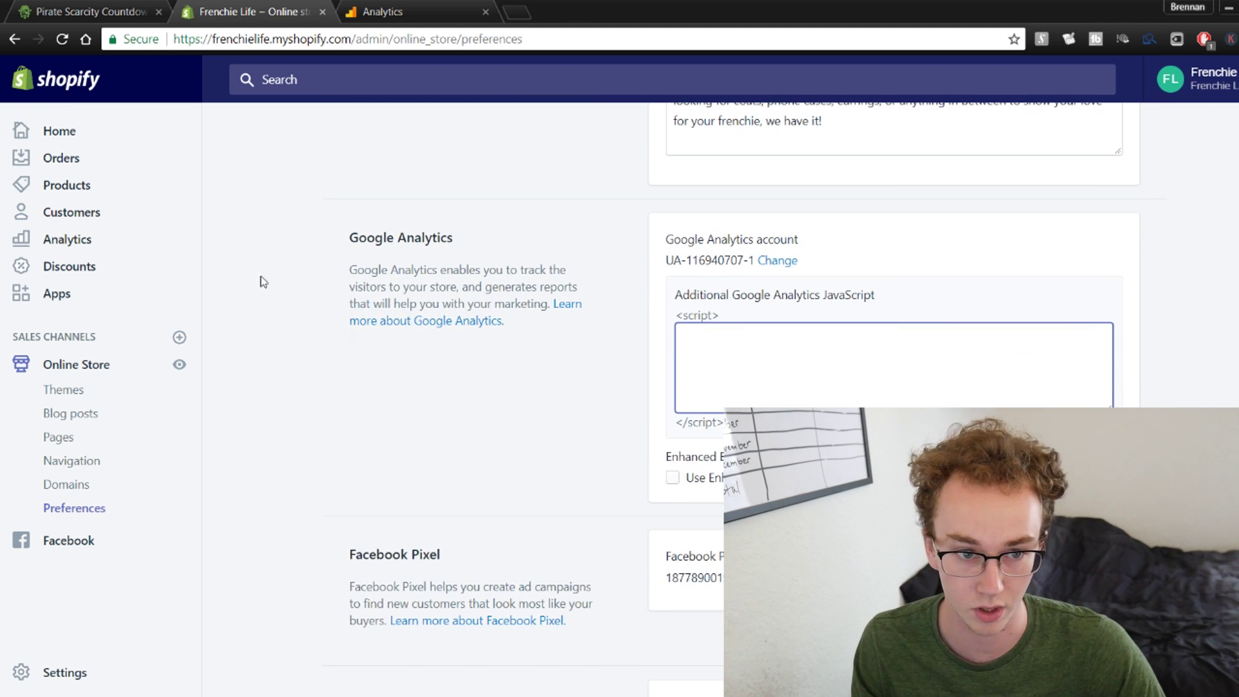
- Copy the entire generated code from the Pirate Scarcity Countdown page into Shopify's Additional Google Analytics JavaScript box and save the preferences
key("ctrl+shift+Tab")
scroll(354, 470, "down", 1)
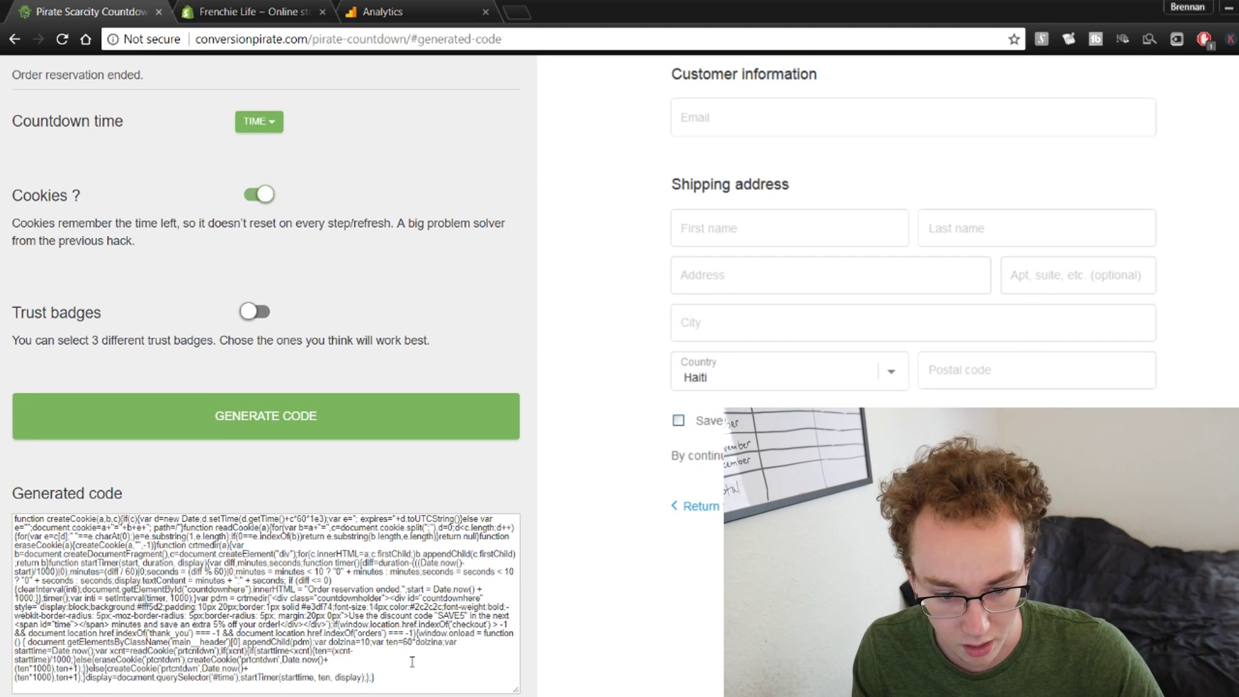
left_click_drag(415, 685, 14, 516)
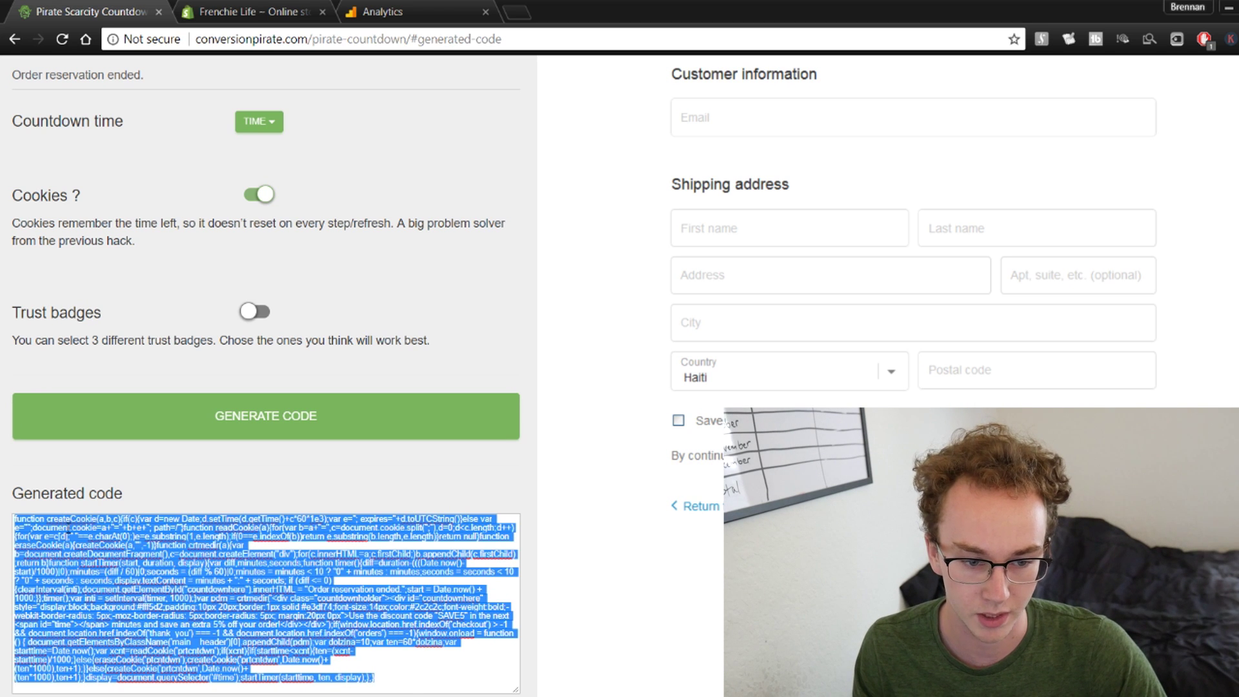
right_click(67, 539)
left_click(103, 283)
left_click(229, 11)
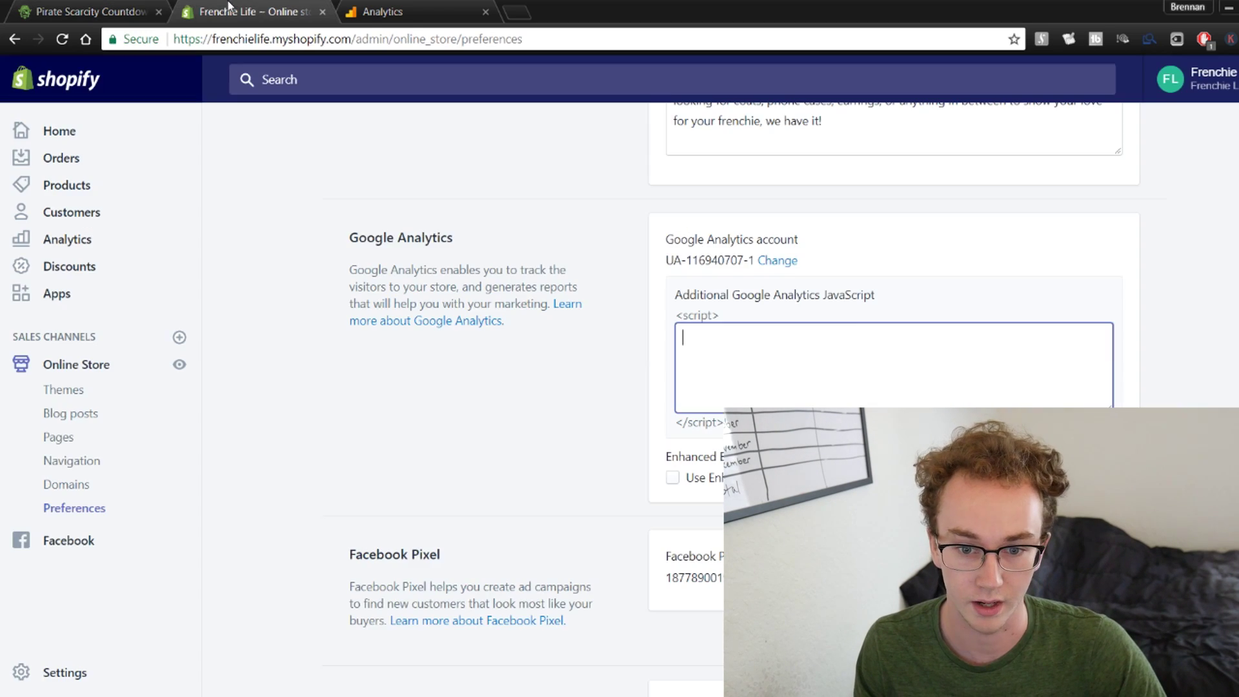
right_click(822, 346)
left_click(845, 439)
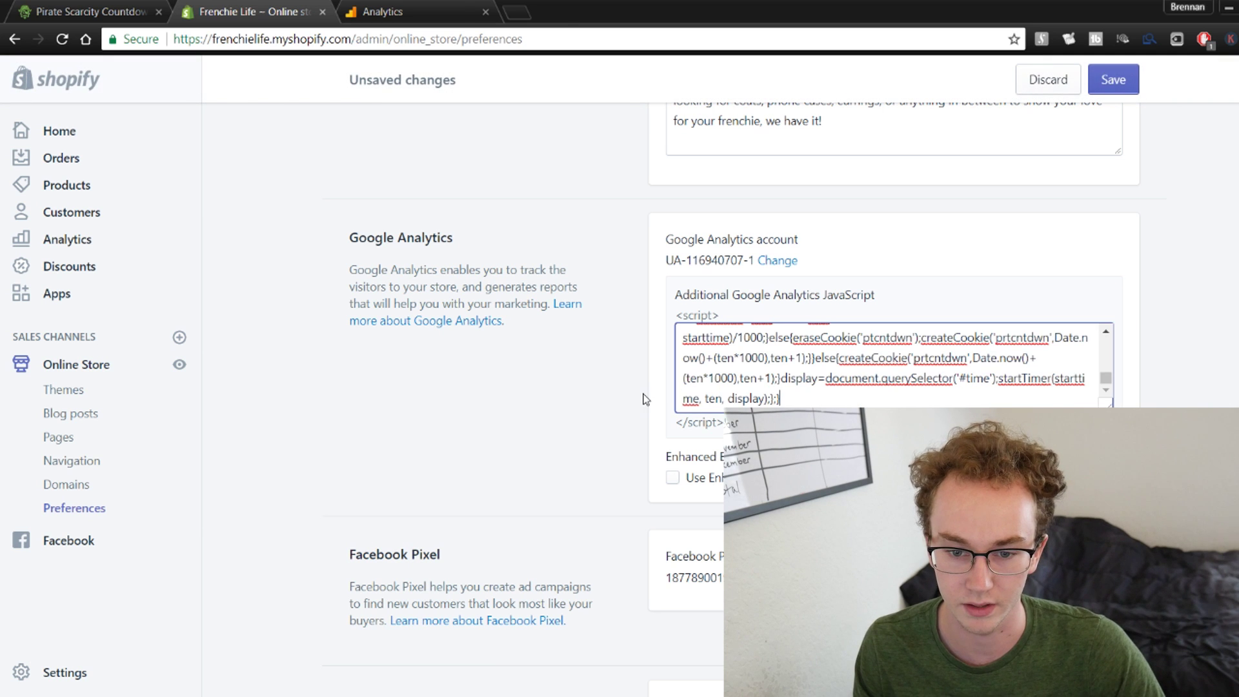
left_click(1113, 79)
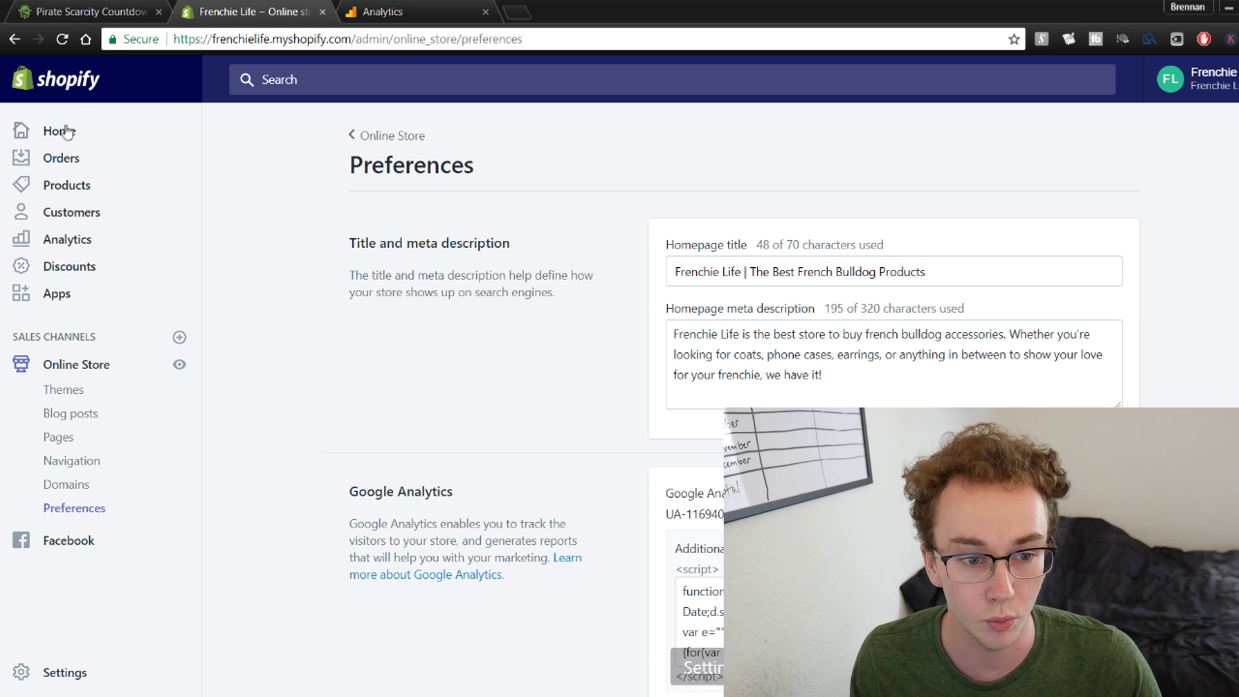
- View the live online store and open the Frenchie Life Dog Carrier Backpack product from the home page
left_click(179, 367)
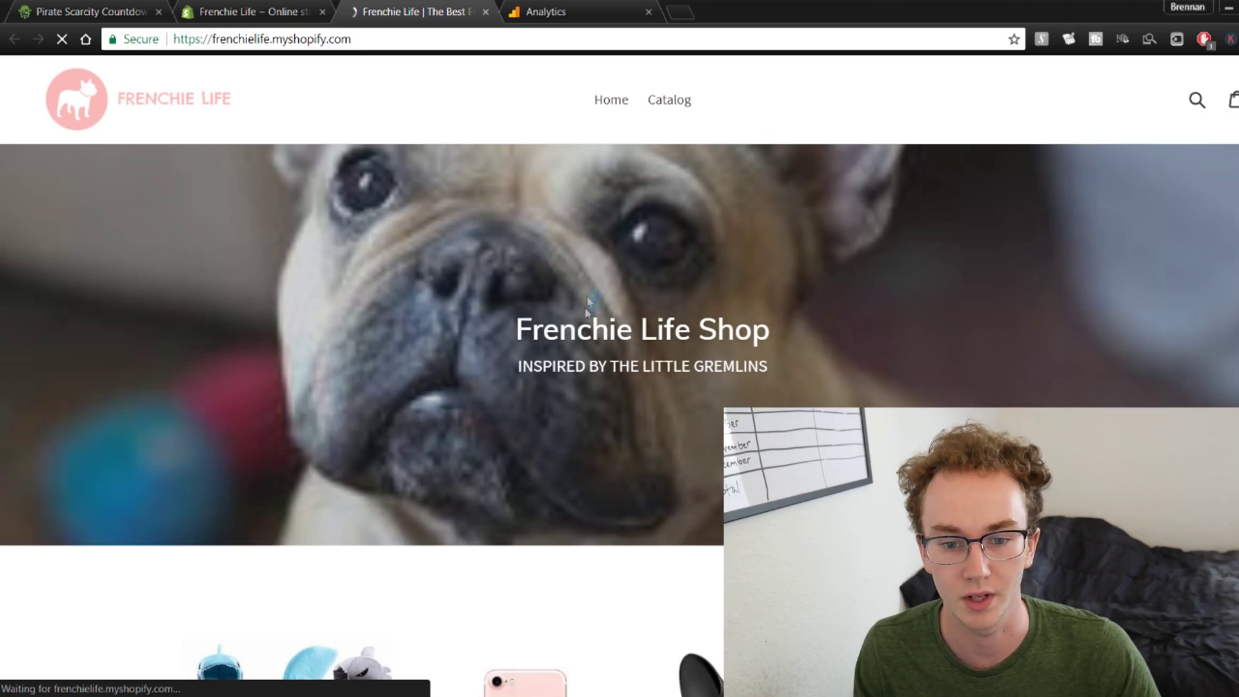
scroll(589, 303, "down", 9)
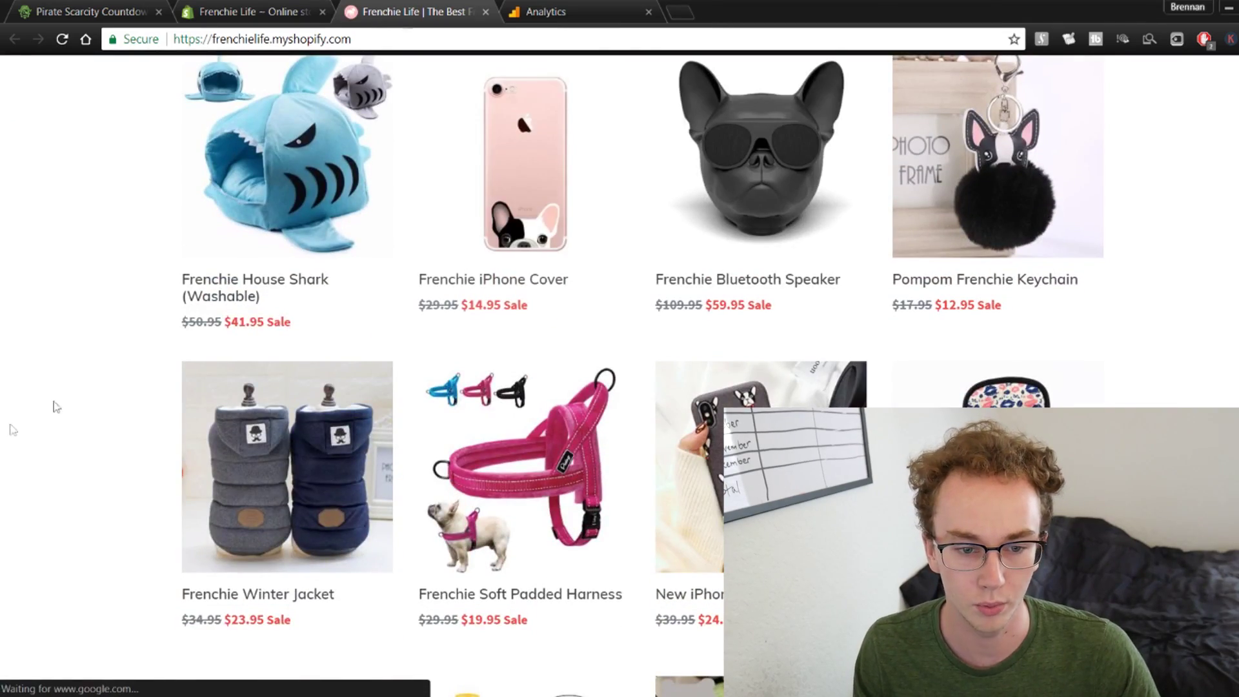
scroll(56, 407, "down", 3)
scroll(937, 395, "up", 6)
scroll(936, 395, "down", 8)
left_click(1021, 294)
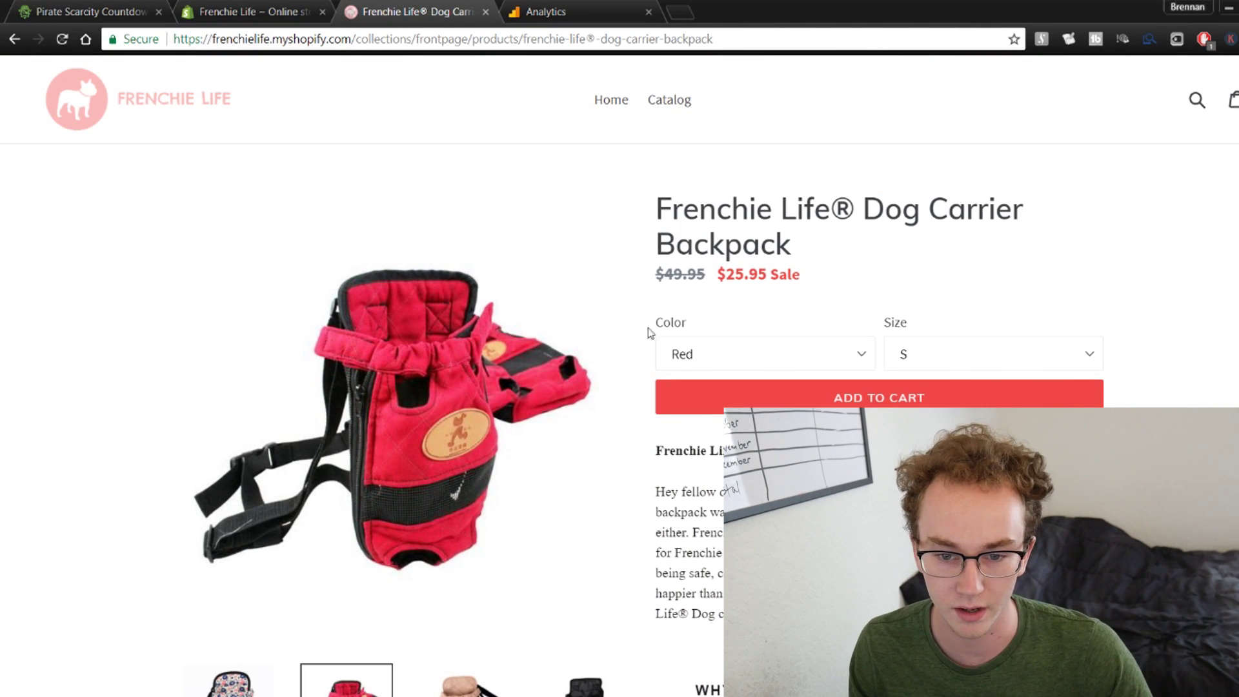
- Add the red, size S backpack to the cart and proceed through checkout to the shipping method page
scroll(691, 296, "down", 1)
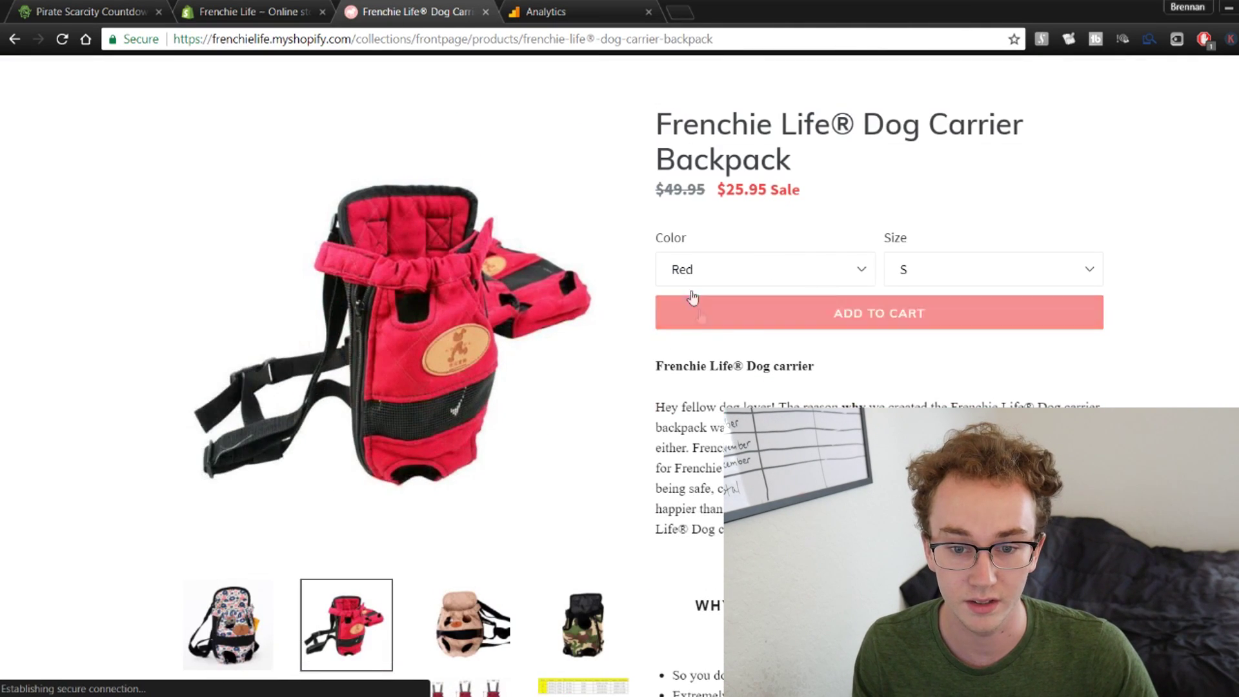
scroll(884, 257, "down", 1)
left_click(873, 243)
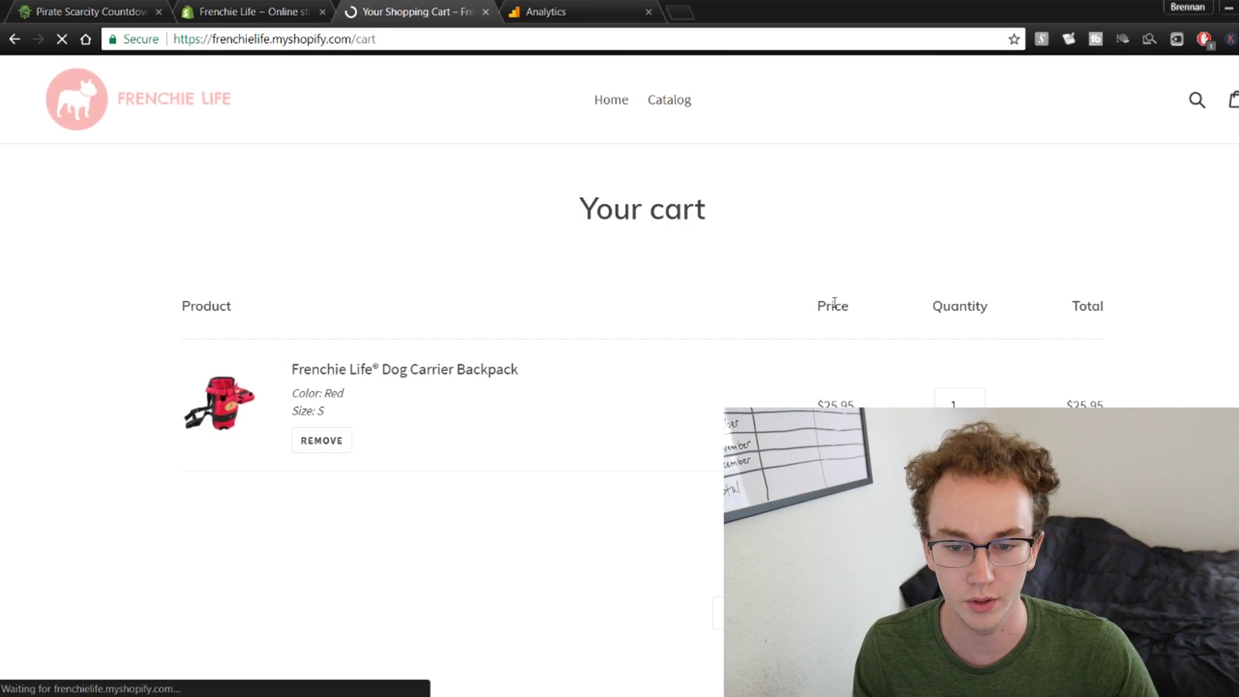
scroll(813, 332, "down", 1)
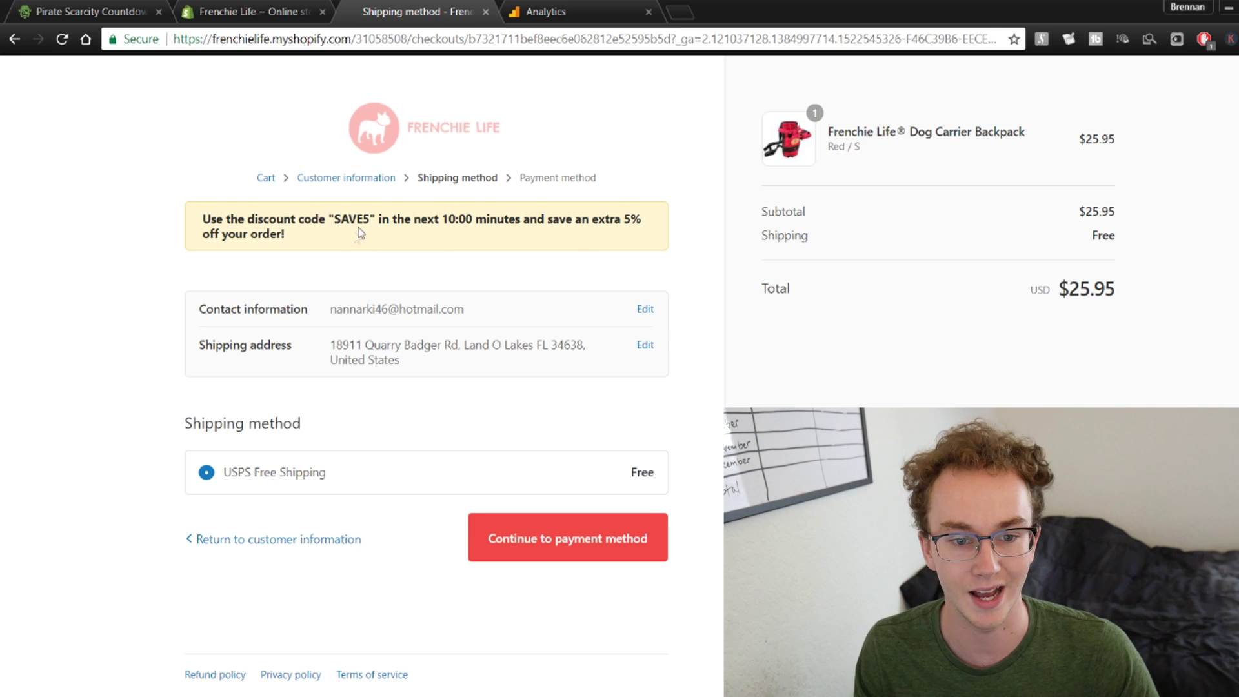
- Examine the discount code, remaining time and offer wording in the checkout countdown banner
mouse_move(292, 240)
left_mouse_down()
mouse_move(231, 235)
mouse_move(205, 218)
mouse_move(299, 219)
left_mouse_up()
left_click(430, 222)
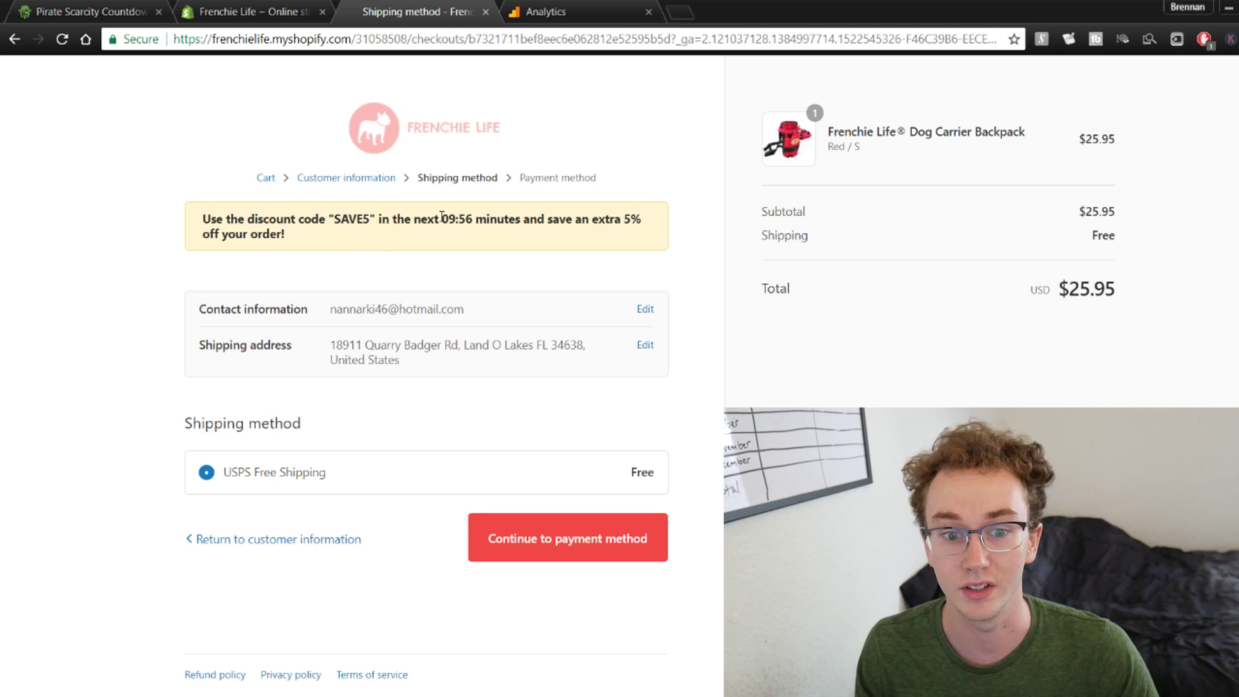
left_click_drag(445, 215, 474, 218)
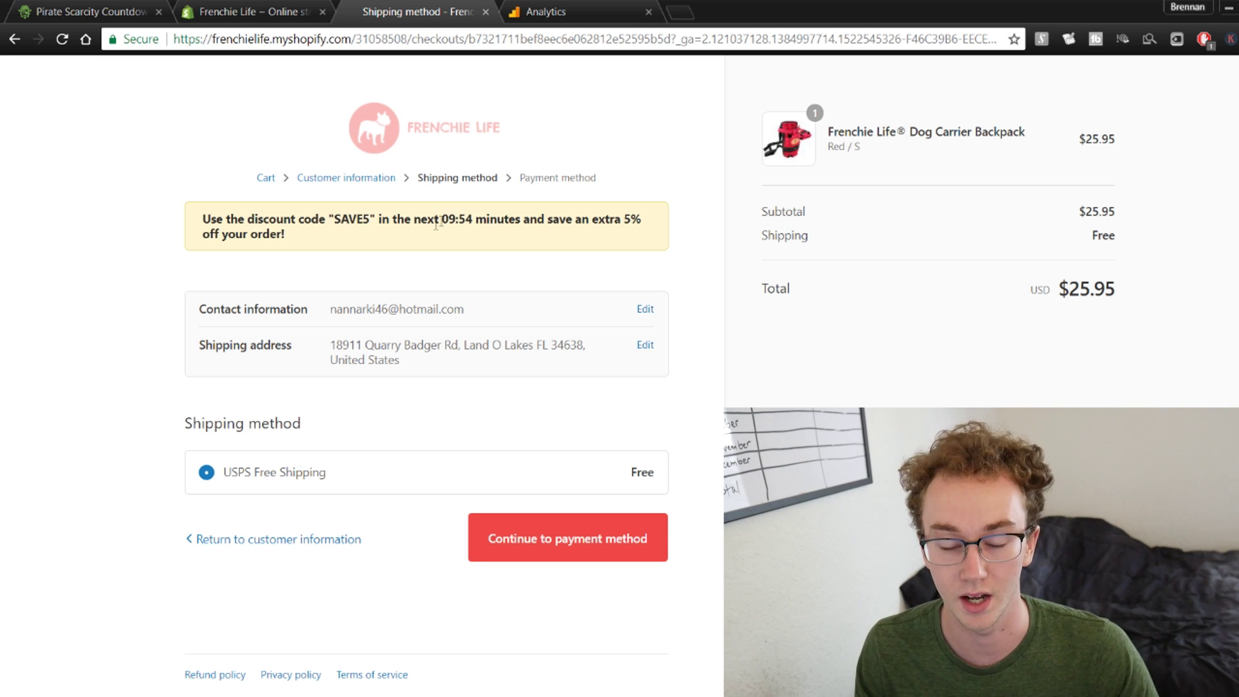
left_click_drag(376, 225, 234, 219)
left_click(313, 239)
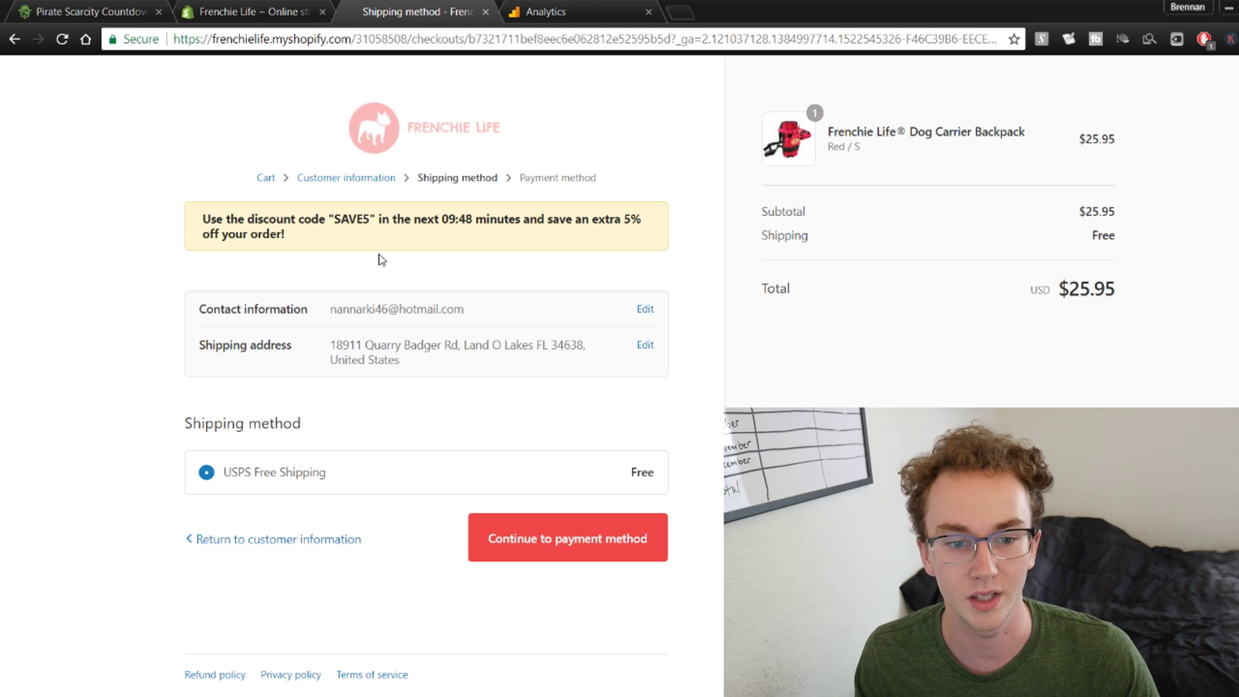
left_click_drag(235, 234, 321, 238)
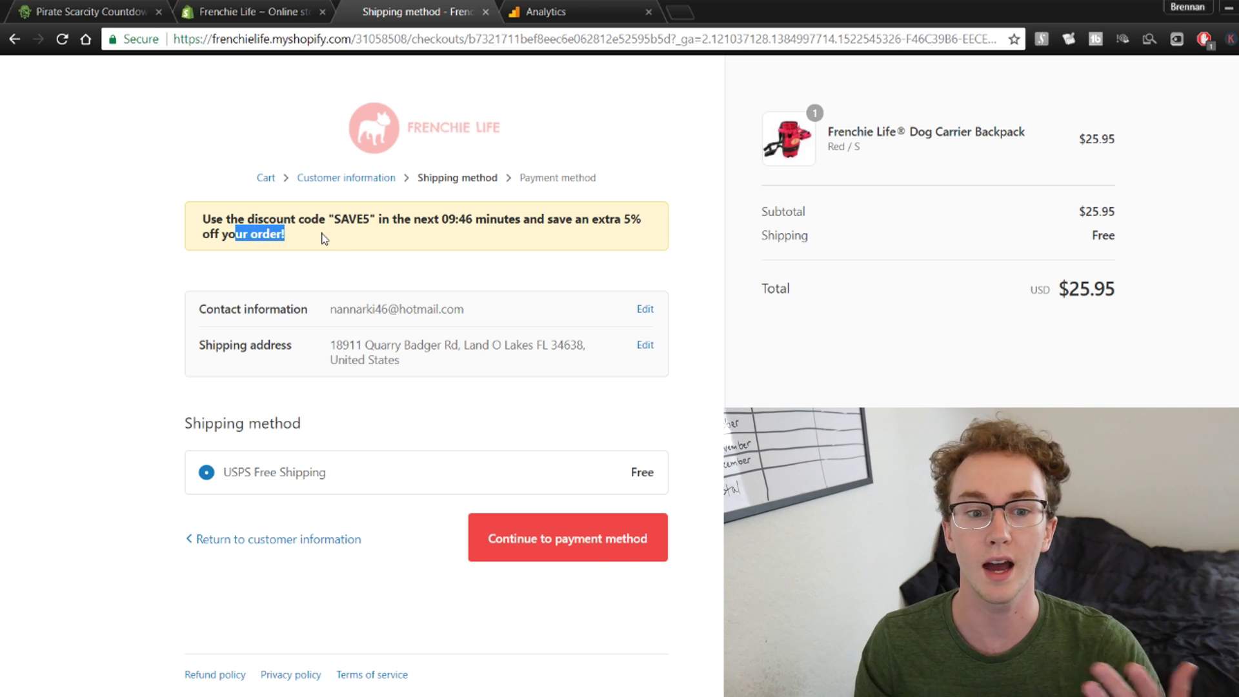
left_click(345, 228)
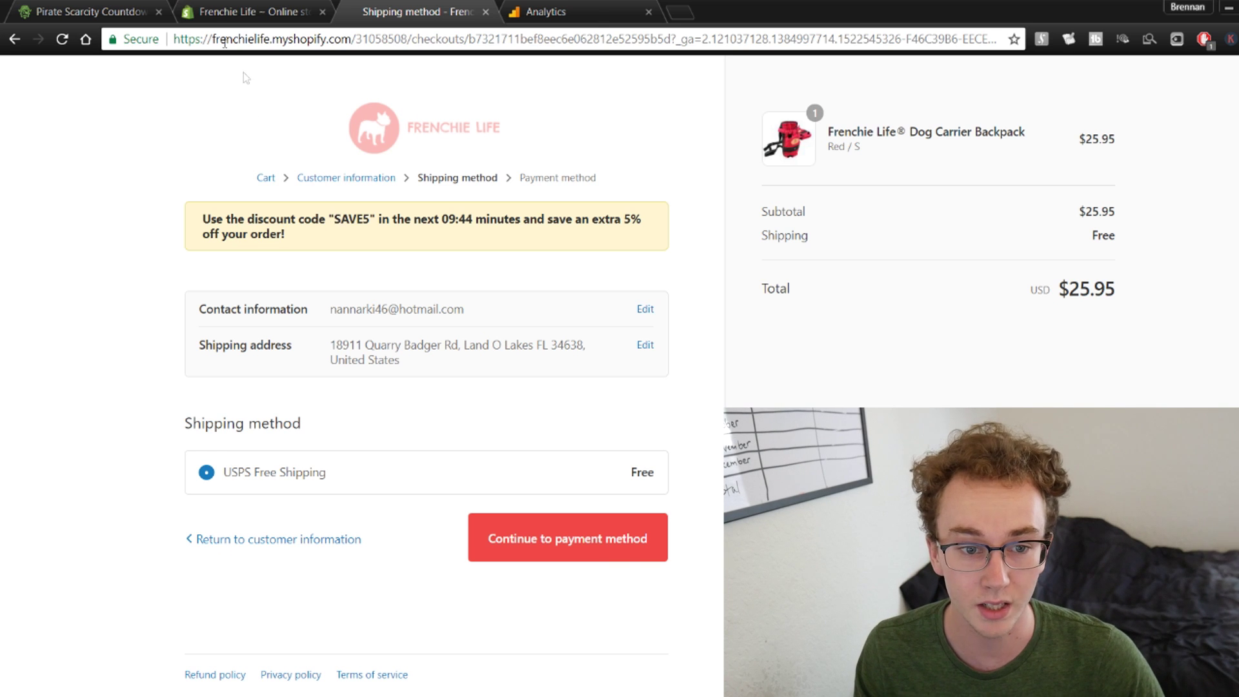
- Open the Discounts page in the Shopify admin, checking the checkout banner for the discount code it advertises
left_click(201, 9)
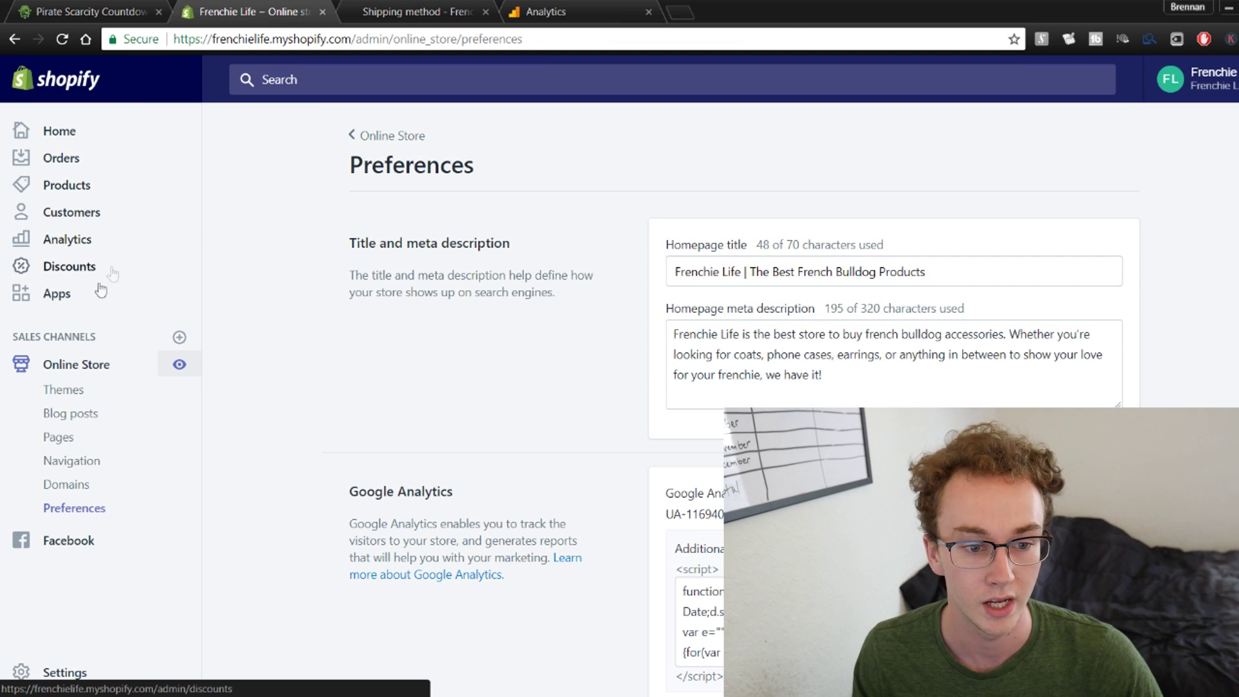
left_click(76, 265)
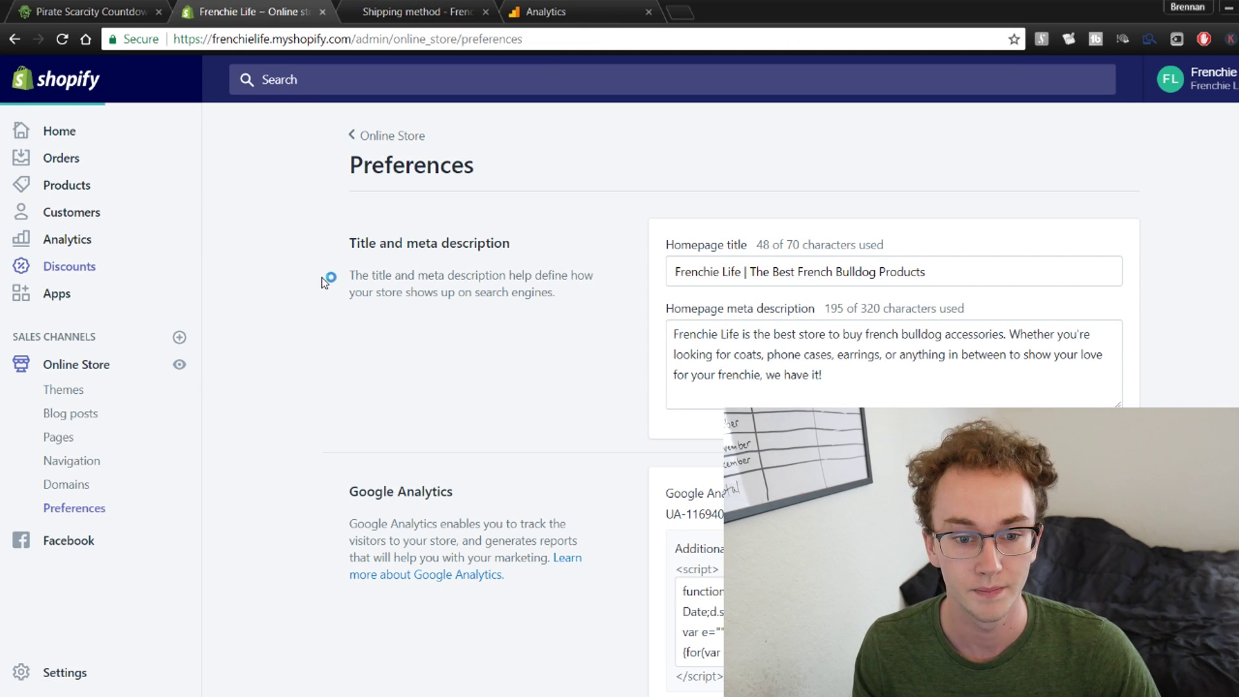
key("ctrl+Tab")
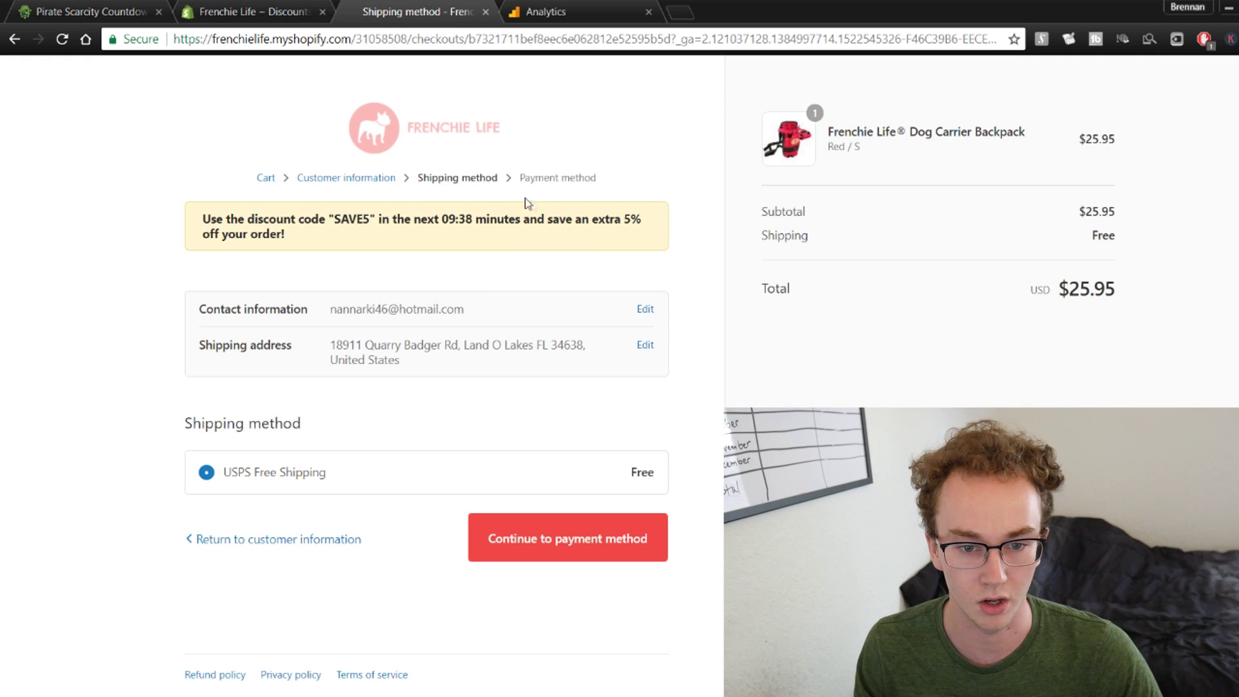
left_click_drag(322, 220, 362, 221)
left_click(374, 221)
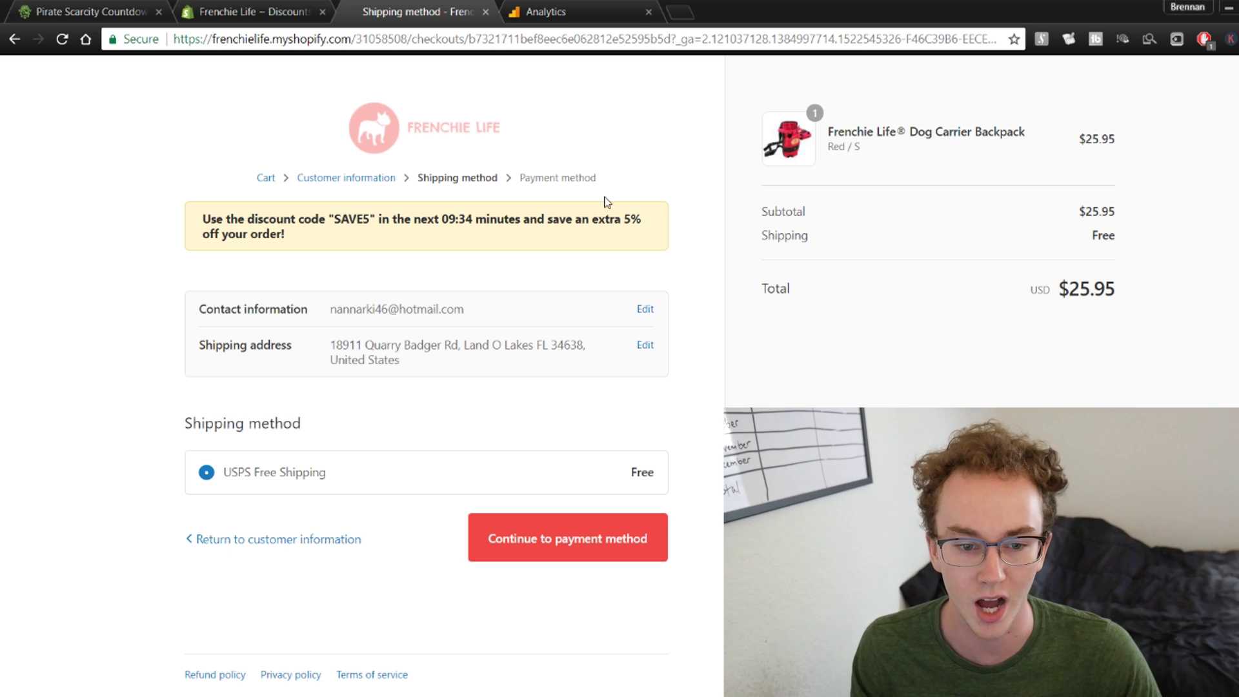
left_click(268, 13)
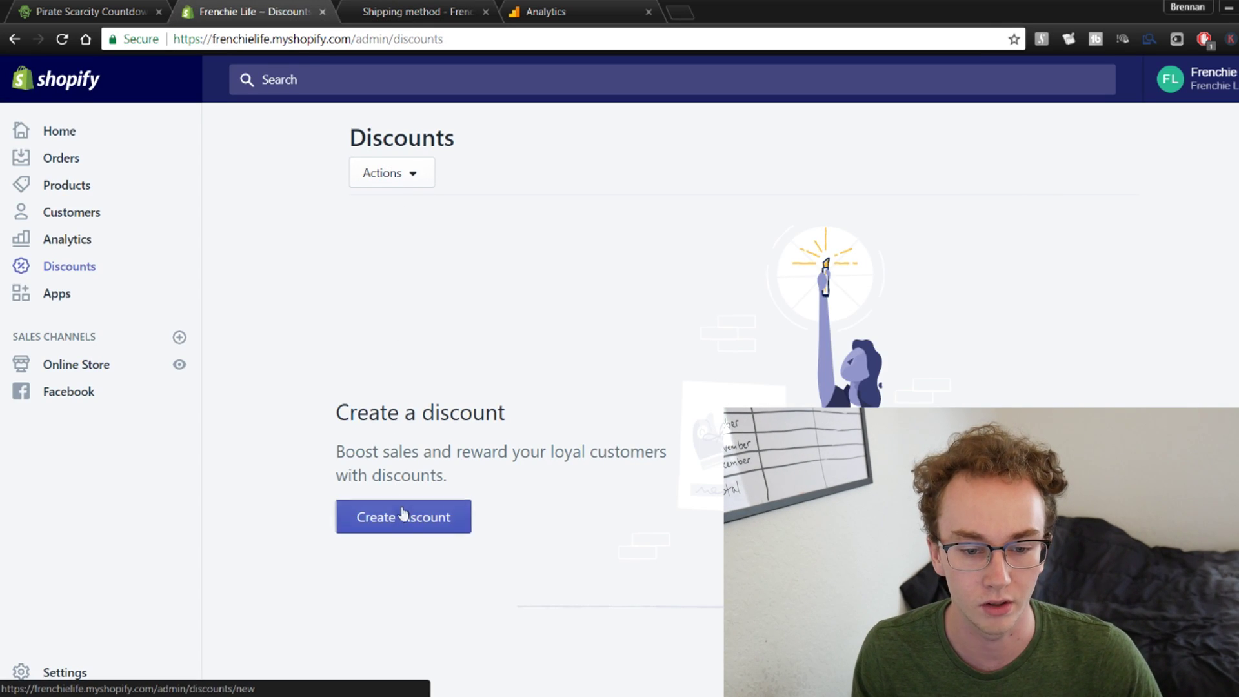
- Create and save the discount code SAVE5 as a 5% percentage discount on the entire order, keeping the other options at their defaults
left_click(401, 515)
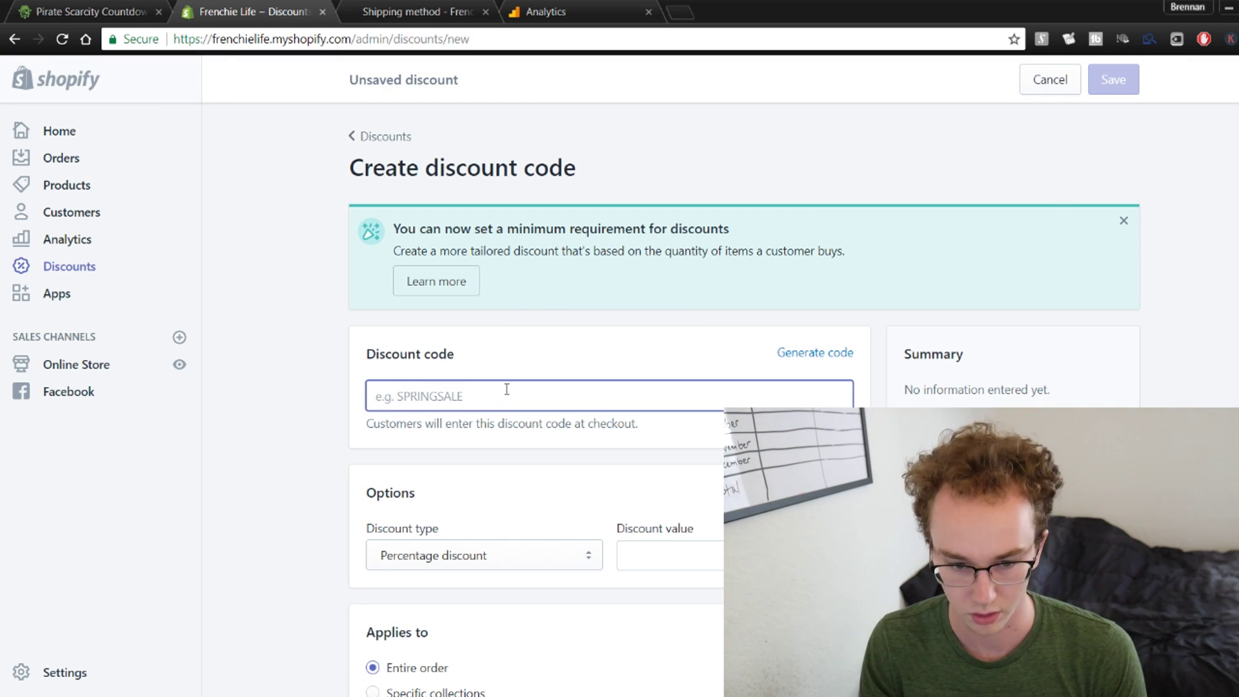
type("SAVE5")
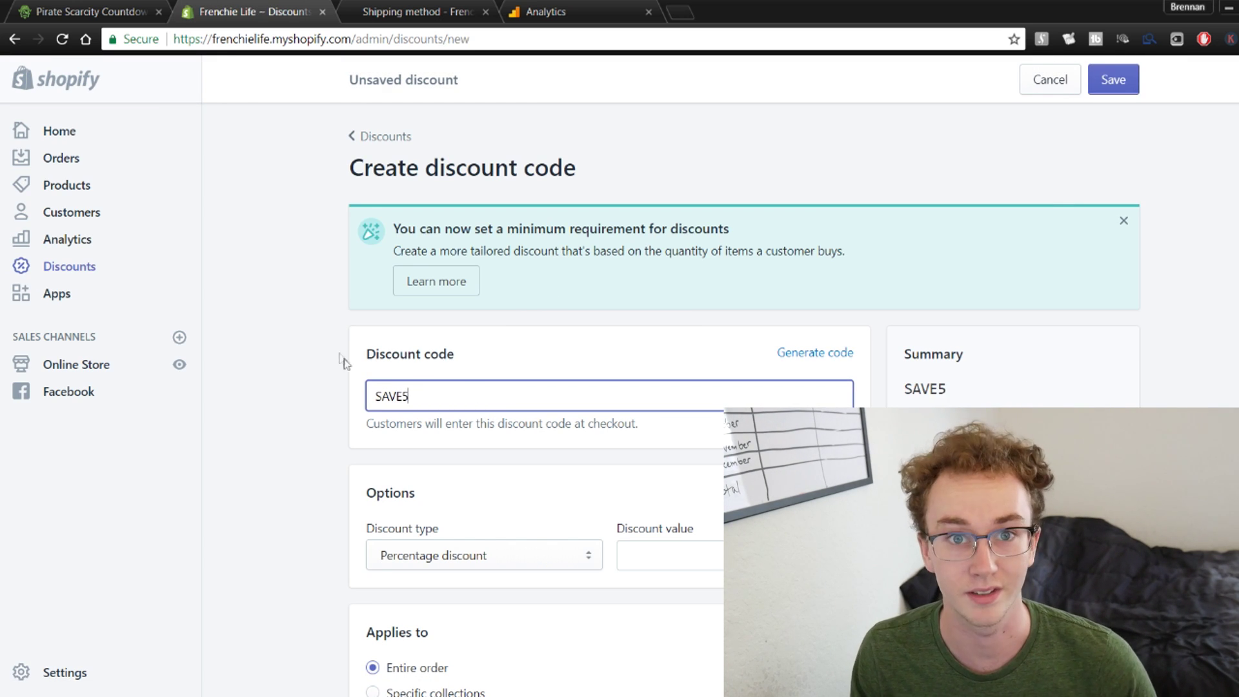
scroll(299, 396, "down", 1)
left_click(680, 473)
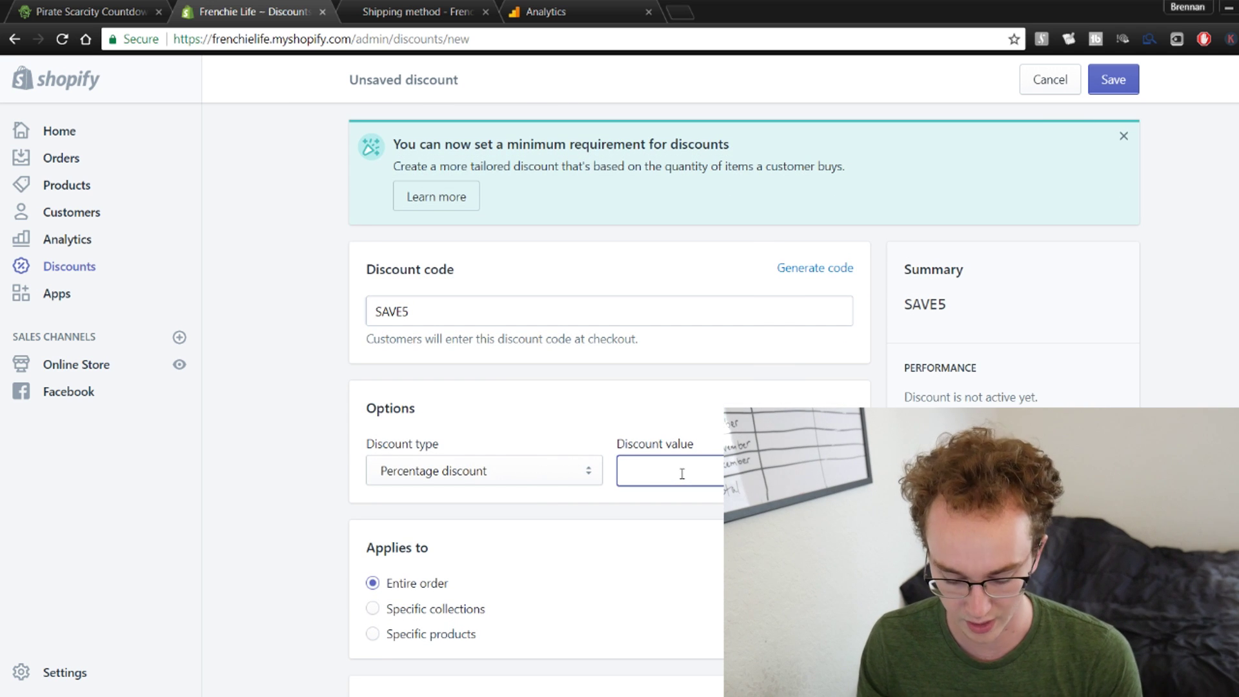
type("5")
scroll(340, 450, "down", 3)
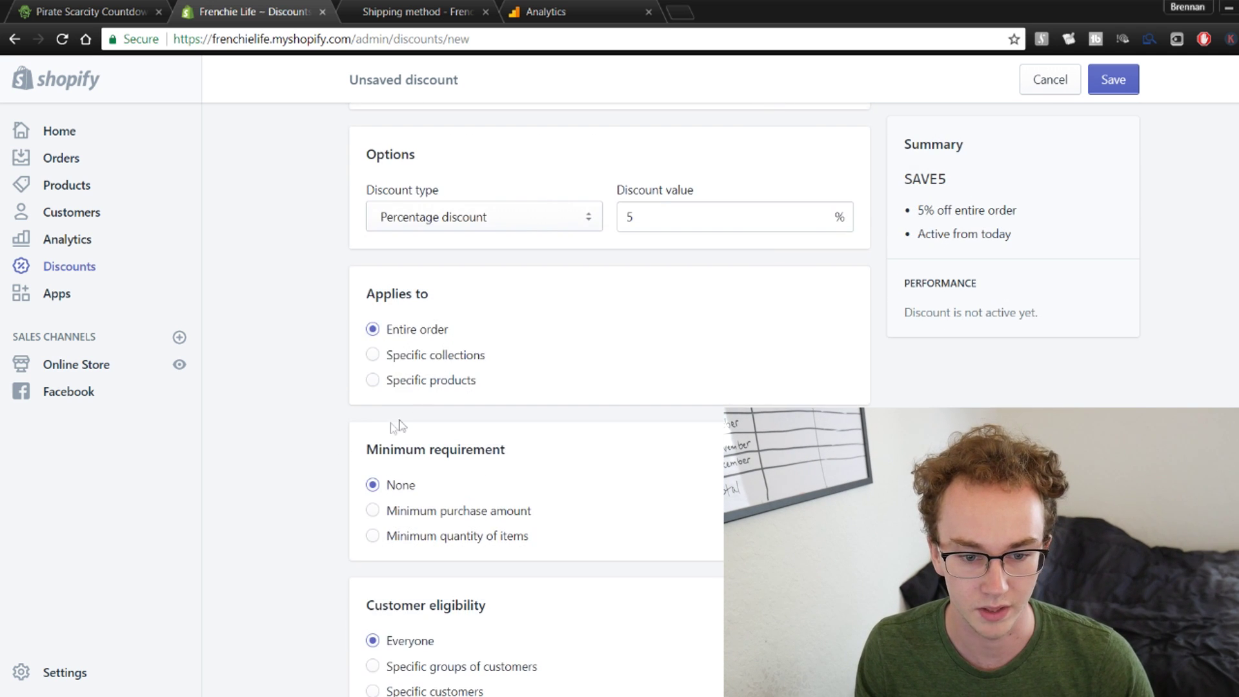
scroll(284, 443, "down", 4)
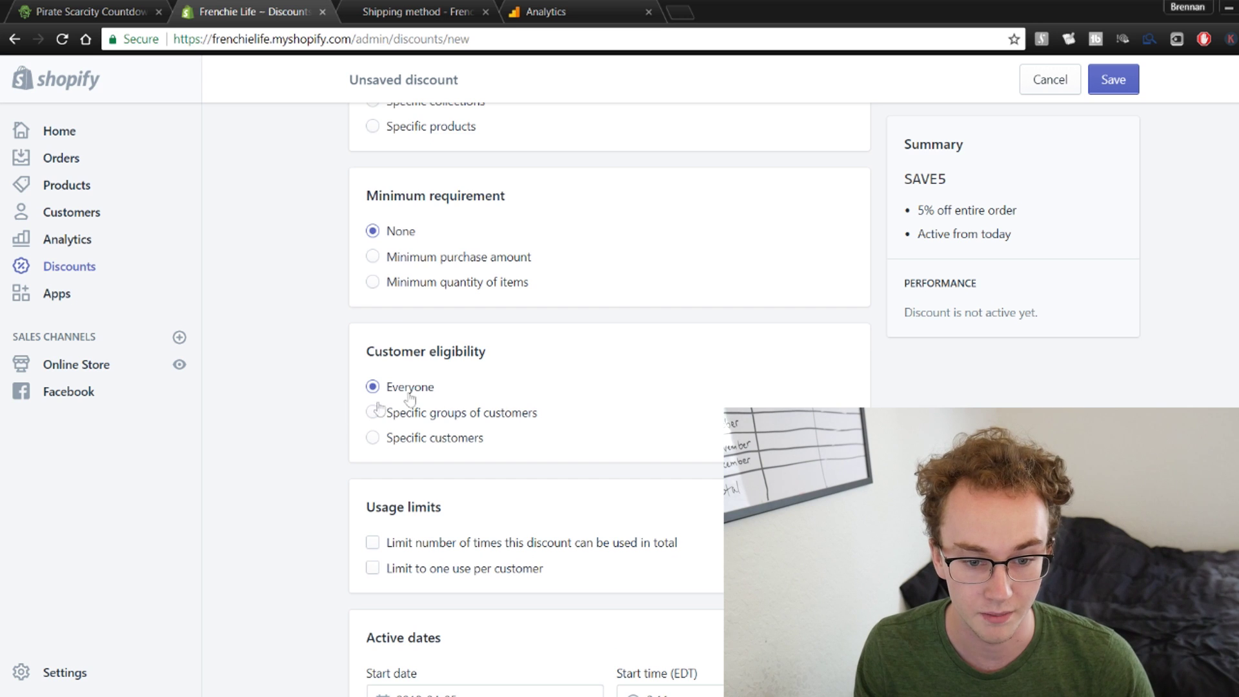
scroll(348, 420, "down", 2)
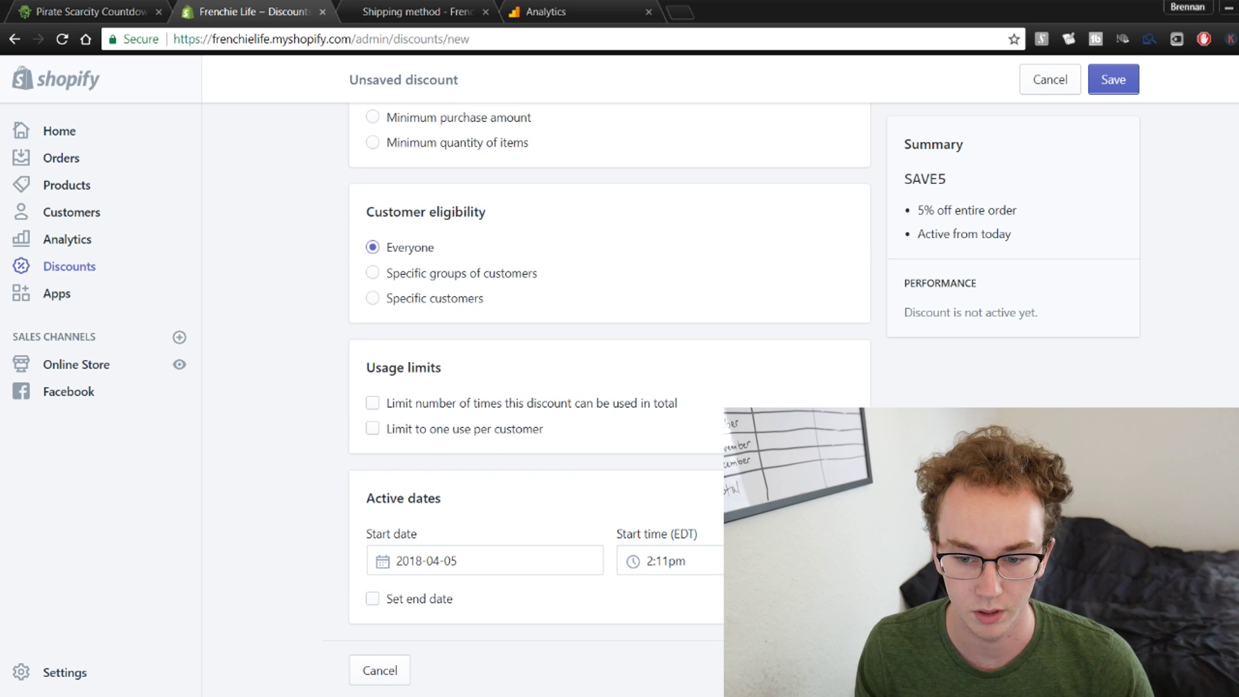
key("ctrl+s")
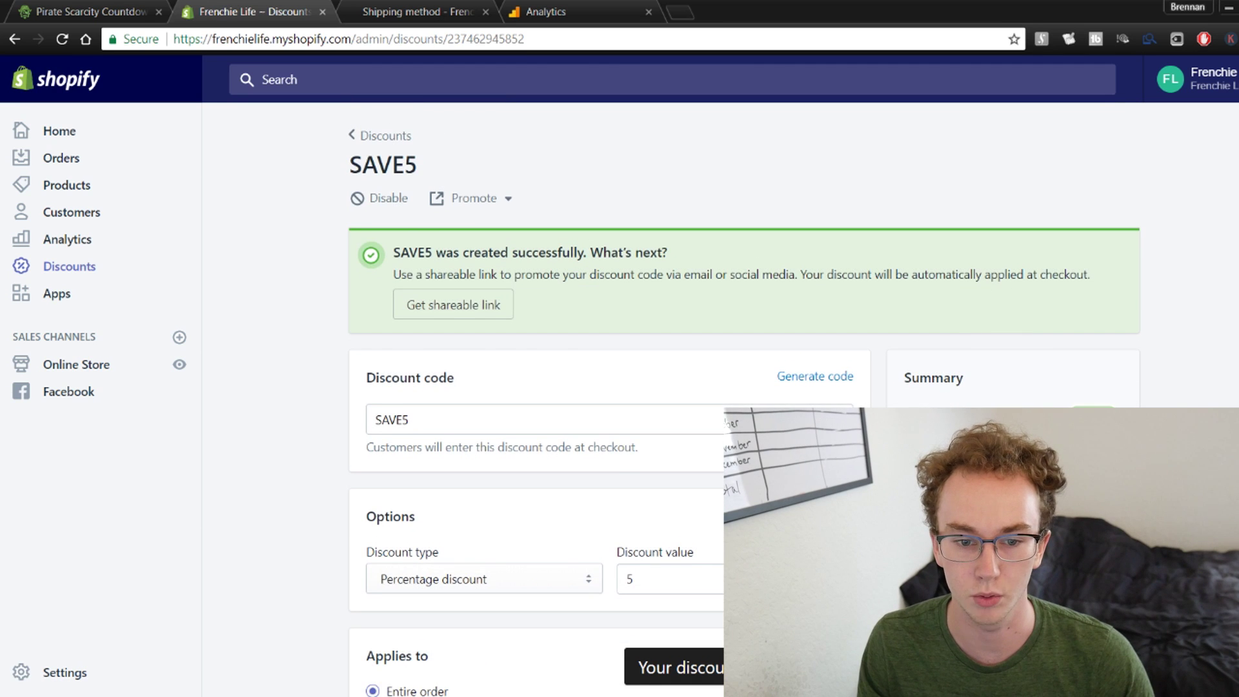
- Reload the open checkout page and apply the discount code SAVE5, checking the discounted total and the countdown banner wording
left_click(399, 8)
key("F5")
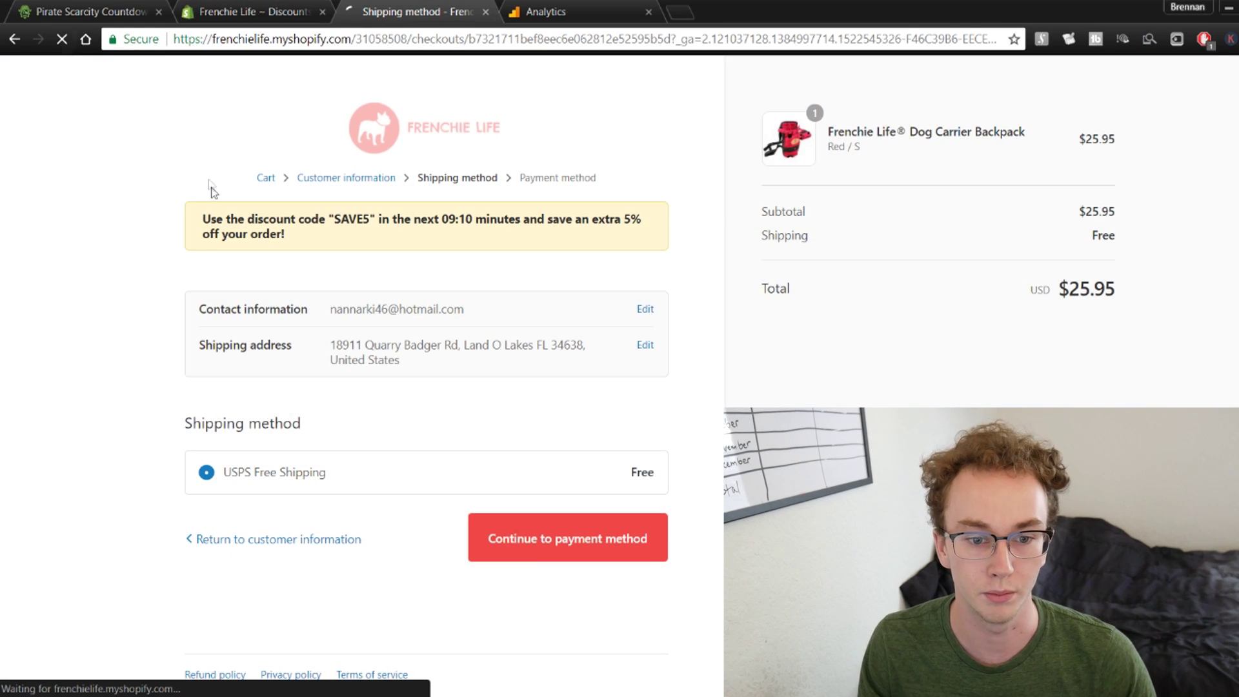
left_click(833, 224)
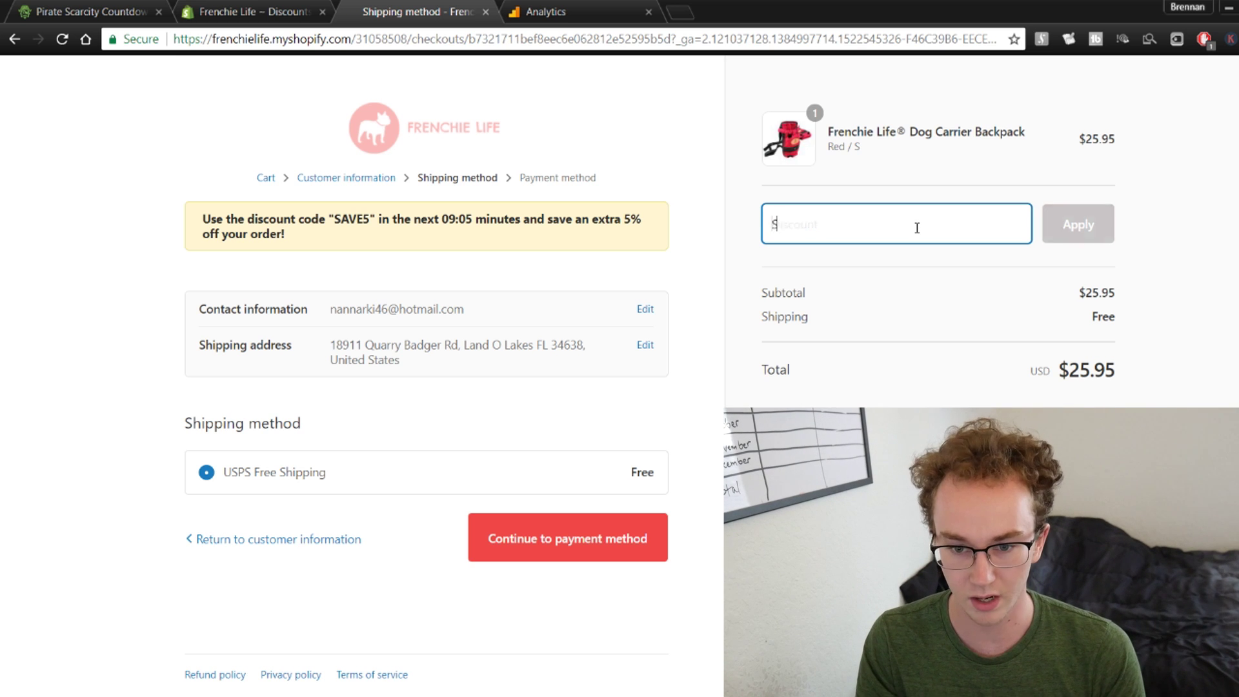
type("SAVE5")
left_click(1058, 224)
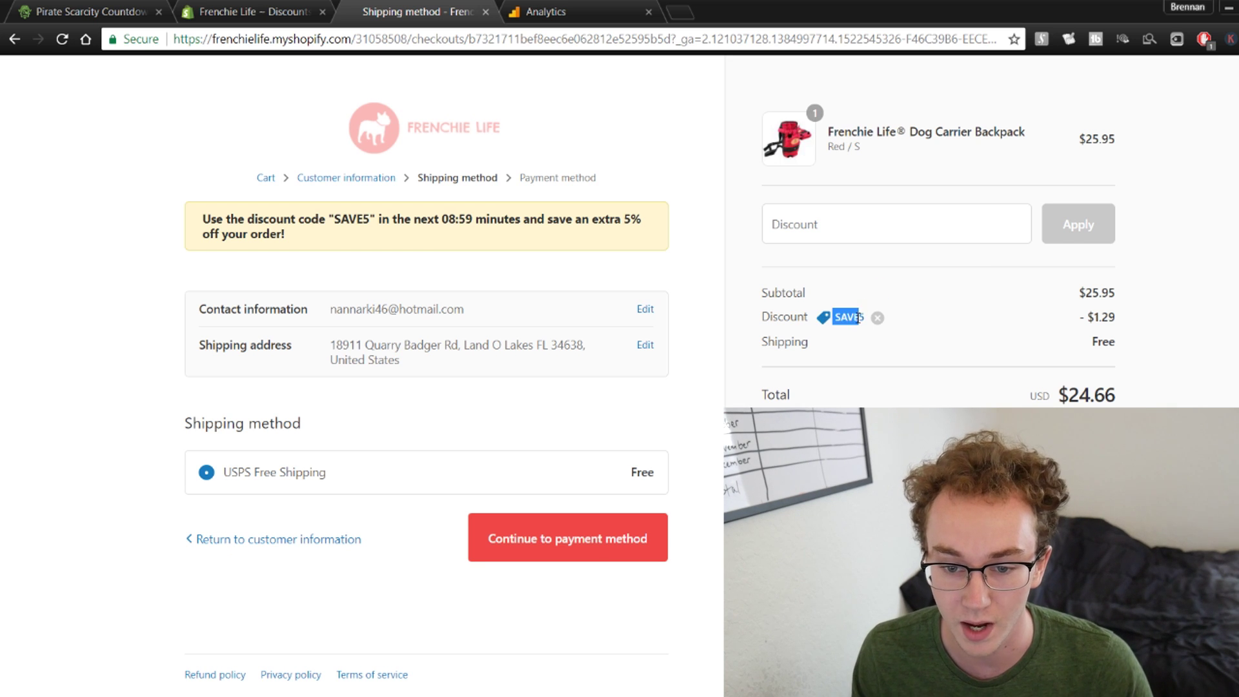
left_click_drag(1098, 312, 1109, 397)
left_click(1120, 320)
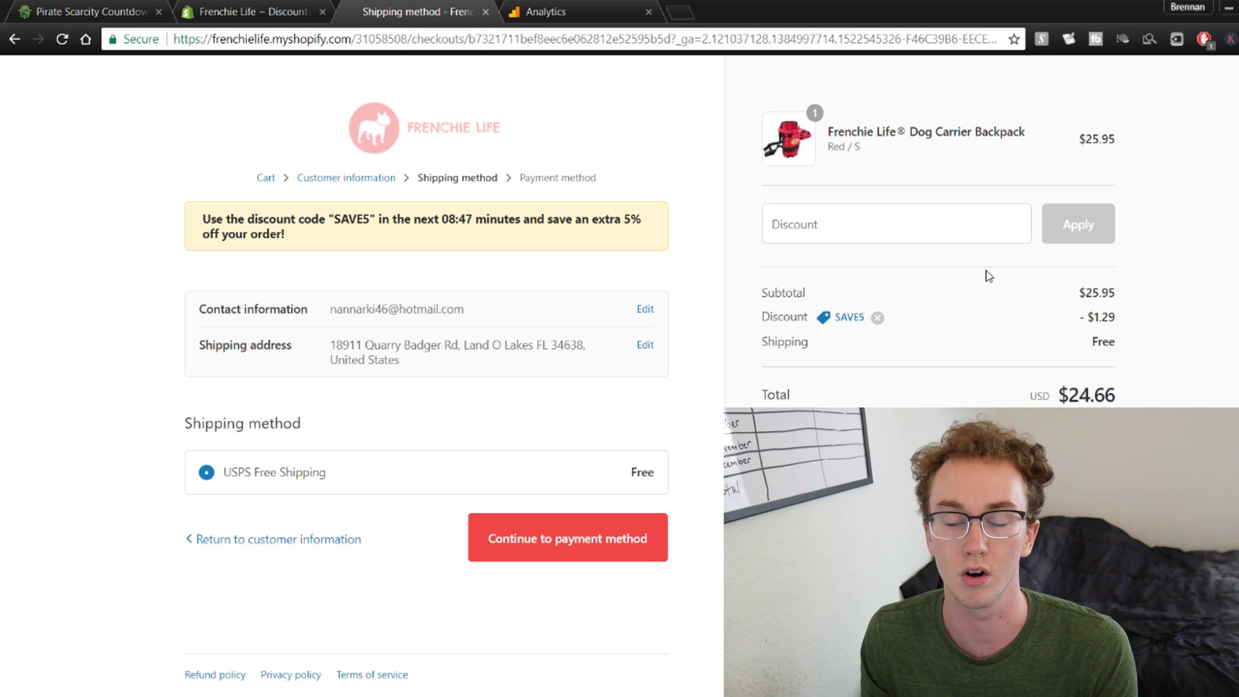
left_click_drag(327, 244, 196, 235)
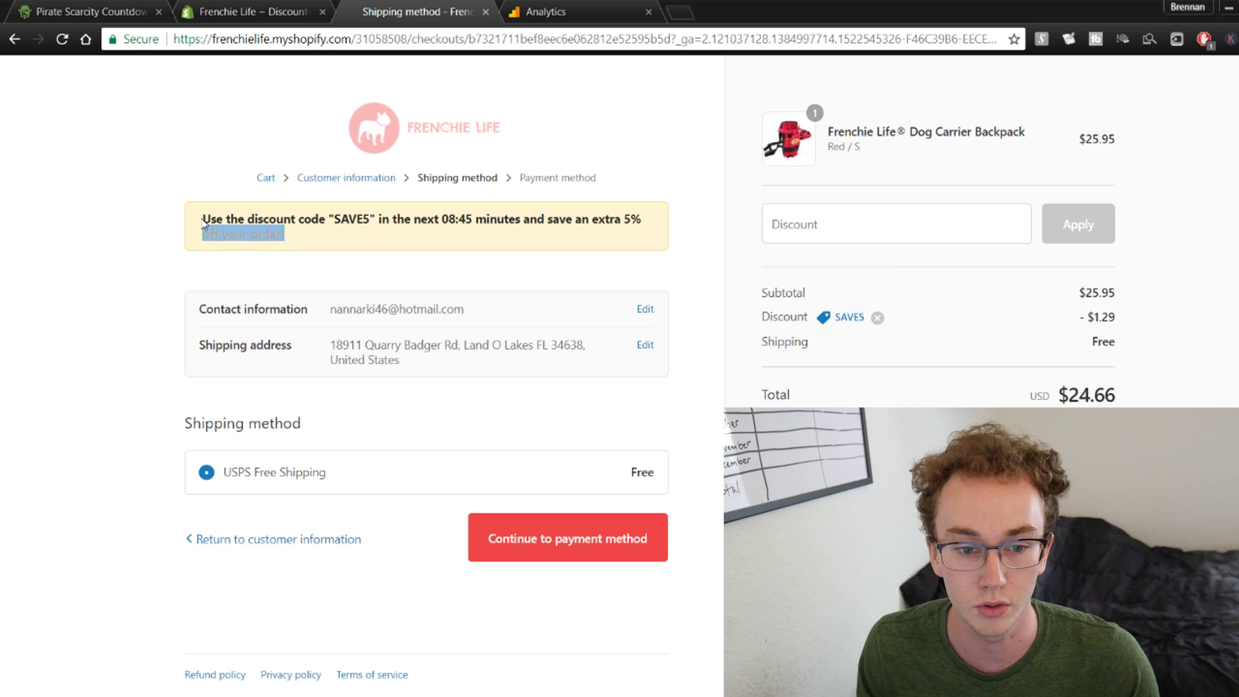
left_click(395, 249)
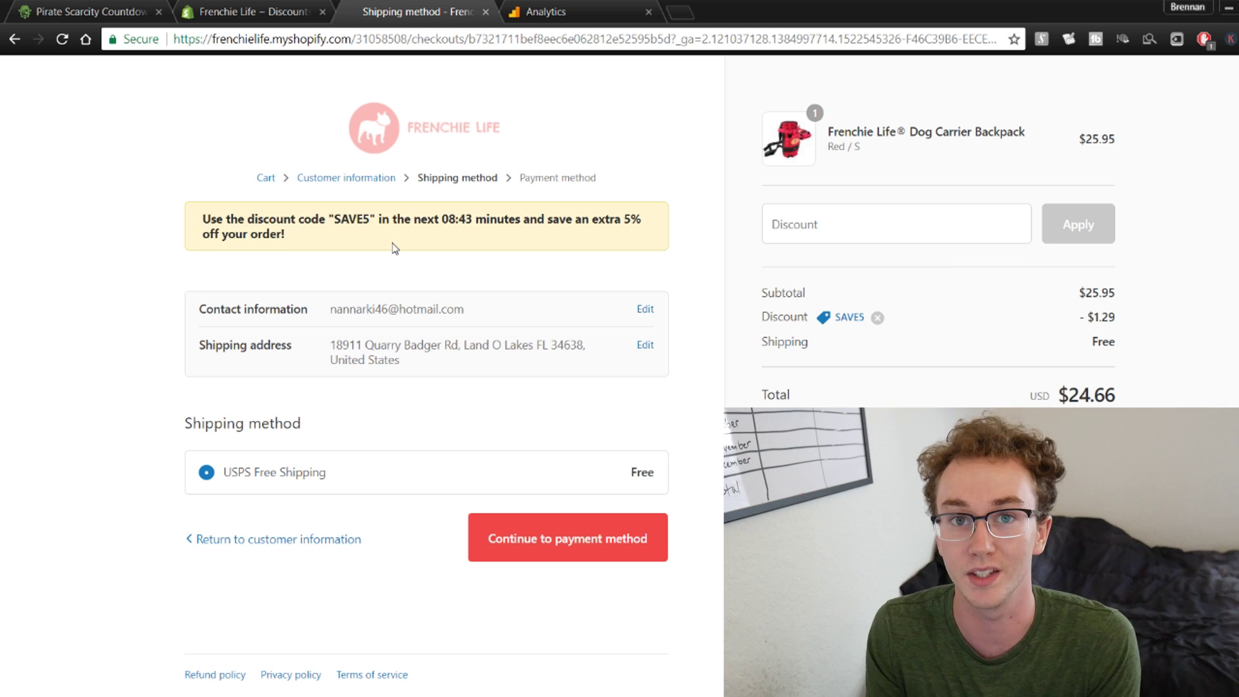